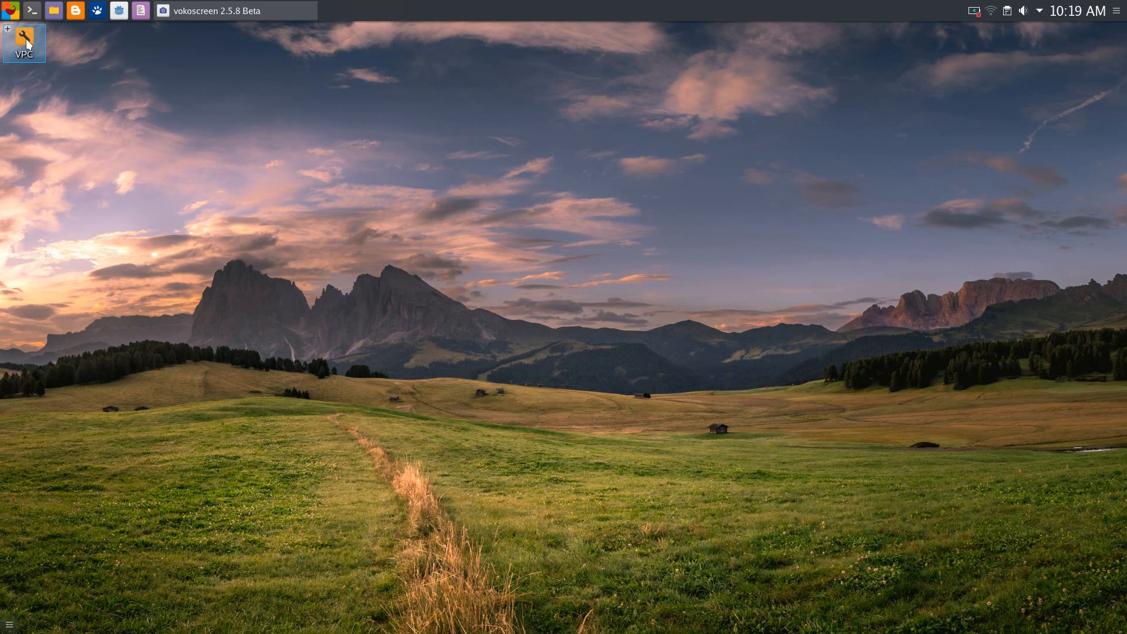
Launch the Nucleo L152RE configurator and accept the licence to reach the main window
{"action": "double_click", "coordinate": [27, 44]}
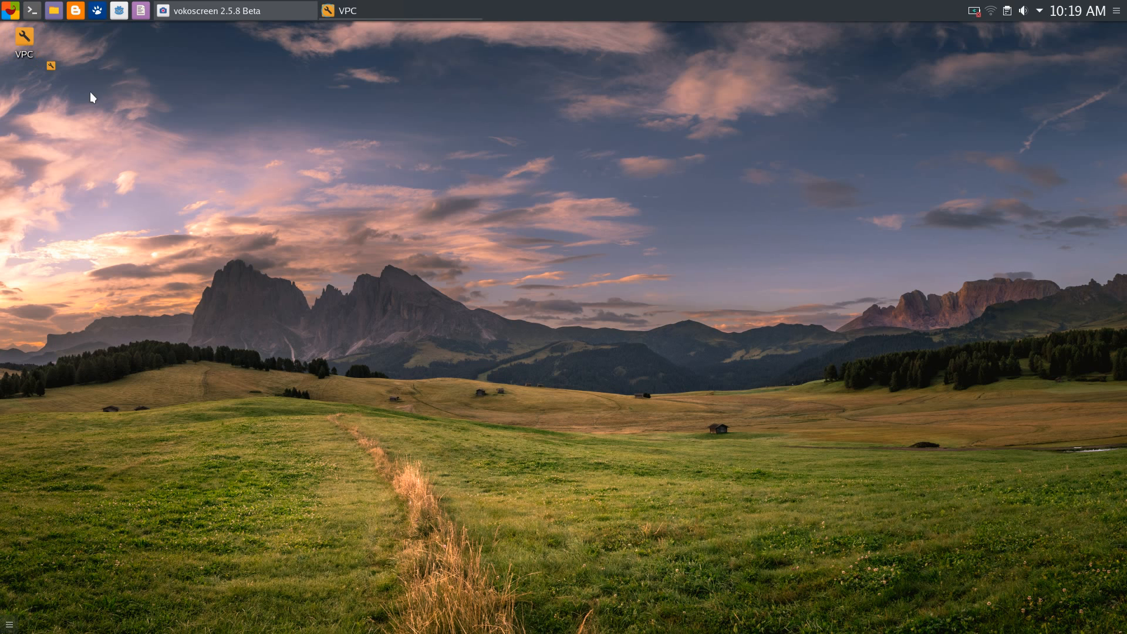
{"action": "left_click_drag", "start_coordinate": [571, 184], "coordinate": [595, 161]}
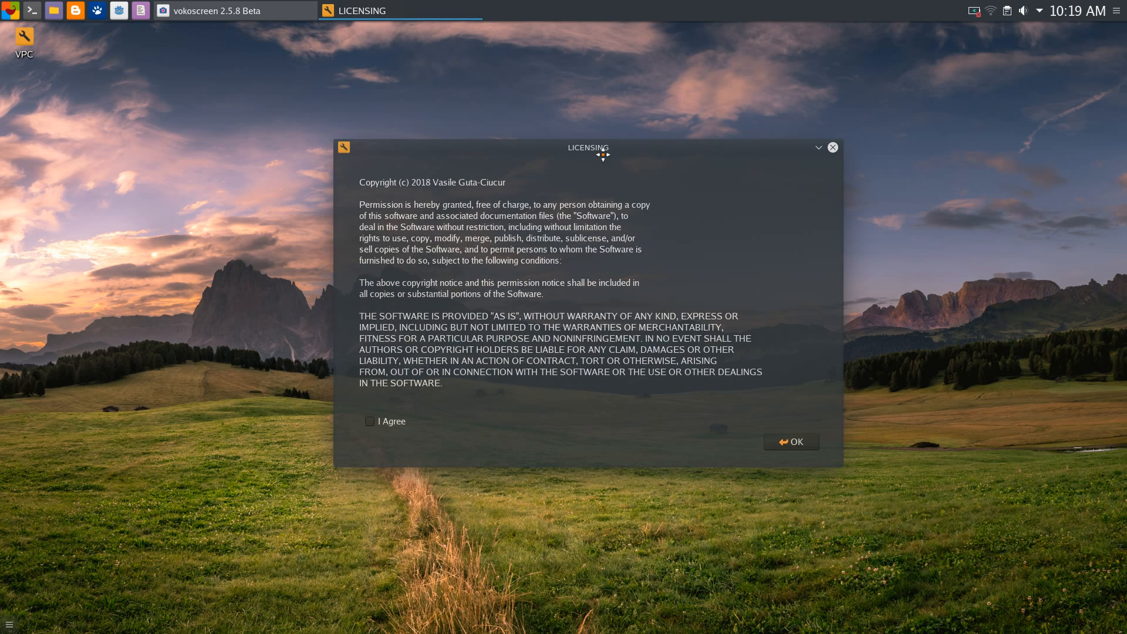
{"action": "left_click", "coordinate": [787, 451]}
{"action": "left_click_drag", "start_coordinate": [591, 96], "coordinate": [592, 86]}
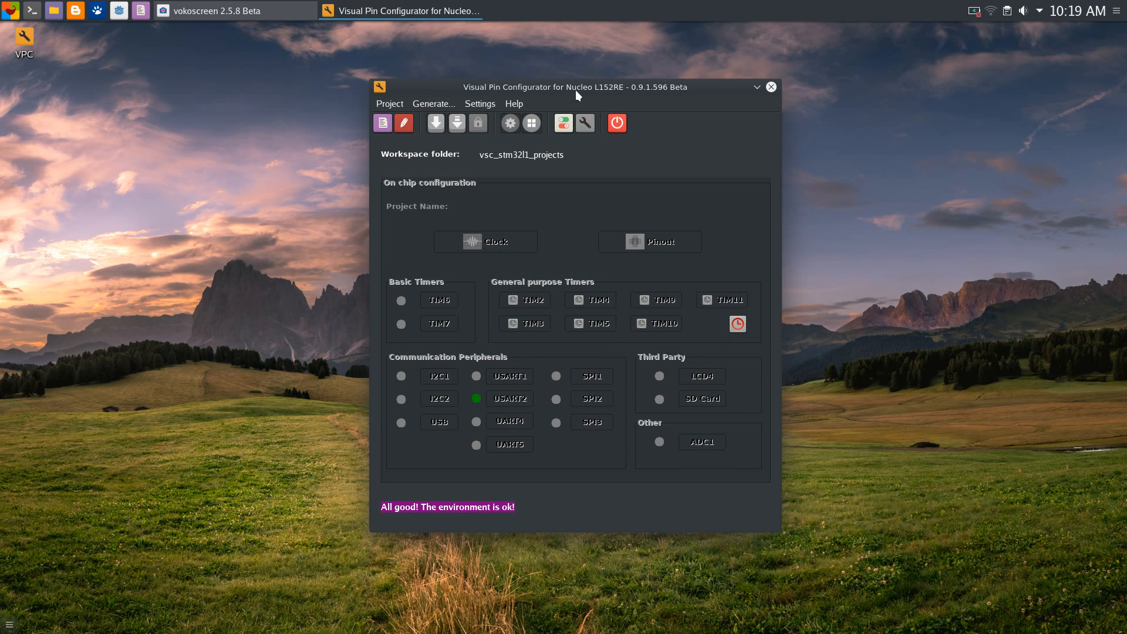
{"action": "mouse_move", "coordinate": [572, 87]}
{"action": "left_mouse_down"}
{"action": "mouse_move", "coordinate": [549, 83]}
{"action": "mouse_move", "coordinate": [558, 94]}
{"action": "left_mouse_up"}
{"action": "left_click", "coordinate": [502, 106]}
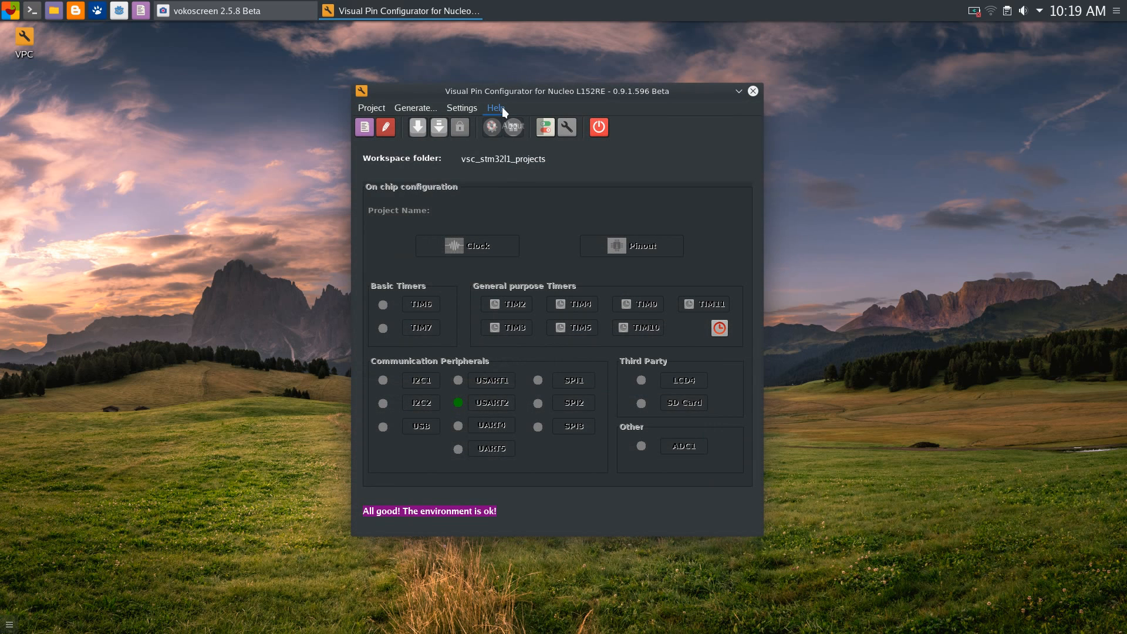
{"action": "left_click", "coordinate": [496, 108]}
{"action": "left_click_drag", "start_coordinate": [553, 96], "coordinate": [566, 92]}
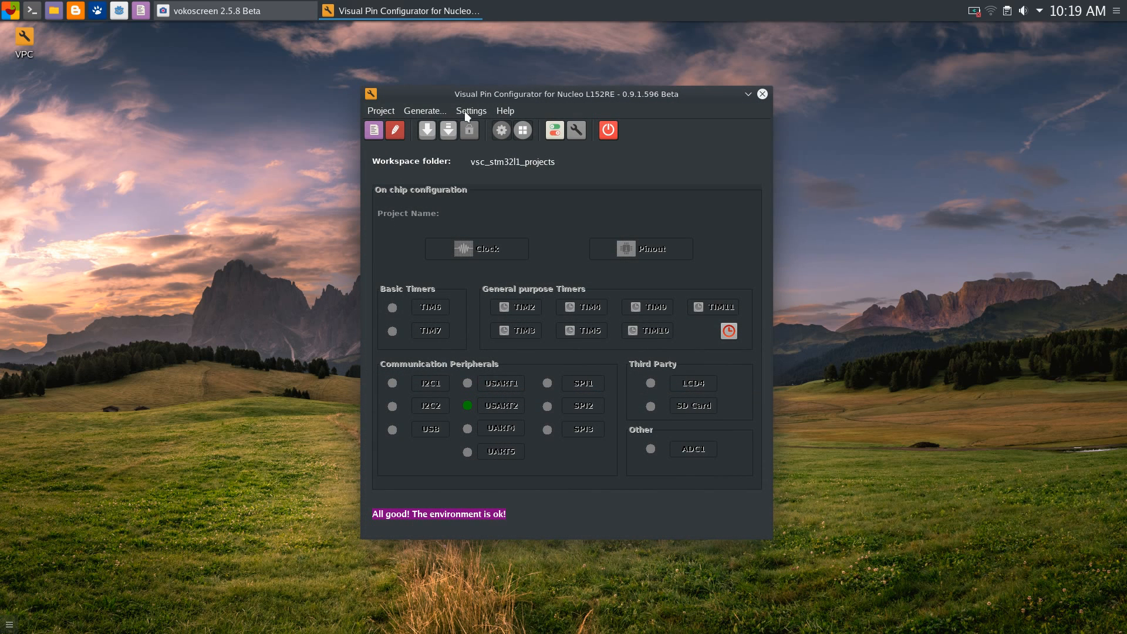
{"action": "left_click", "coordinate": [503, 109]}
{"action": "left_click", "coordinate": [545, 108]}
{"action": "left_click", "coordinate": [470, 111]}
{"action": "left_click", "coordinate": [549, 104]}
{"action": "left_click", "coordinate": [504, 112]}
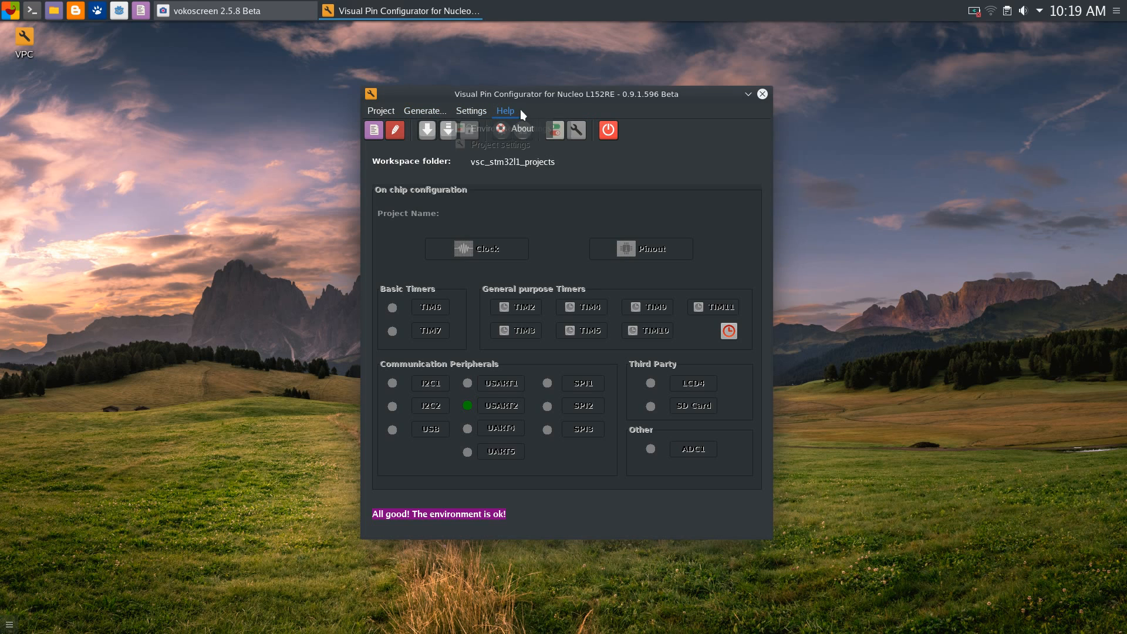
{"action": "left_click", "coordinate": [571, 108]}
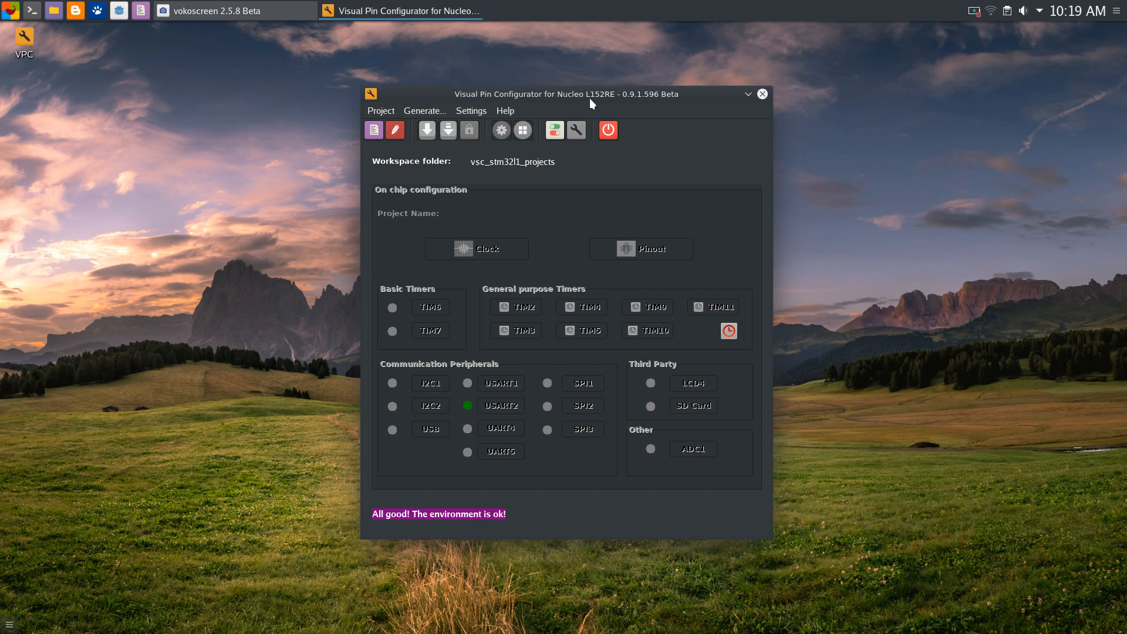
{"action": "left_click_drag", "start_coordinate": [589, 92], "coordinate": [603, 91]}
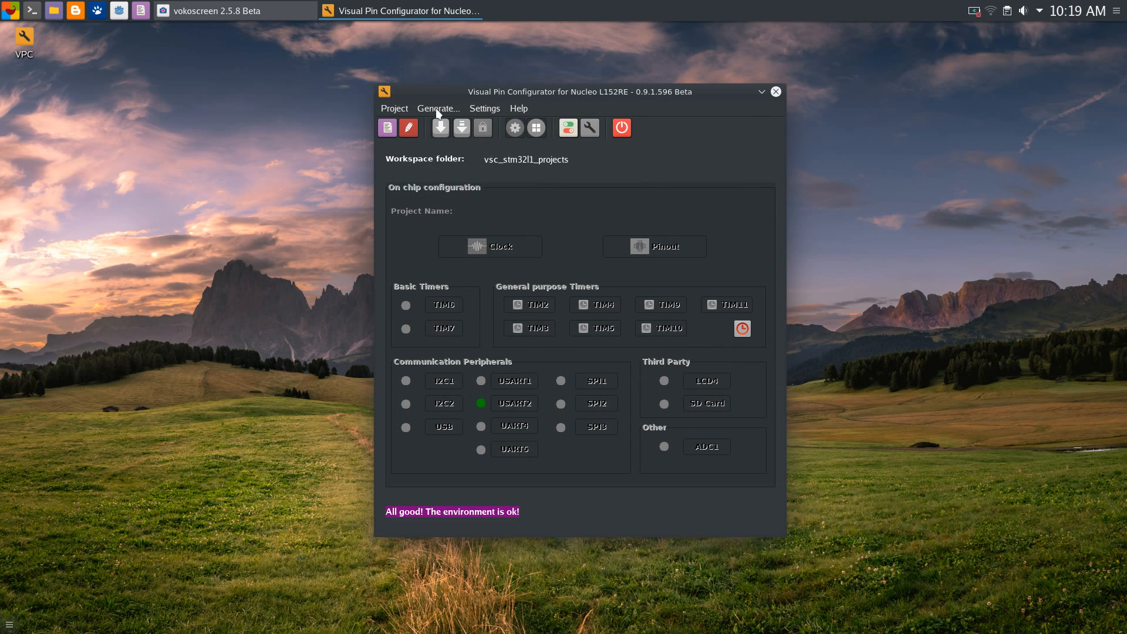
{"action": "left_click_drag", "start_coordinate": [548, 89], "coordinate": [547, 93]}
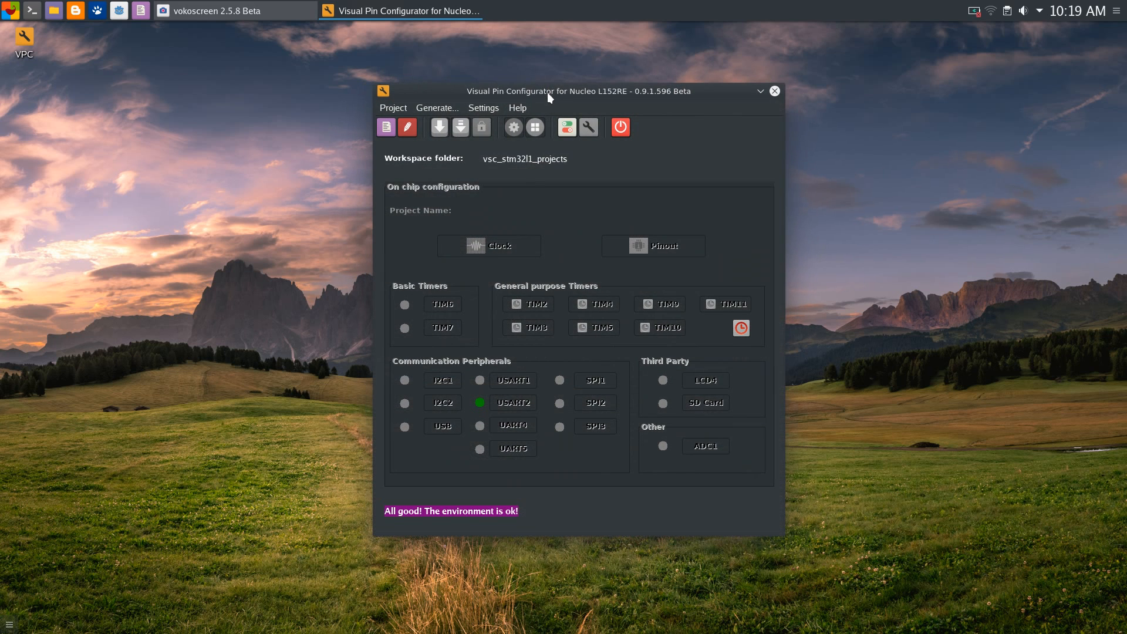
{"action": "left_click", "coordinate": [481, 110]}
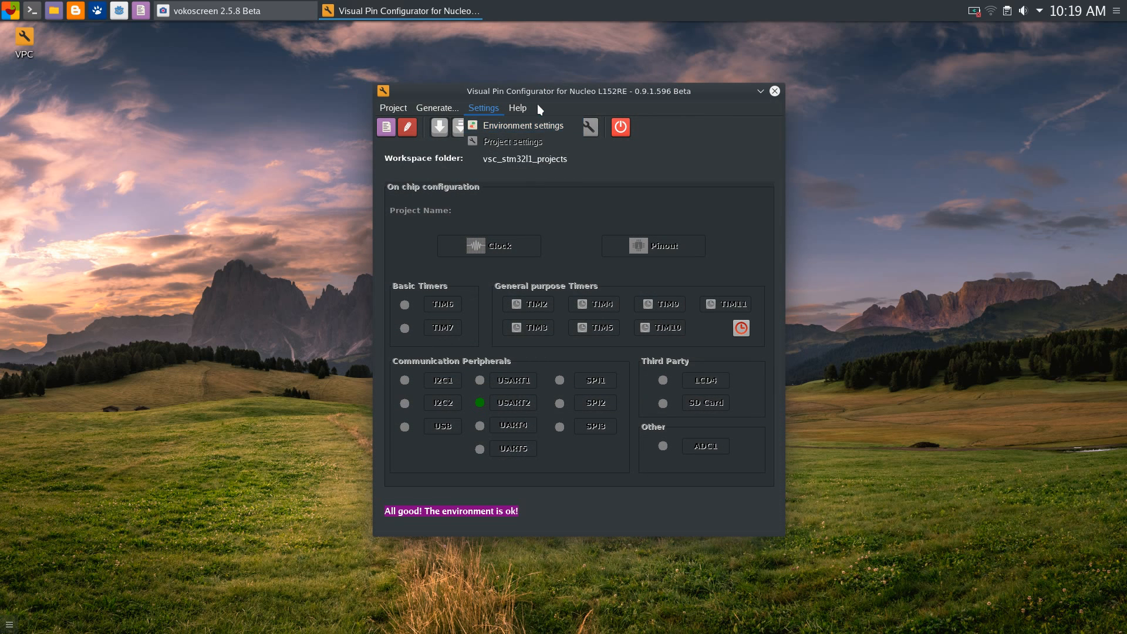
{"action": "left_click", "coordinate": [675, 119]}
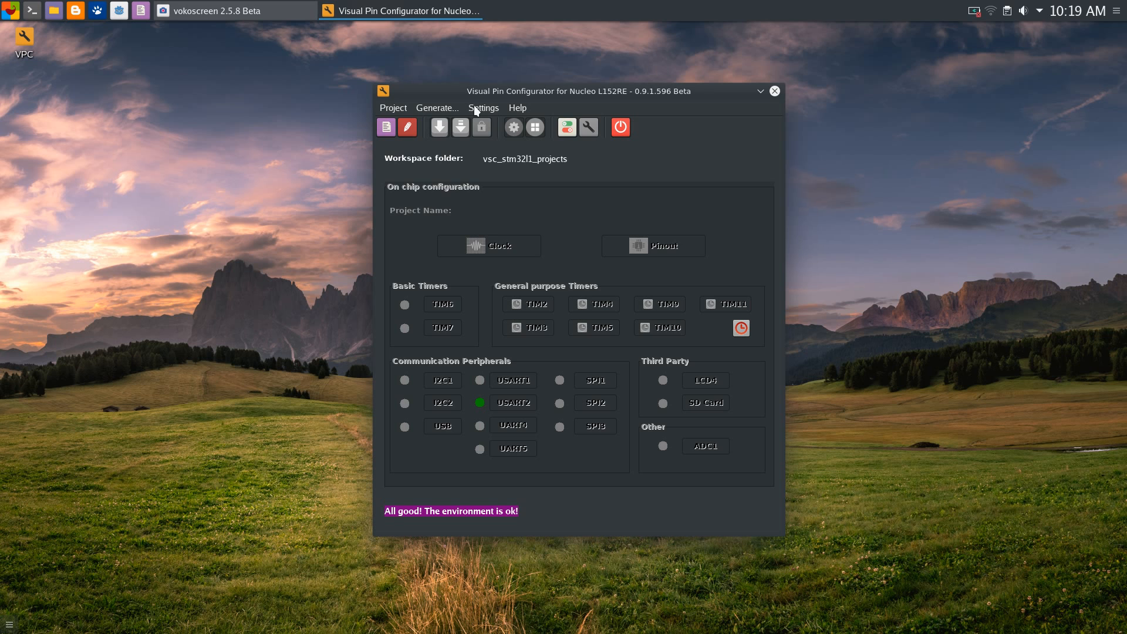
{"action": "left_click_drag", "start_coordinate": [545, 96], "coordinate": [621, 72]}
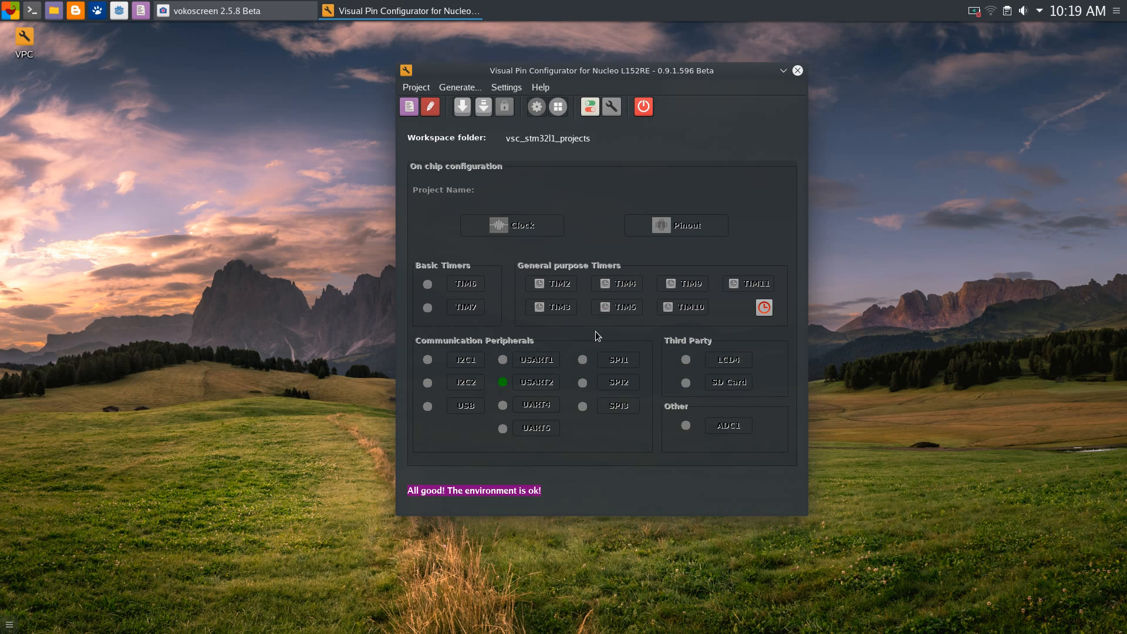
{"action": "left_click", "coordinate": [413, 114]}
{"action": "left_click_drag", "start_coordinate": [600, 75], "coordinate": [754, 57]}
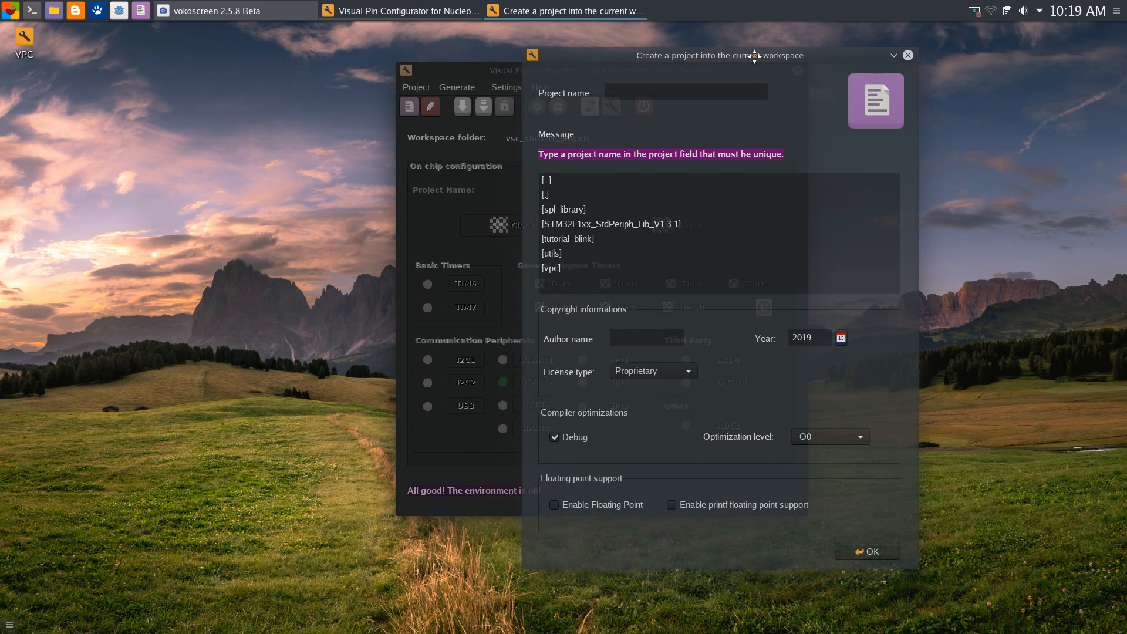
{"action": "left_click_drag", "start_coordinate": [673, 44], "coordinate": [421, 26]}
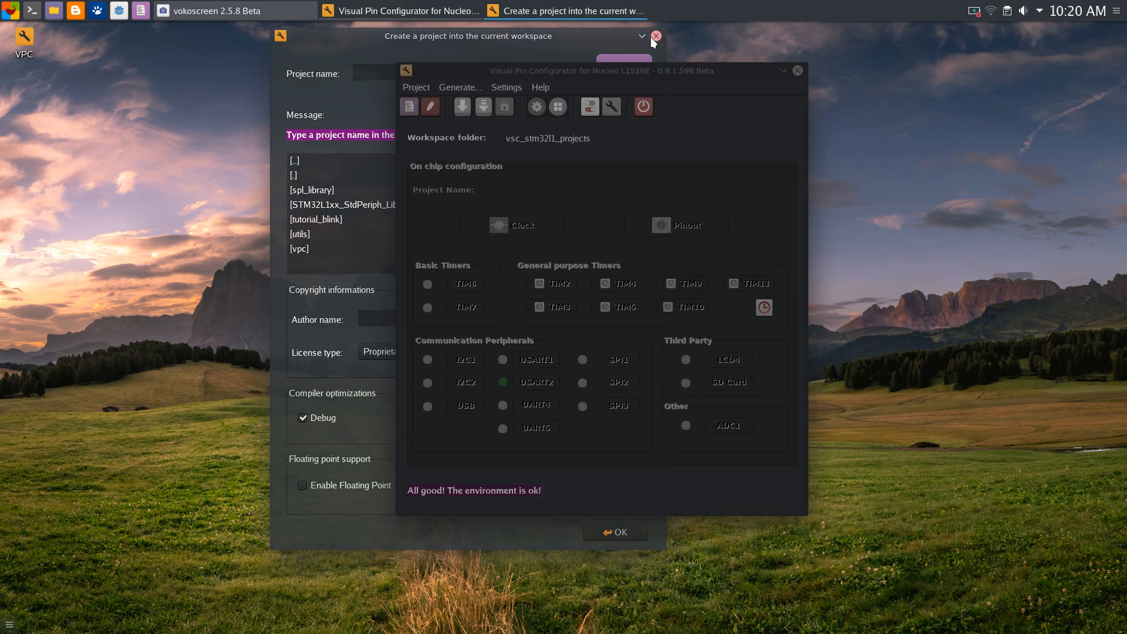
{"action": "left_click", "coordinate": [656, 35]}
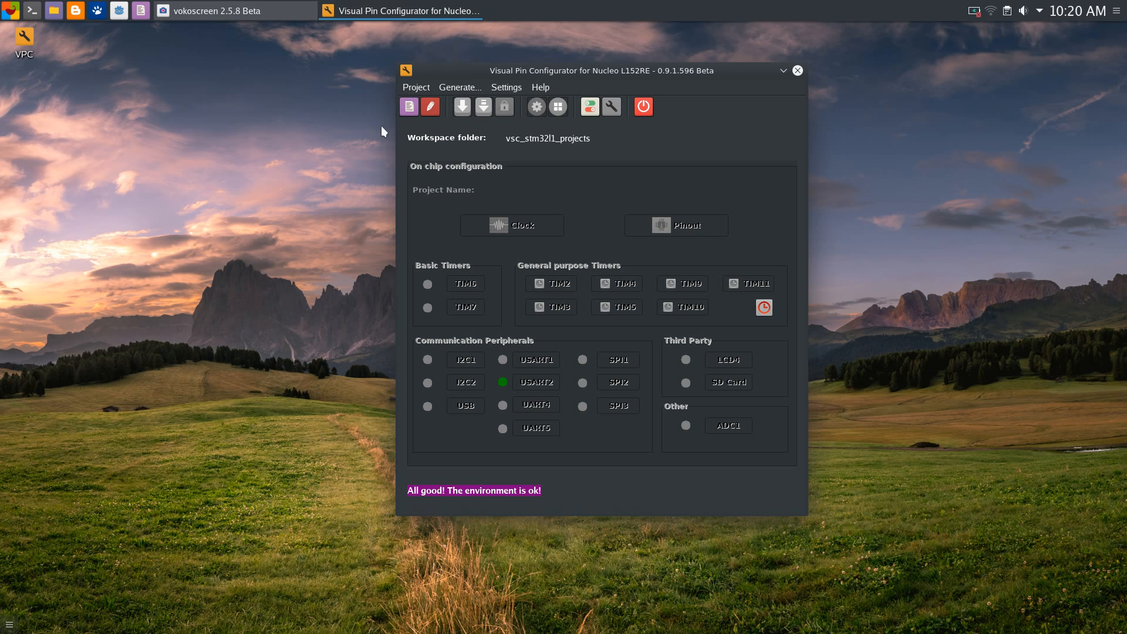
Bring up the Open project dialog and position it on screen
{"action": "left_click", "coordinate": [438, 111]}
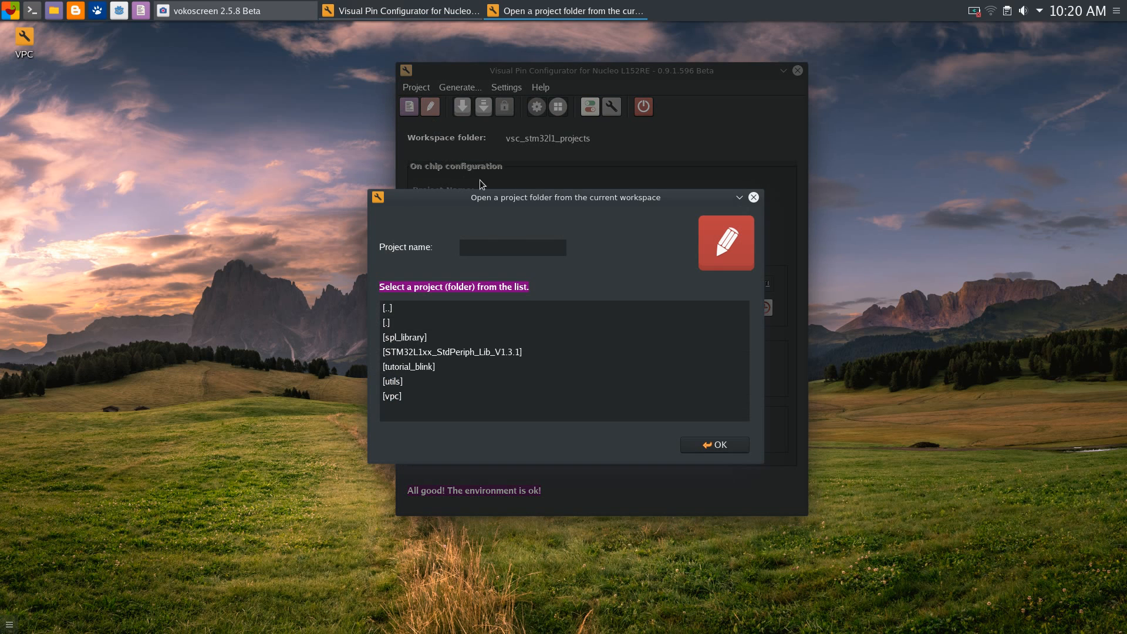
{"action": "left_click_drag", "start_coordinate": [574, 194], "coordinate": [574, 156]}
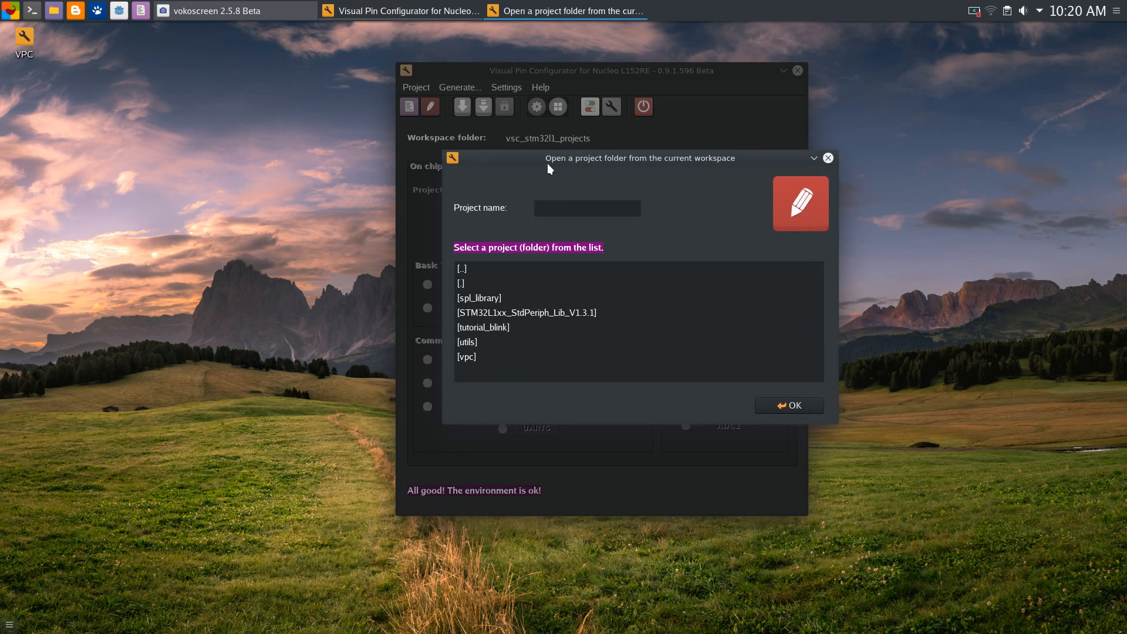
{"action": "mouse_move", "coordinate": [576, 159]}
{"action": "left_mouse_down"}
{"action": "mouse_move", "coordinate": [554, 189]}
{"action": "mouse_move", "coordinate": [576, 153]}
{"action": "left_mouse_up"}
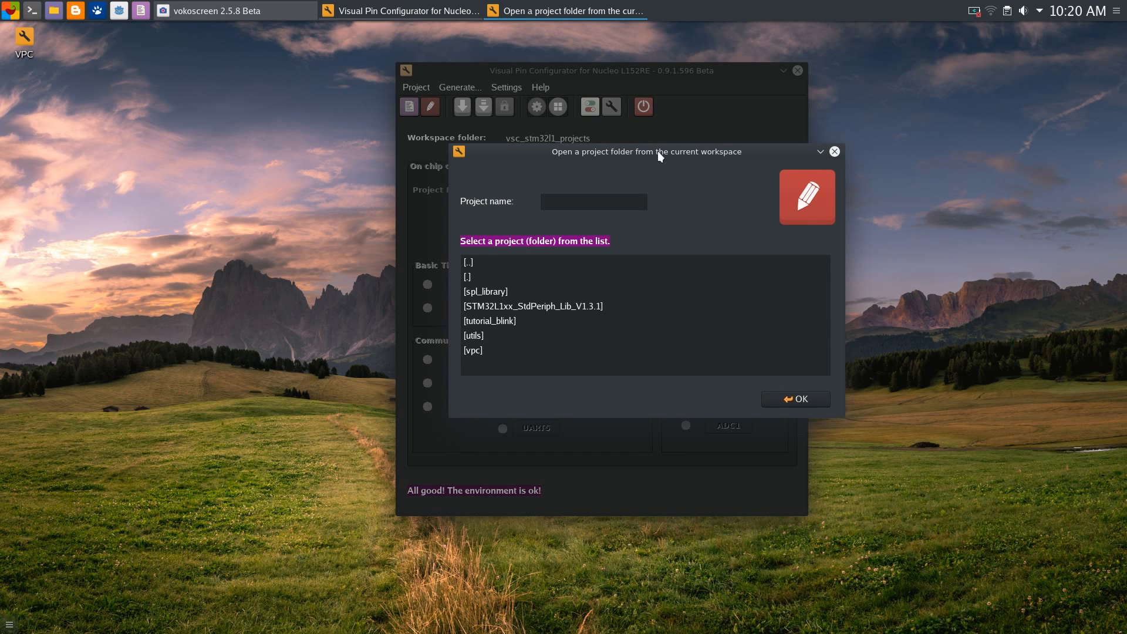
{"action": "mouse_move", "coordinate": [657, 150]}
{"action": "left_mouse_down"}
{"action": "mouse_move", "coordinate": [674, 151]}
{"action": "mouse_move", "coordinate": [644, 167]}
{"action": "mouse_move", "coordinate": [660, 165]}
{"action": "mouse_move", "coordinate": [654, 151]}
{"action": "mouse_move", "coordinate": [670, 151]}
{"action": "left_mouse_up"}
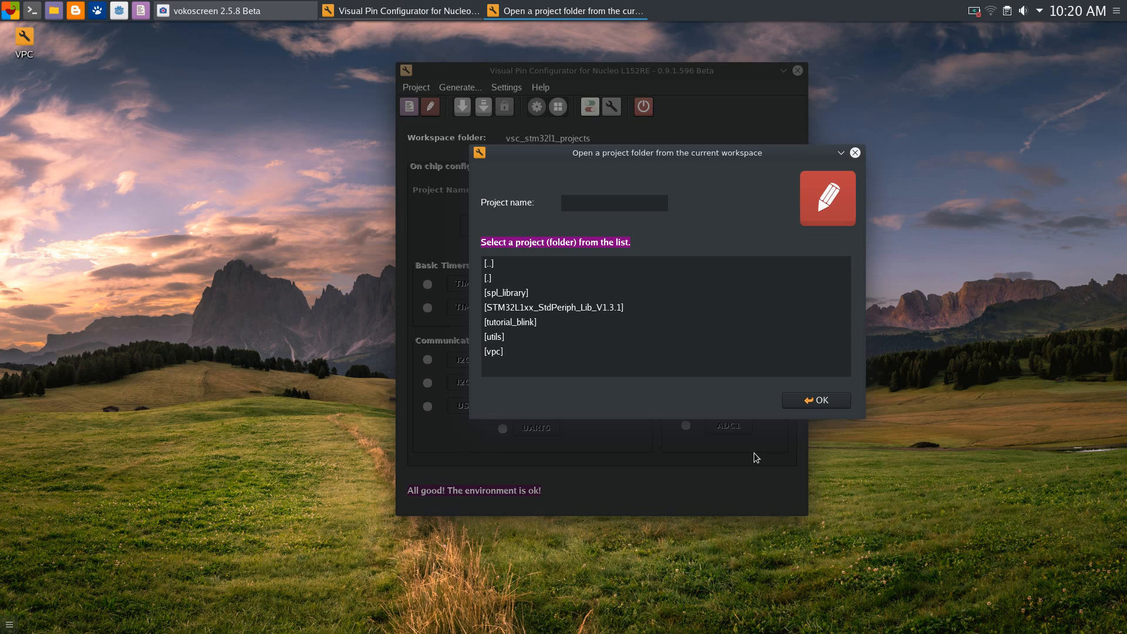
{"action": "mouse_move", "coordinate": [629, 152]}
{"action": "left_mouse_down"}
{"action": "mouse_move", "coordinate": [621, 145]}
{"action": "mouse_move", "coordinate": [617, 160]}
{"action": "left_mouse_up"}
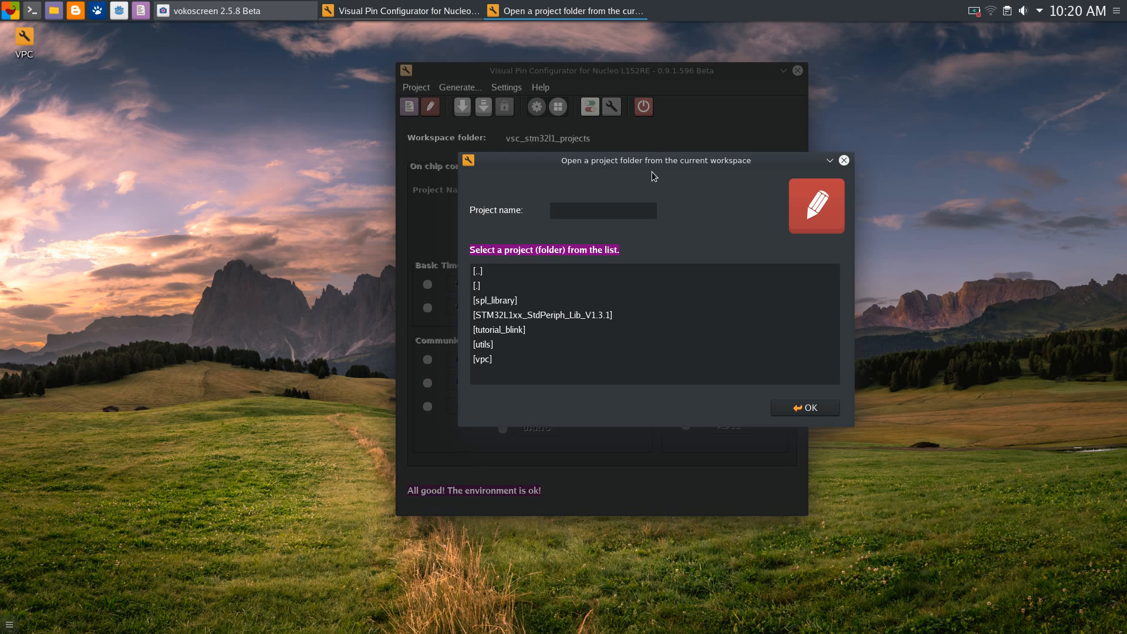
{"action": "left_click_drag", "start_coordinate": [642, 165], "coordinate": [649, 165]}
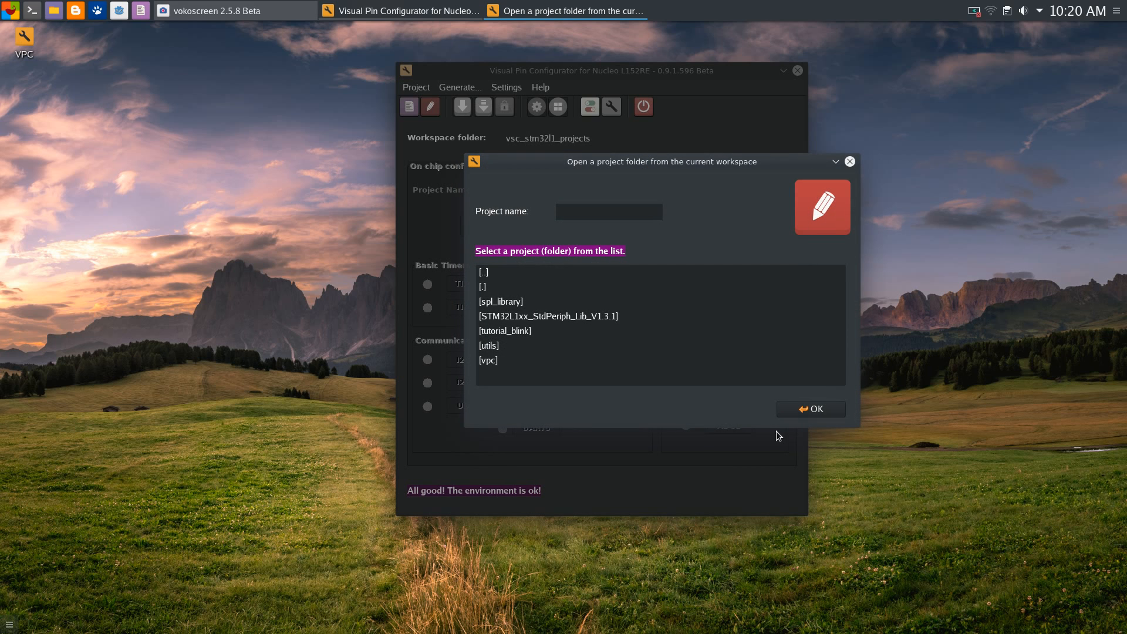
{"action": "left_click_drag", "start_coordinate": [748, 165], "coordinate": [753, 165]}
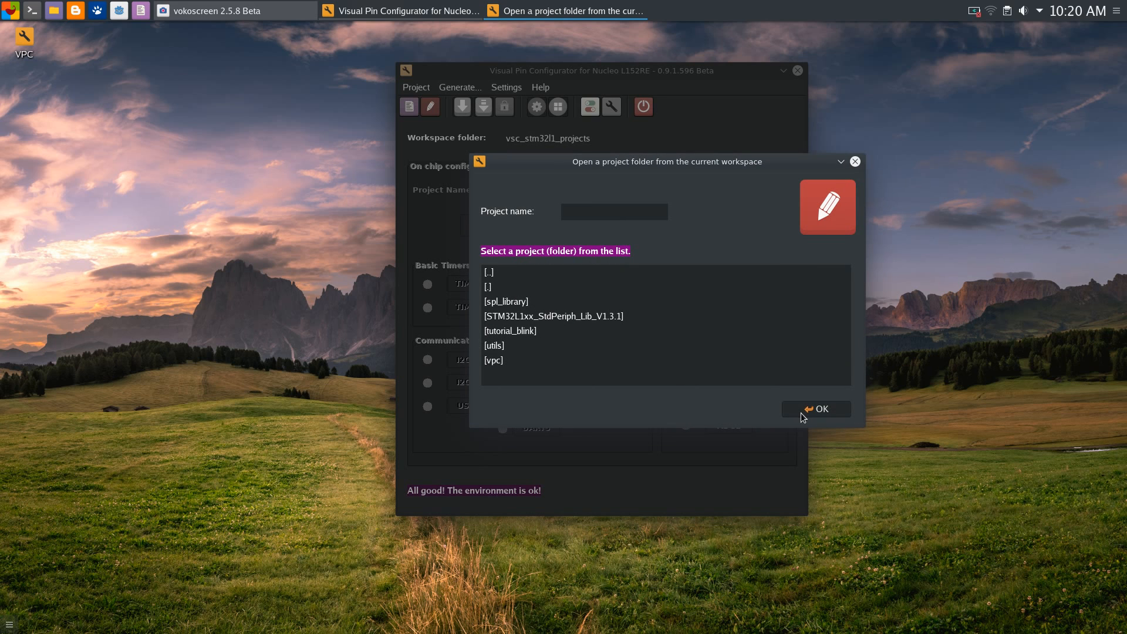
{"action": "left_click_drag", "start_coordinate": [604, 157], "coordinate": [628, 153]}
{"action": "left_click", "coordinate": [596, 209]}
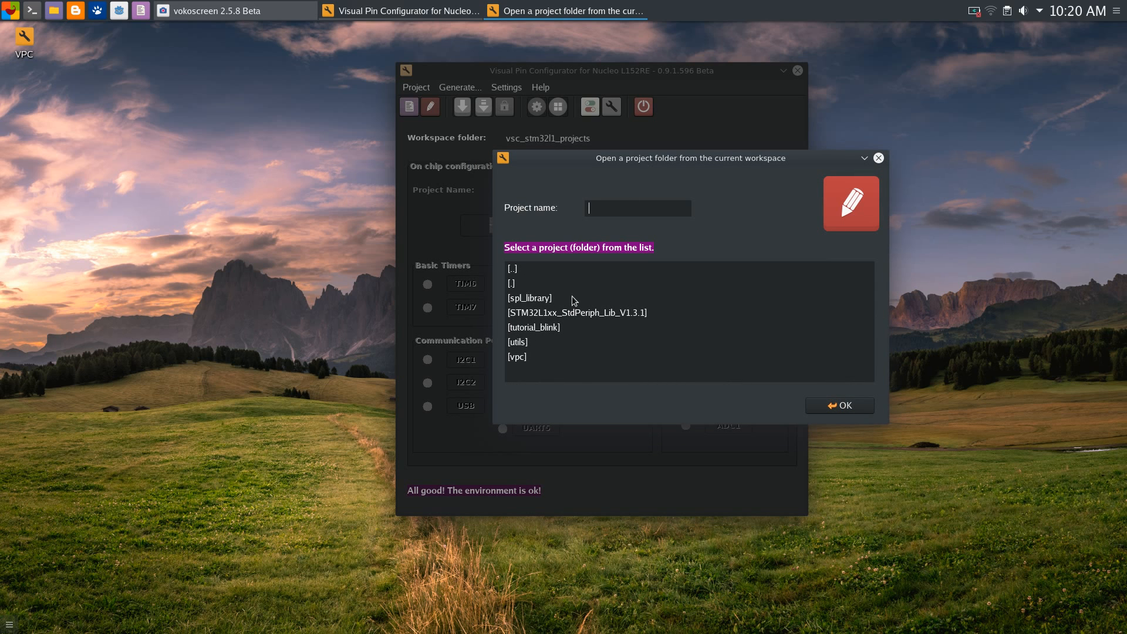
{"action": "left_click_drag", "start_coordinate": [681, 157], "coordinate": [684, 148]}
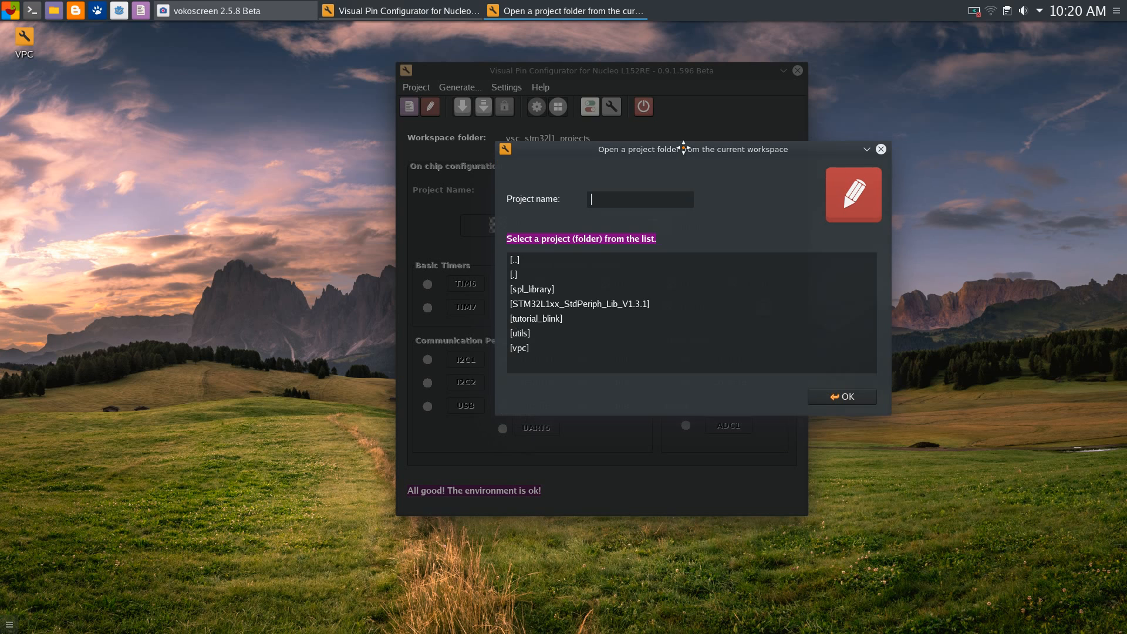
Browse the workspace folders (spl_library, utils, vpc) and select tutorial_blink
{"action": "left_click", "coordinate": [533, 293]}
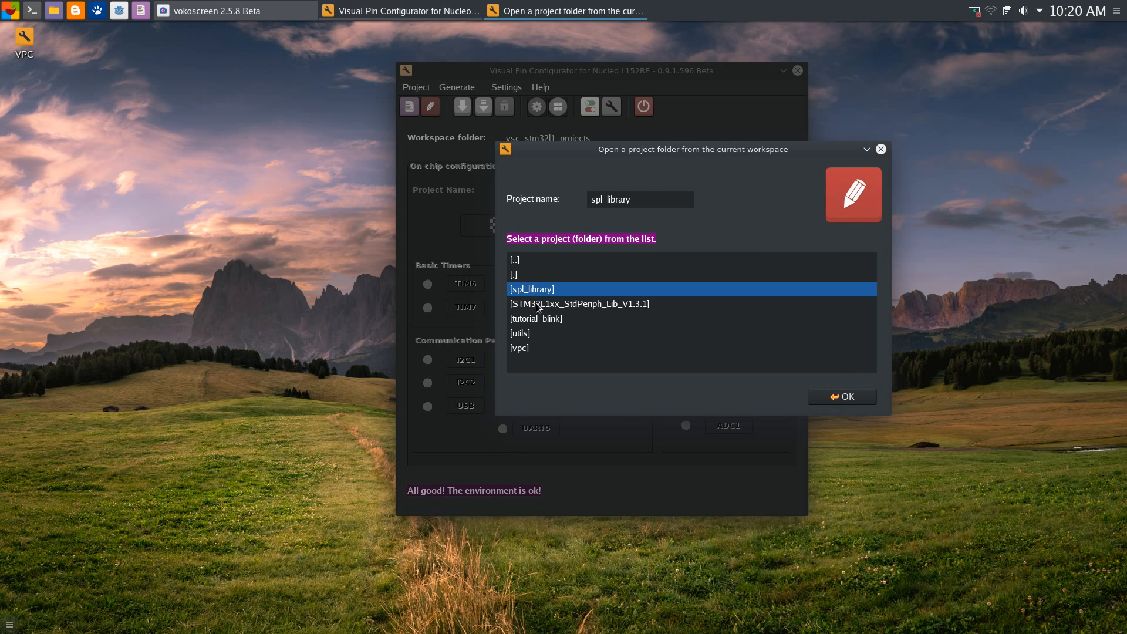
{"action": "left_click", "coordinate": [536, 304]}
{"action": "left_click", "coordinate": [535, 319]}
{"action": "left_click", "coordinate": [524, 334]}
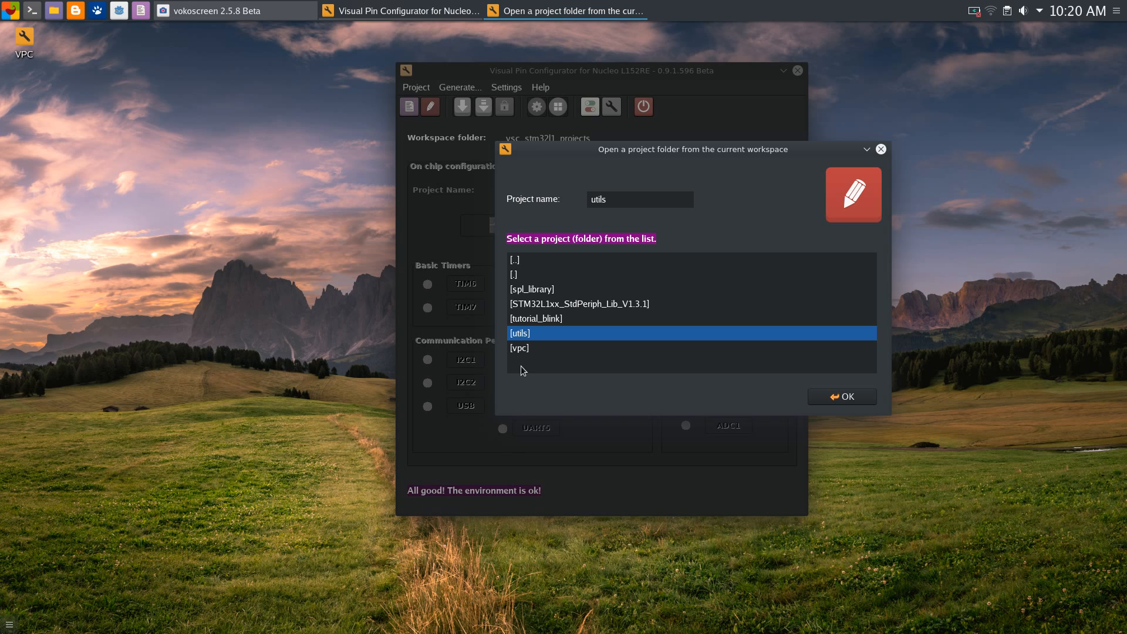
{"action": "left_click", "coordinate": [517, 351]}
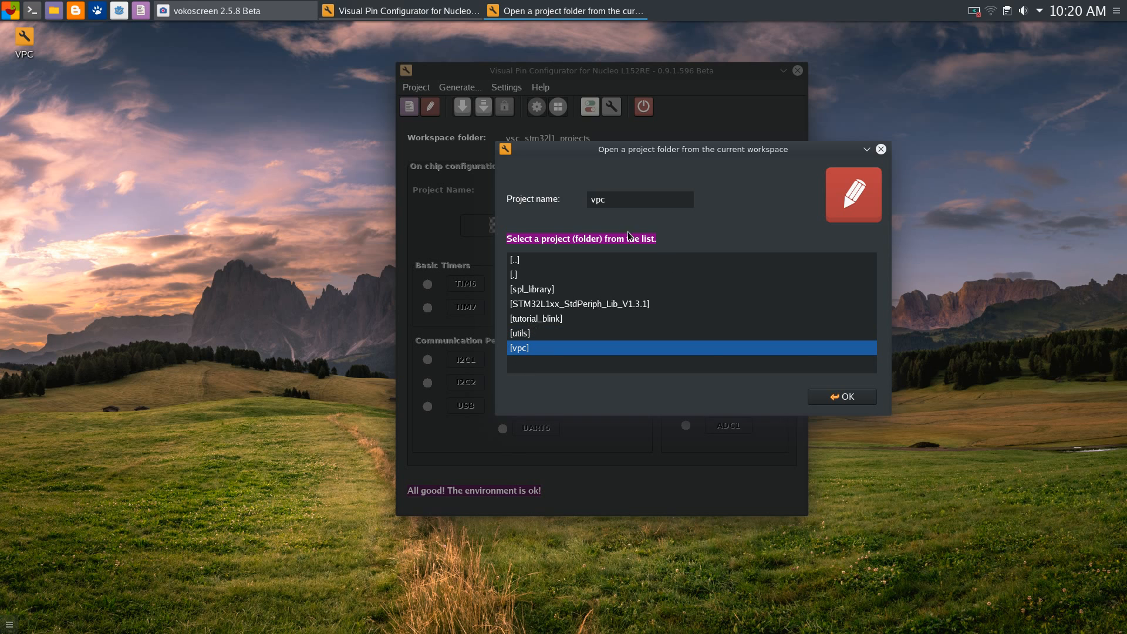
{"action": "left_click", "coordinate": [515, 332]}
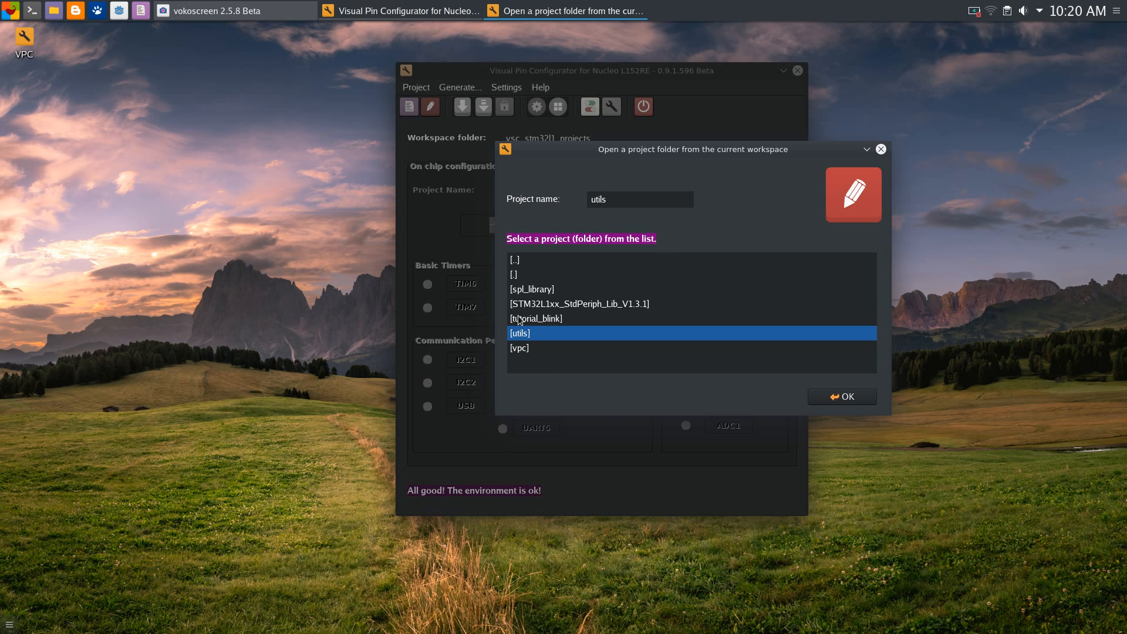
{"action": "left_click", "coordinate": [529, 302]}
{"action": "left_click", "coordinate": [531, 293]}
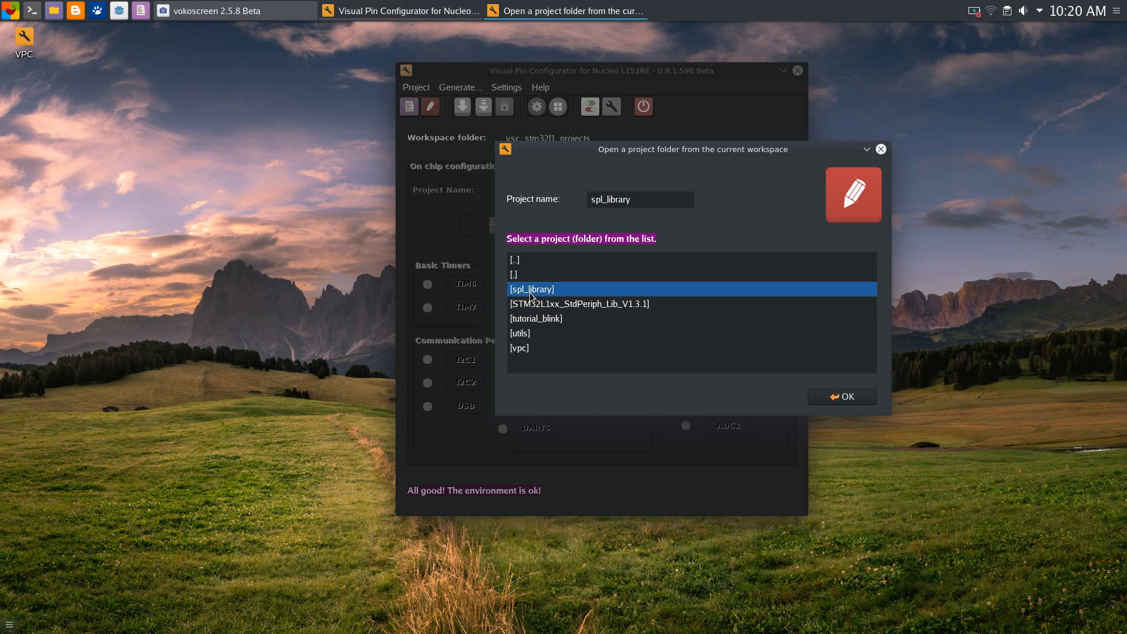
{"action": "left_click", "coordinate": [531, 306]}
{"action": "left_click", "coordinate": [530, 330]}
{"action": "left_click", "coordinate": [538, 321]}
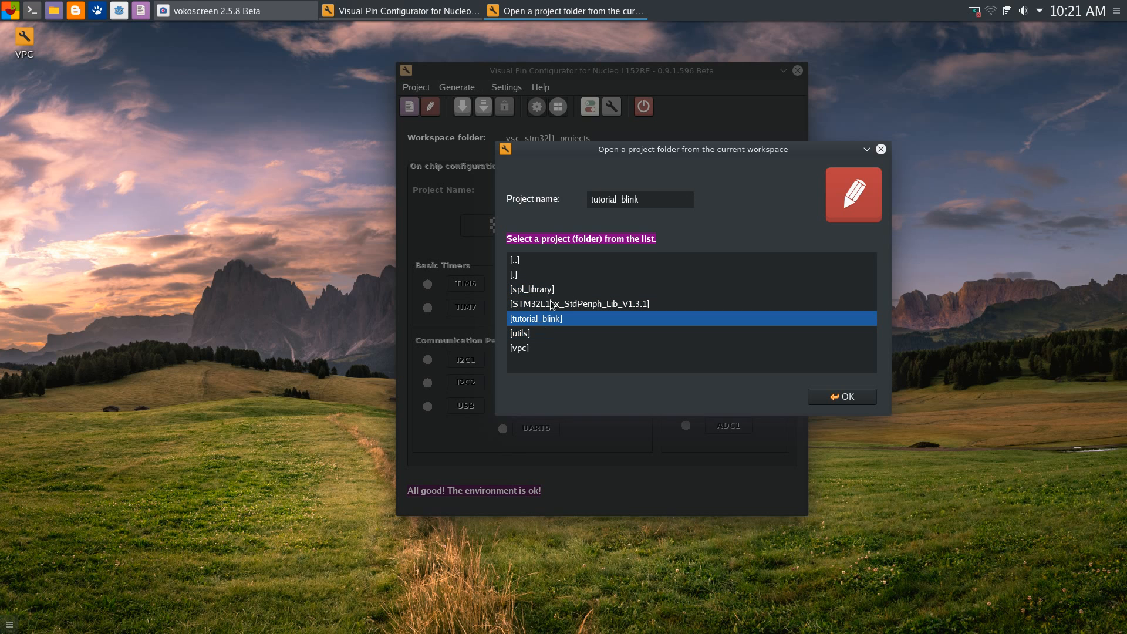
Try opening tutorial_blink, see it rejected for lacking a .vpc file, and close the dialog
{"action": "left_click", "coordinate": [847, 396]}
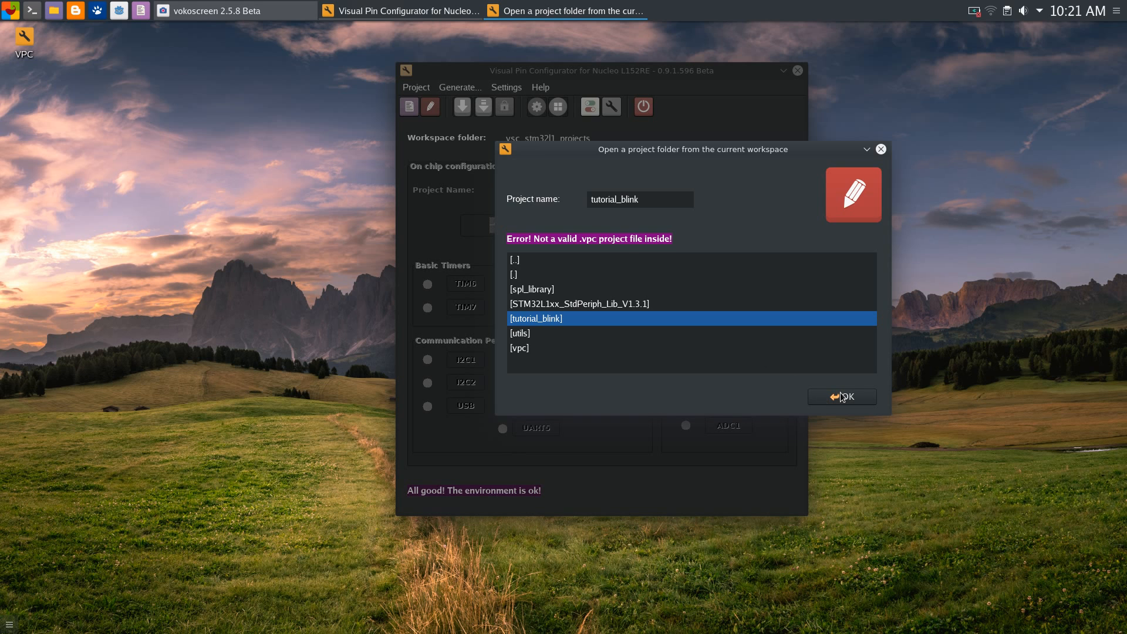
{"action": "left_click_drag", "start_coordinate": [744, 154], "coordinate": [757, 159]}
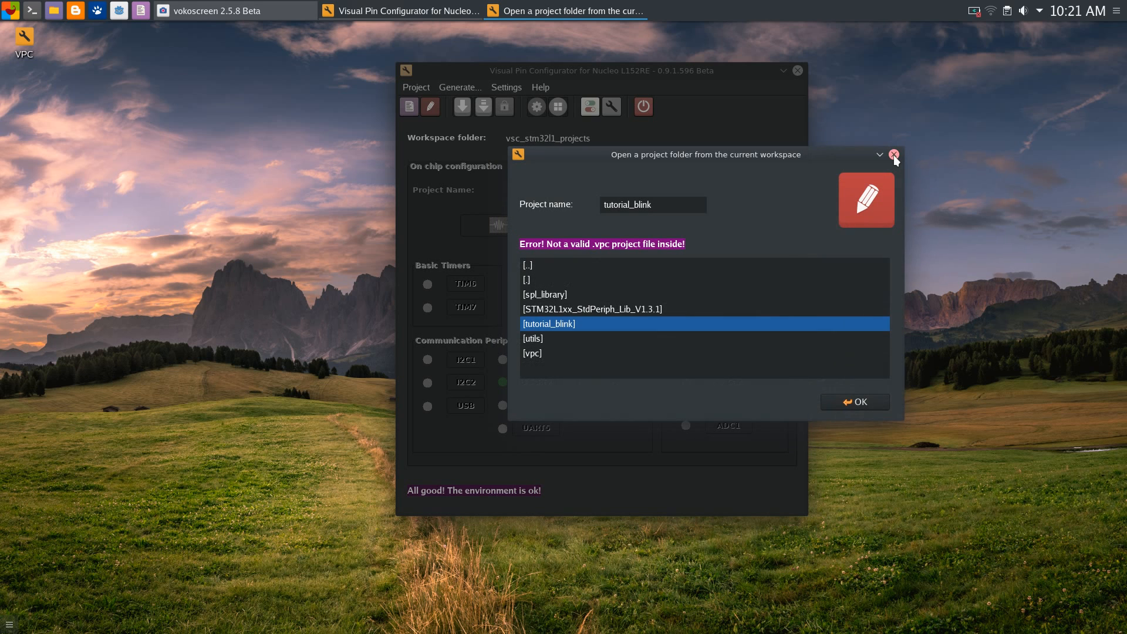
{"action": "left_click", "coordinate": [893, 155]}
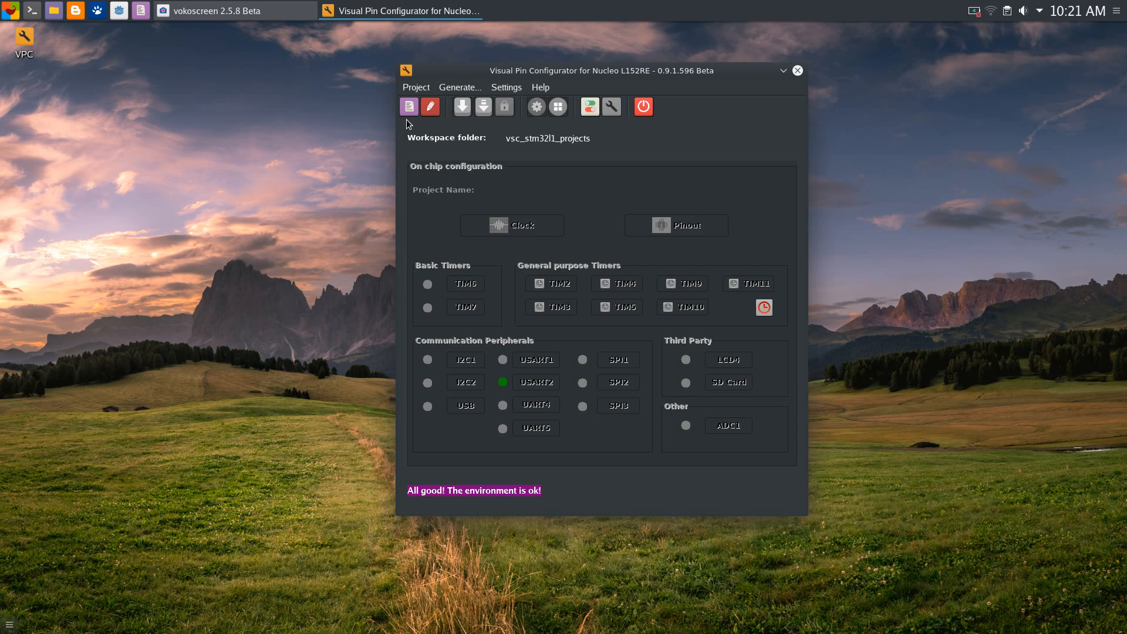
Start a new project named 'test' and enter the author's name
{"action": "left_click", "coordinate": [409, 109]}
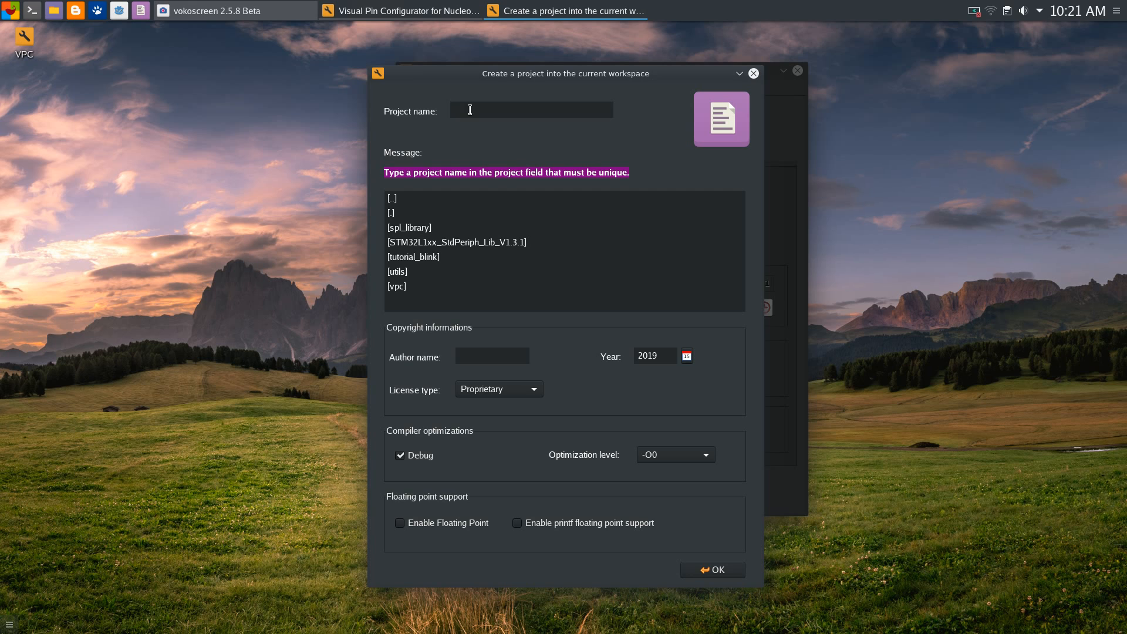
{"action": "type", "text": "test"}
{"action": "left_click", "coordinate": [509, 360]}
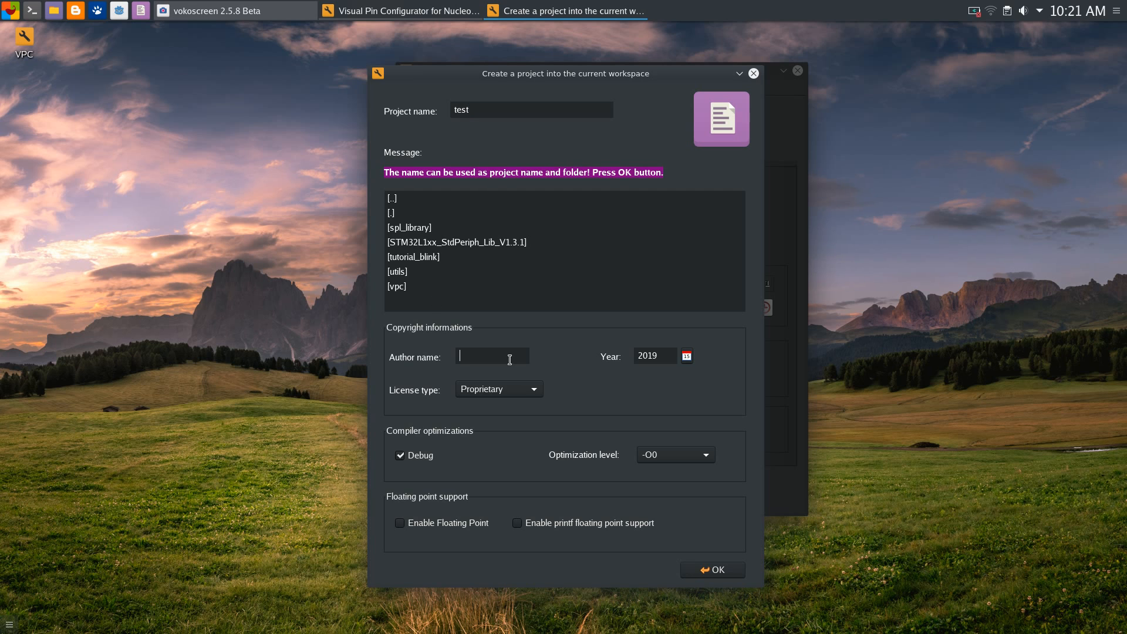
{"action": "type", "text": "V"}
{"action": "type", "text": "asile"}
{"action": "type", "text": " G"}
{"action": "type", "text": "uta-"}
{"action": "type", "text": "Ciucur"}
Choose MIT as the project's licence type
{"action": "left_click", "coordinate": [523, 389]}
{"action": "left_click", "coordinate": [502, 456]}
{"action": "left_click_drag", "start_coordinate": [594, 74], "coordinate": [639, 48]}
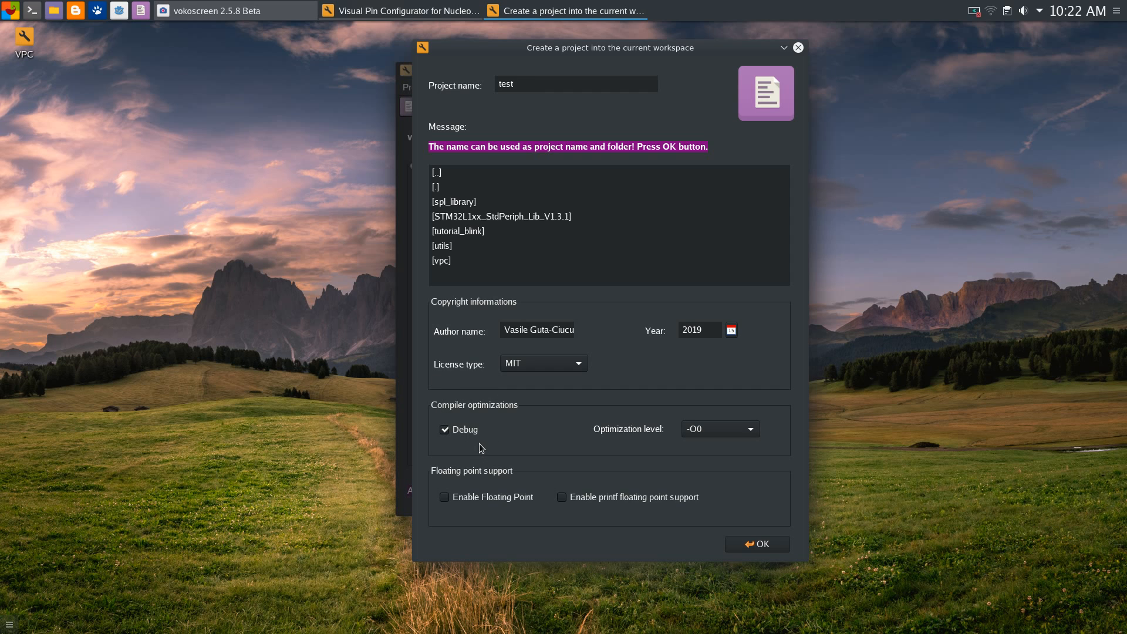
Keep Debug on with the optimisation level at -O0
{"action": "left_click", "coordinate": [754, 433]}
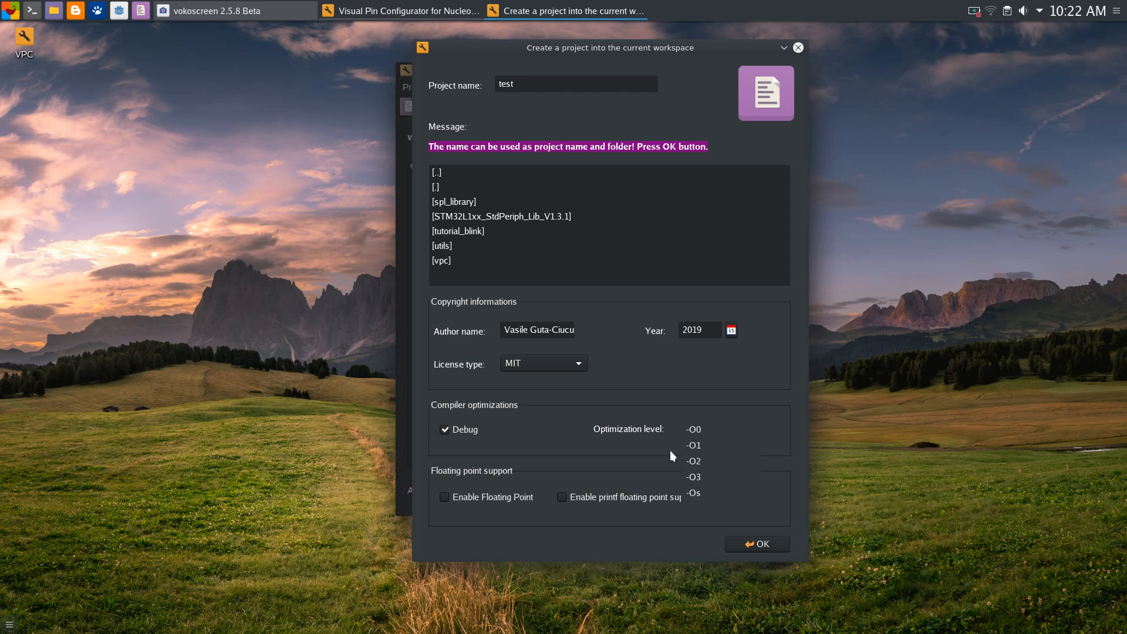
{"action": "left_click", "coordinate": [724, 434]}
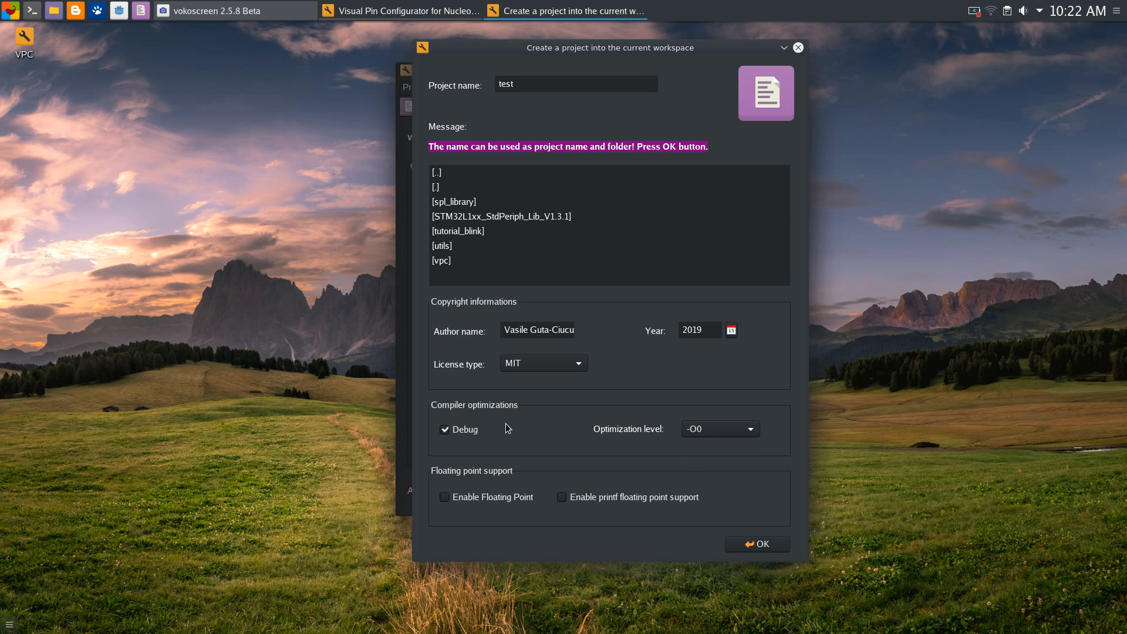
{"action": "left_click", "coordinate": [747, 431]}
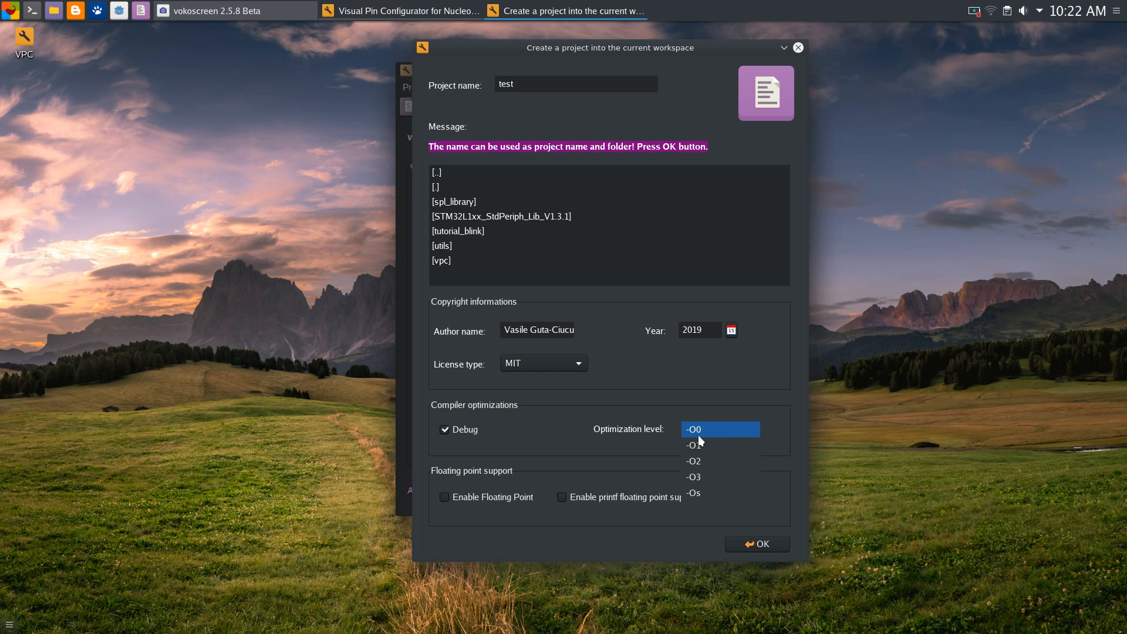
{"action": "left_click", "coordinate": [686, 430]}
{"action": "left_click", "coordinate": [741, 429]}
{"action": "left_click", "coordinate": [670, 404]}
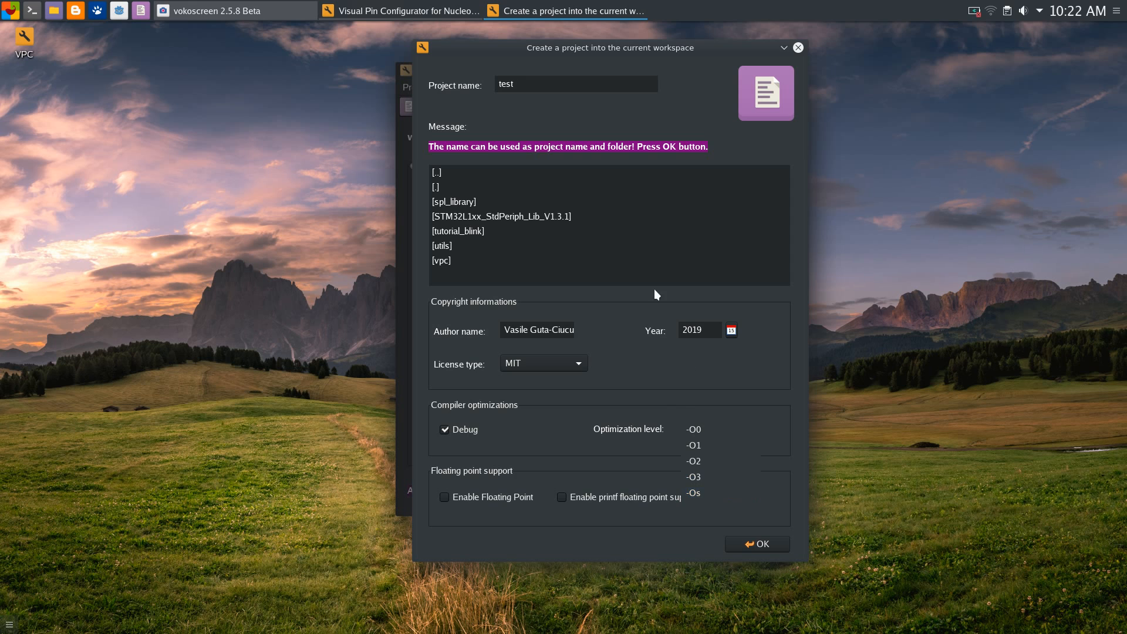
{"action": "left_click", "coordinate": [744, 433]}
{"action": "left_click", "coordinate": [734, 406]}
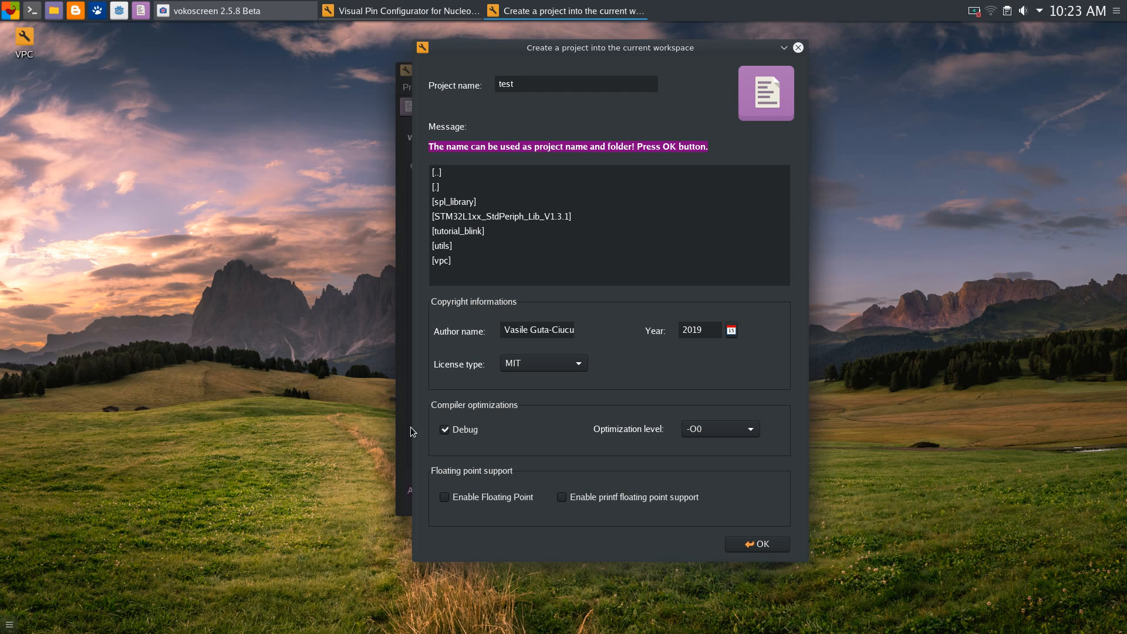
Tick Enable Floating Point and leave printf floating point support unticked
{"action": "left_click", "coordinate": [444, 500]}
{"action": "left_click", "coordinate": [561, 498]}
{"action": "left_click", "coordinate": [562, 500]}
{"action": "left_click", "coordinate": [562, 499]}
{"action": "mouse_move", "coordinate": [646, 54]}
{"action": "left_mouse_down"}
{"action": "mouse_move", "coordinate": [662, 40]}
{"action": "mouse_move", "coordinate": [666, 56]}
{"action": "left_mouse_up"}
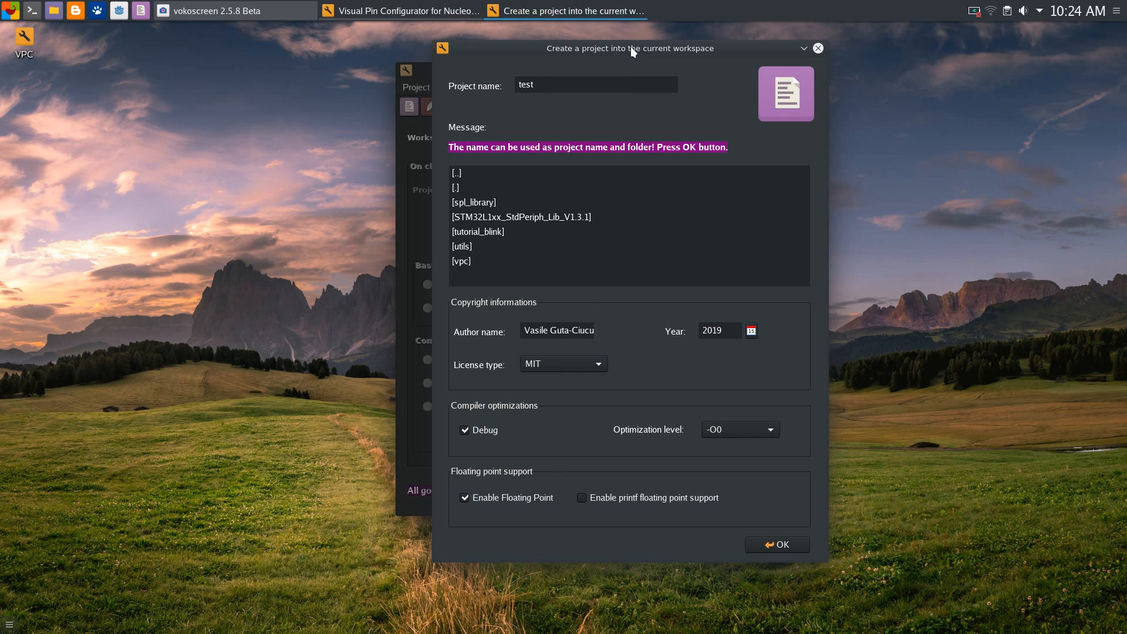
{"action": "left_click_drag", "start_coordinate": [633, 51], "coordinate": [660, 45]}
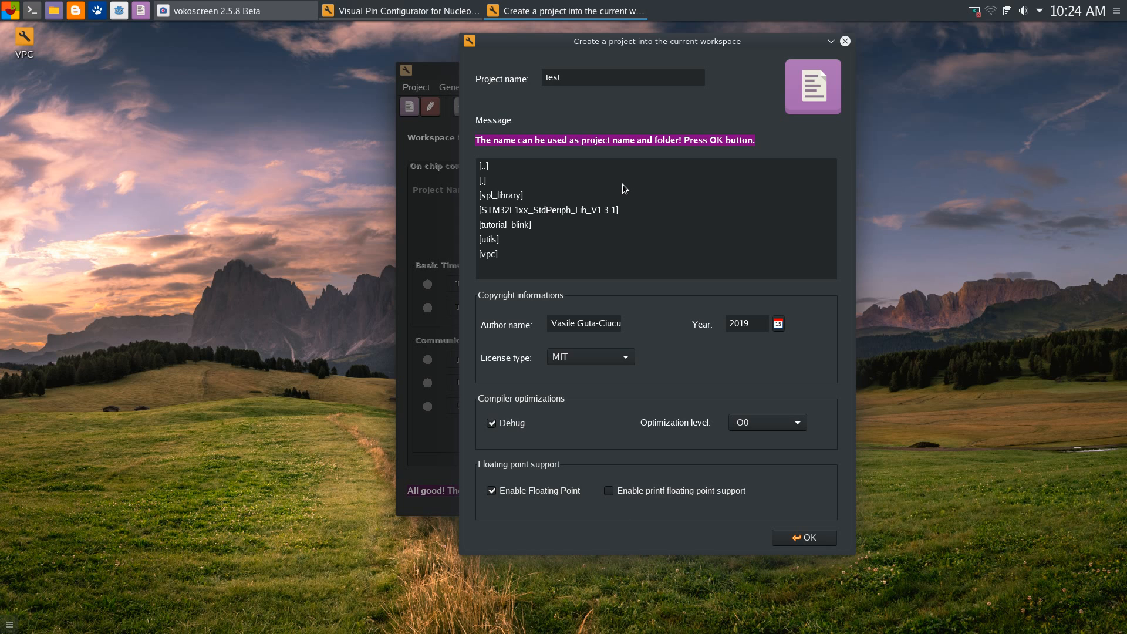
{"action": "left_click_drag", "start_coordinate": [622, 44], "coordinate": [620, 42]}
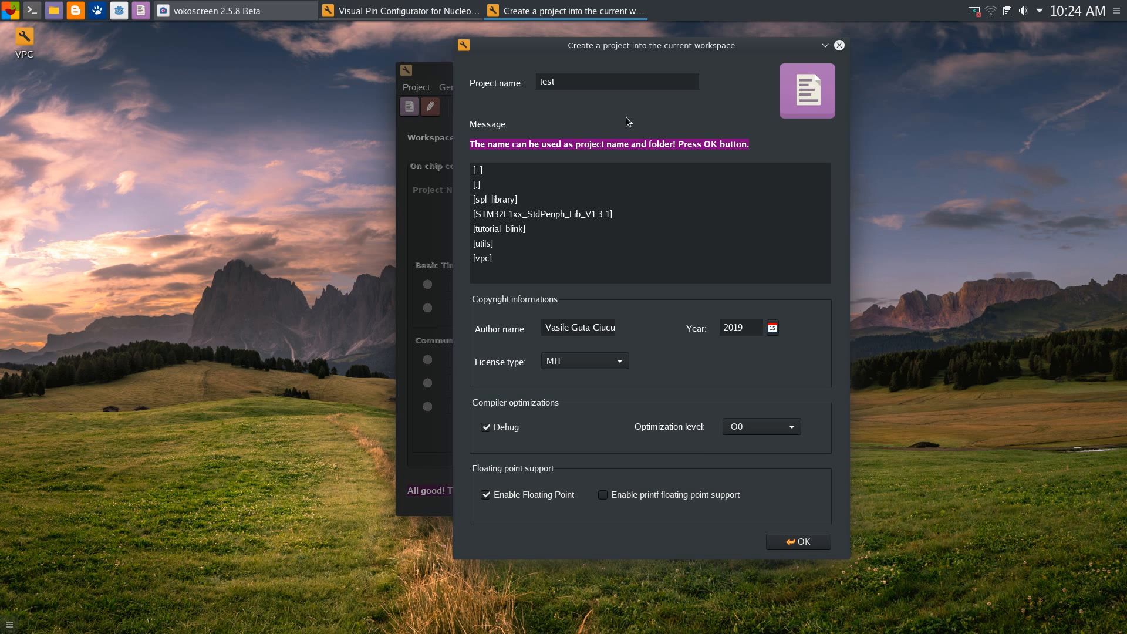
{"action": "left_click_drag", "start_coordinate": [622, 51], "coordinate": [621, 48]}
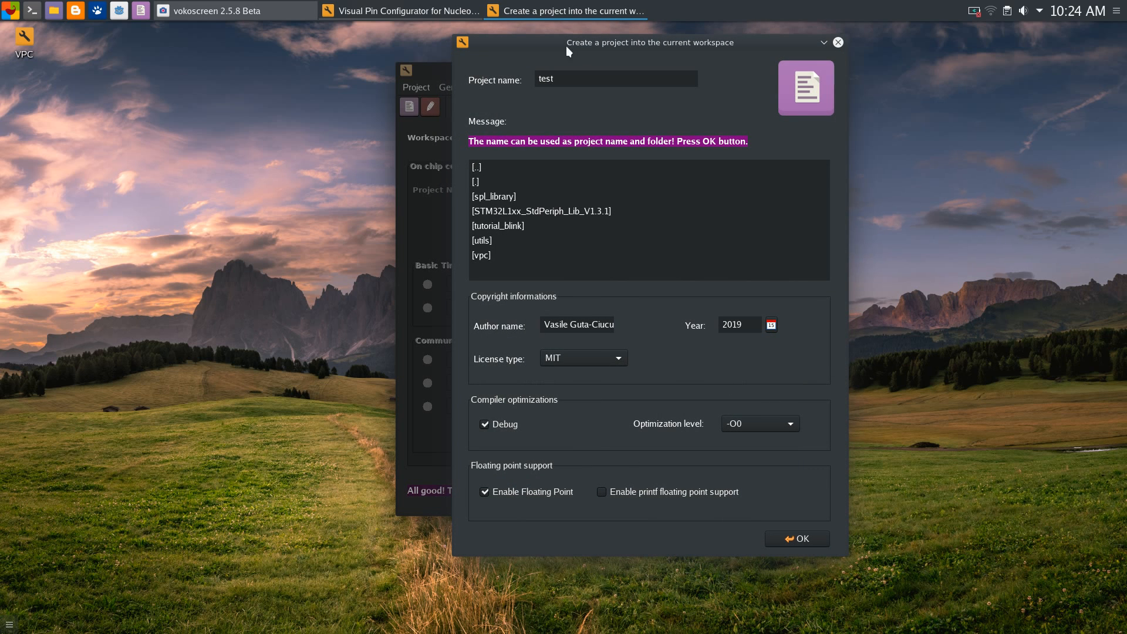
Create the test project, then bring up Clock setup showing HSI RC at 32 MHz SYSCLK
{"action": "left_click", "coordinate": [820, 539]}
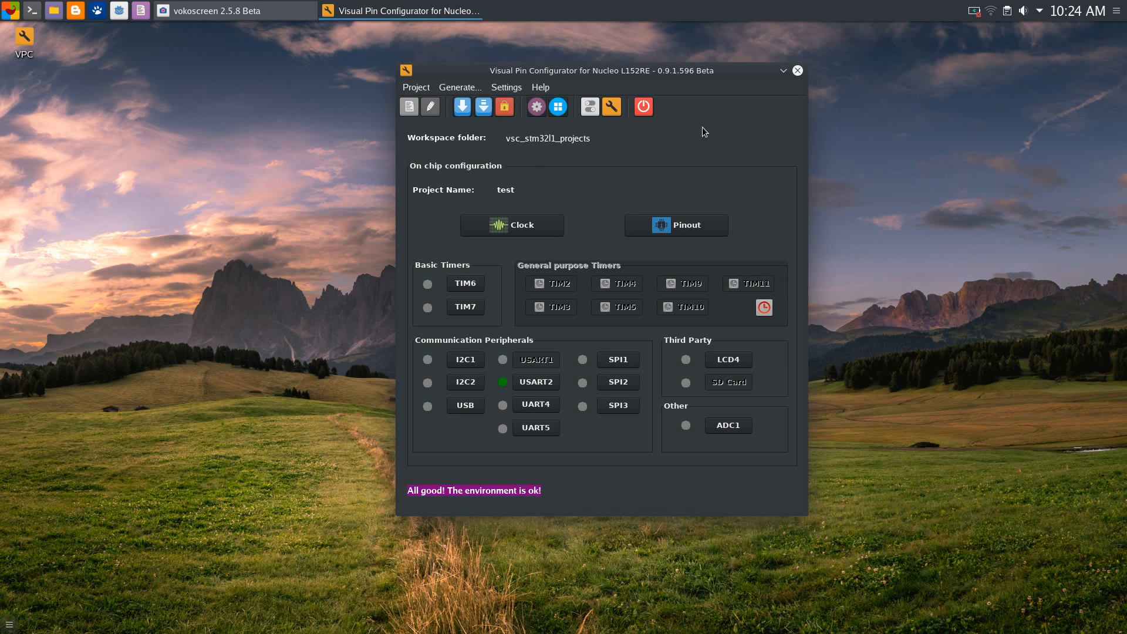
{"action": "left_click_drag", "start_coordinate": [650, 65], "coordinate": [611, 60]}
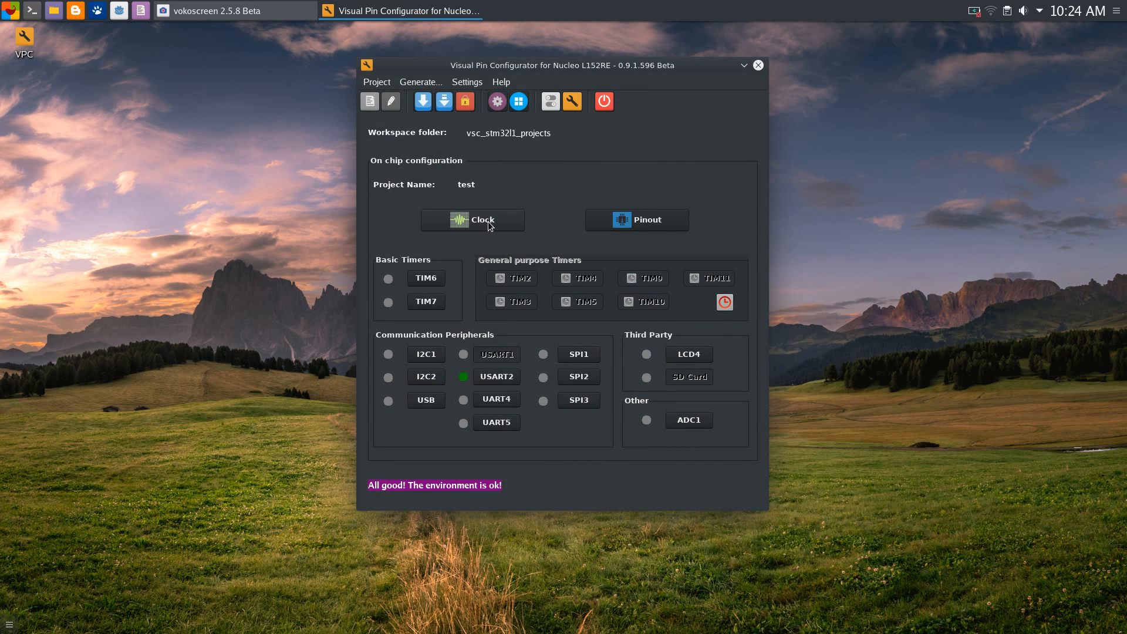
{"action": "left_click", "coordinate": [490, 226]}
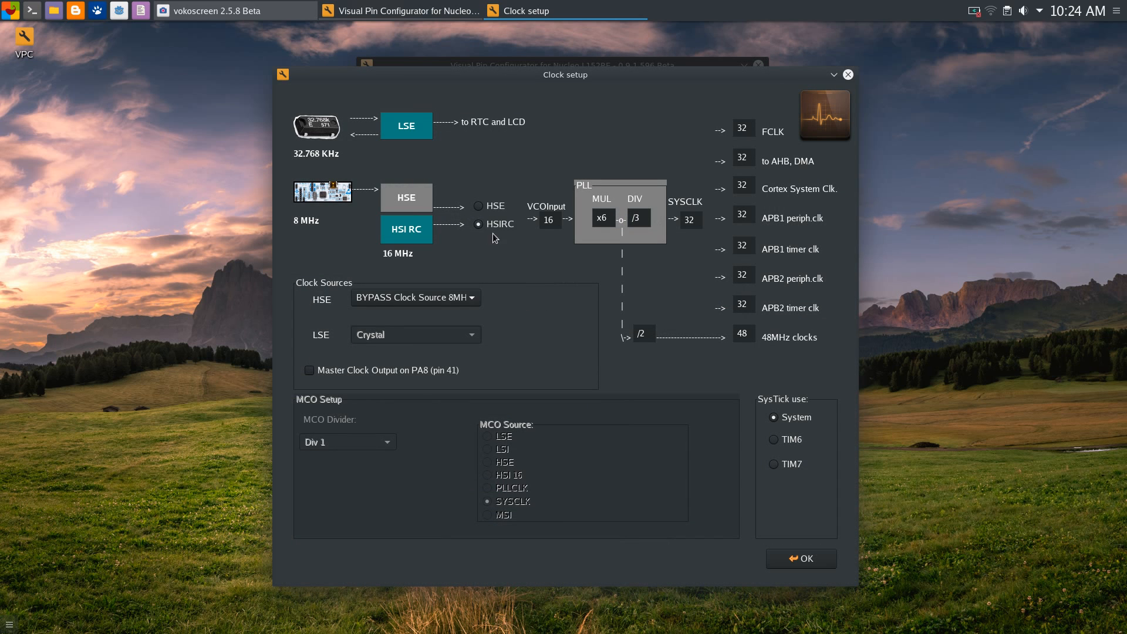
{"action": "left_click_drag", "start_coordinate": [590, 79], "coordinate": [553, 52]}
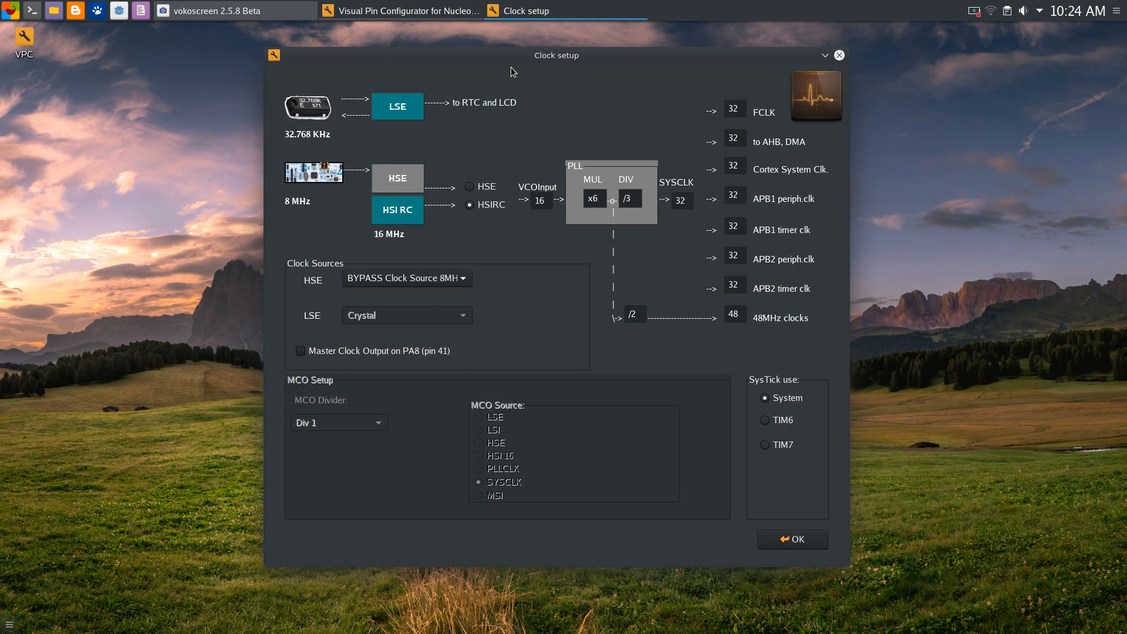
{"action": "left_click_drag", "start_coordinate": [513, 59], "coordinate": [503, 61]}
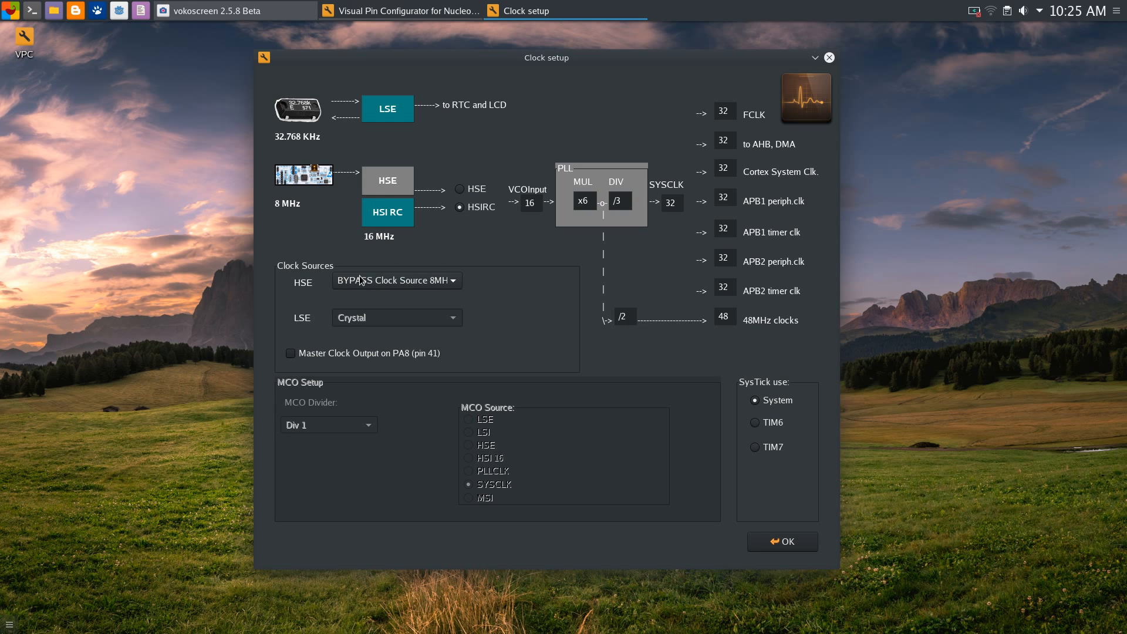
Switch the PLL source to HSE using BYPASS Clock Source 8MHz, giving VCO input 8 and MUL x12
{"action": "left_click", "coordinate": [461, 189]}
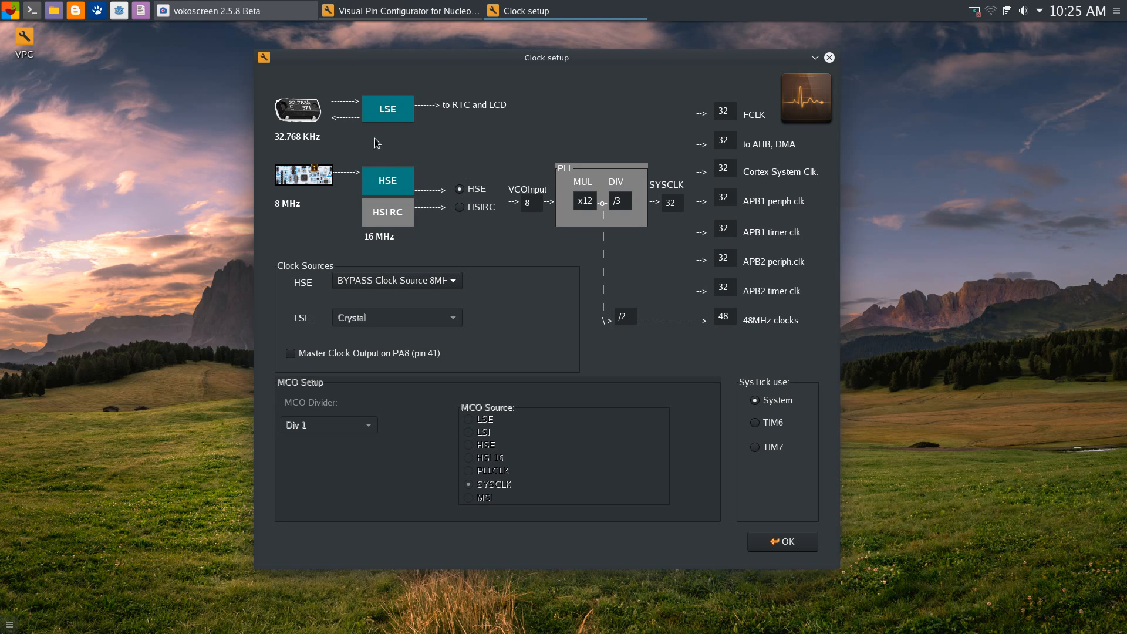
{"action": "left_click", "coordinate": [453, 283]}
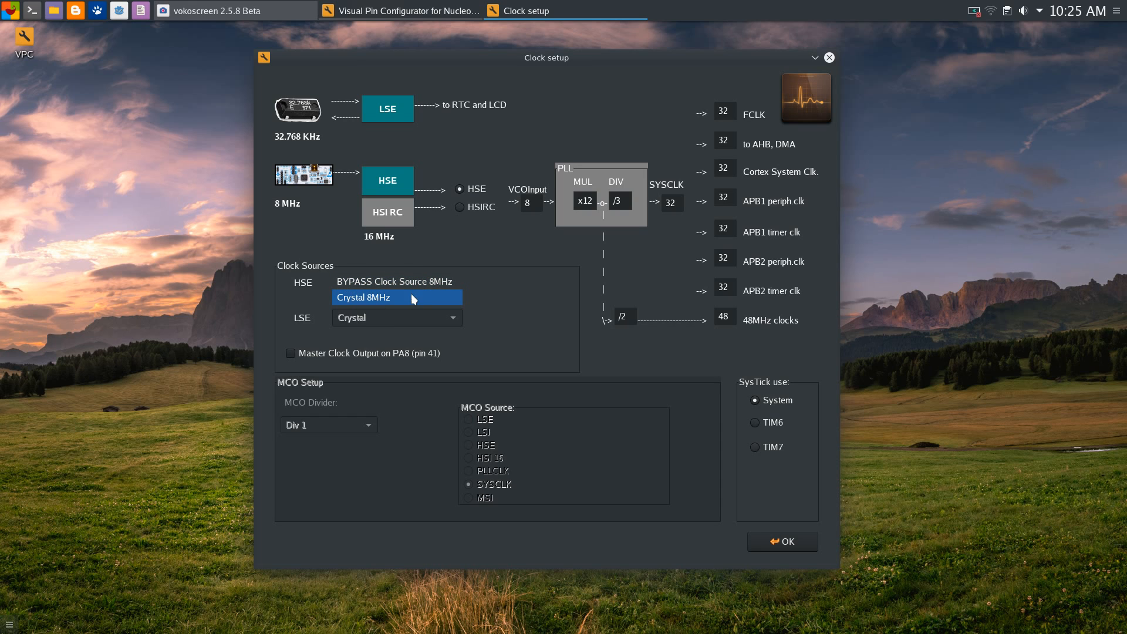
{"action": "left_click", "coordinate": [487, 293]}
{"action": "left_click", "coordinate": [457, 279]}
{"action": "left_click", "coordinate": [459, 215]}
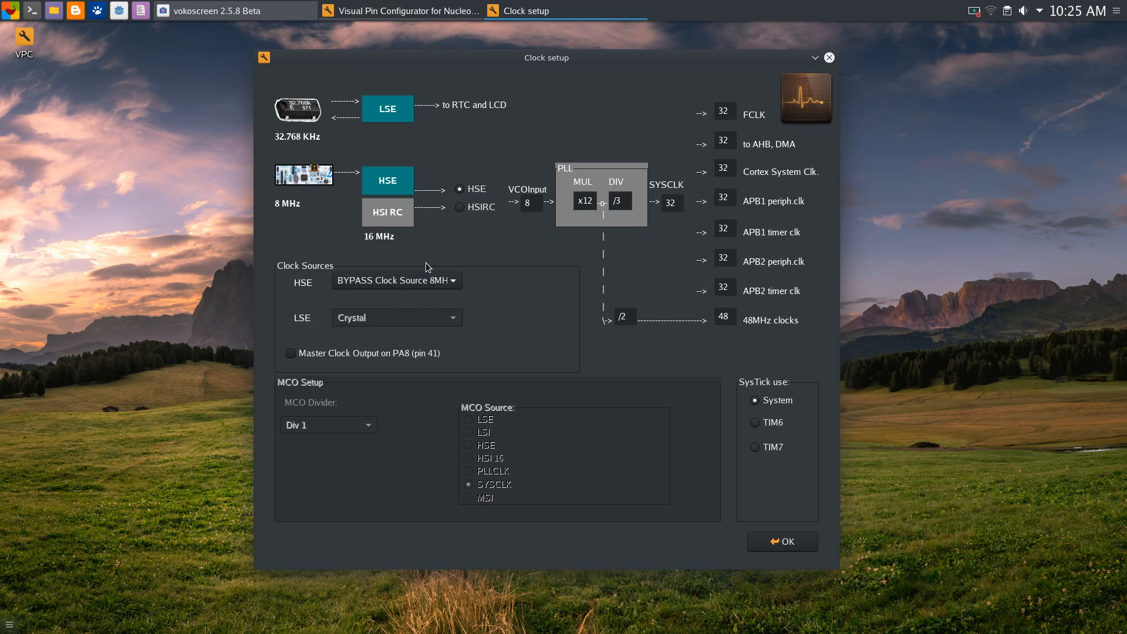
{"action": "left_click", "coordinate": [456, 282]}
{"action": "left_click", "coordinate": [399, 279]}
{"action": "left_click", "coordinate": [449, 283]}
{"action": "left_click", "coordinate": [478, 262]}
{"action": "left_click", "coordinate": [455, 284]}
{"action": "left_click", "coordinate": [466, 281]}
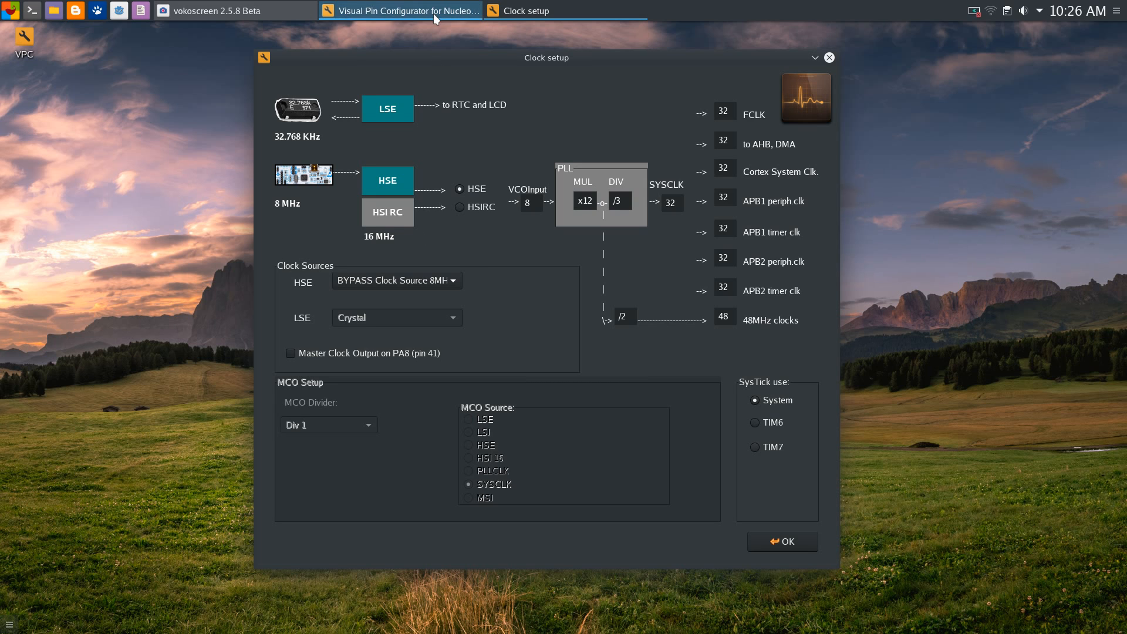
{"action": "left_click_drag", "start_coordinate": [436, 60], "coordinate": [430, 63]}
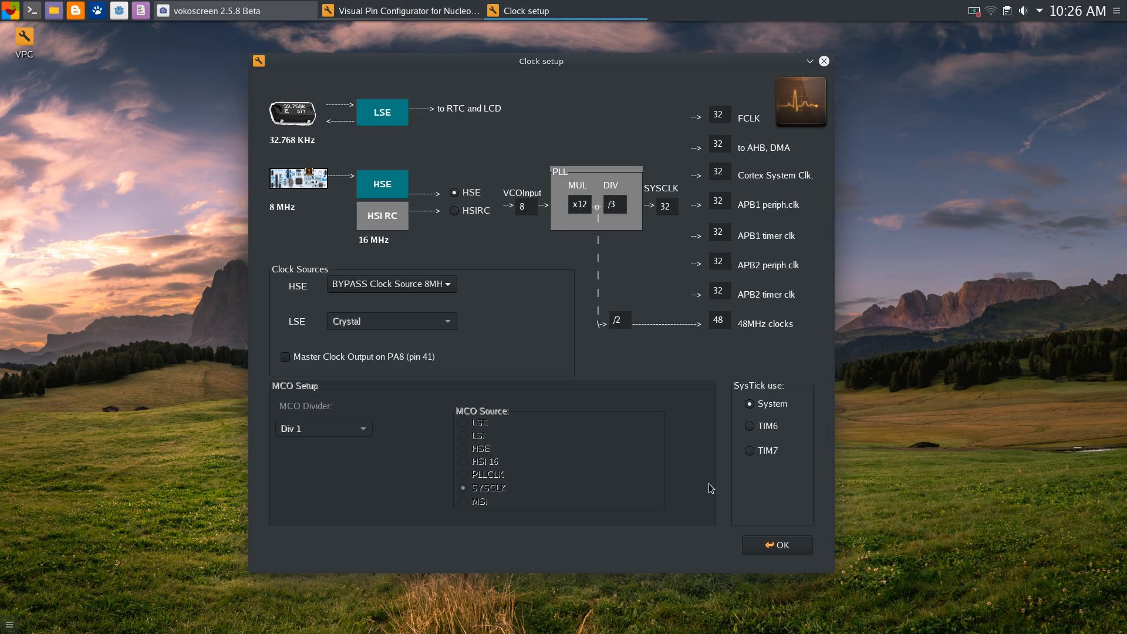
{"action": "left_click_drag", "start_coordinate": [664, 55], "coordinate": [641, 48]}
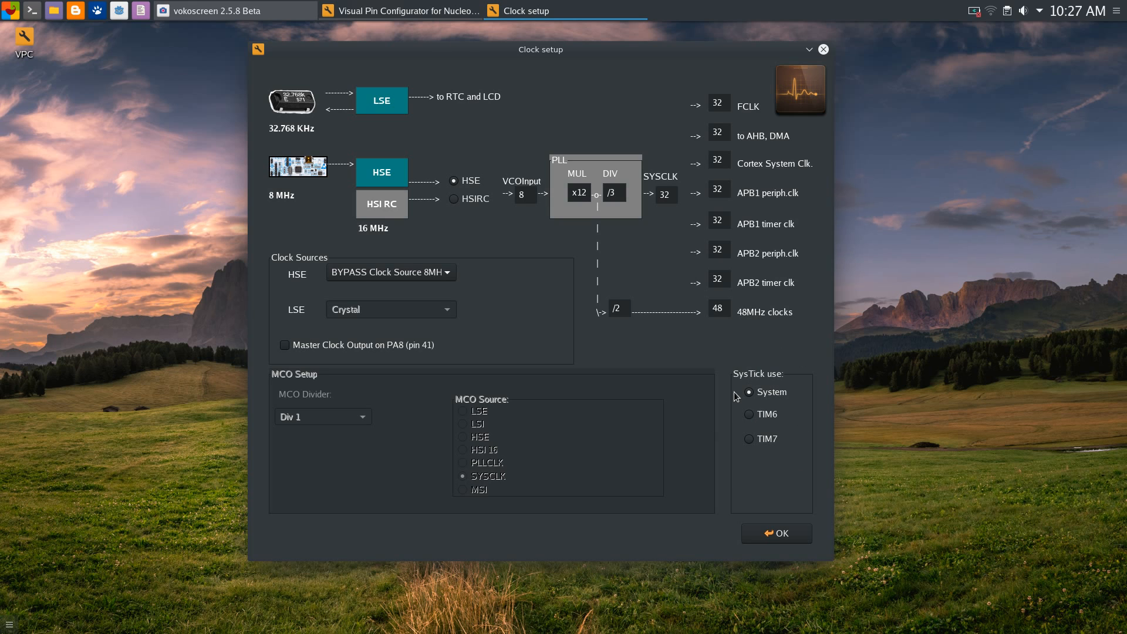
{"action": "left_click_drag", "start_coordinate": [485, 51], "coordinate": [488, 54]}
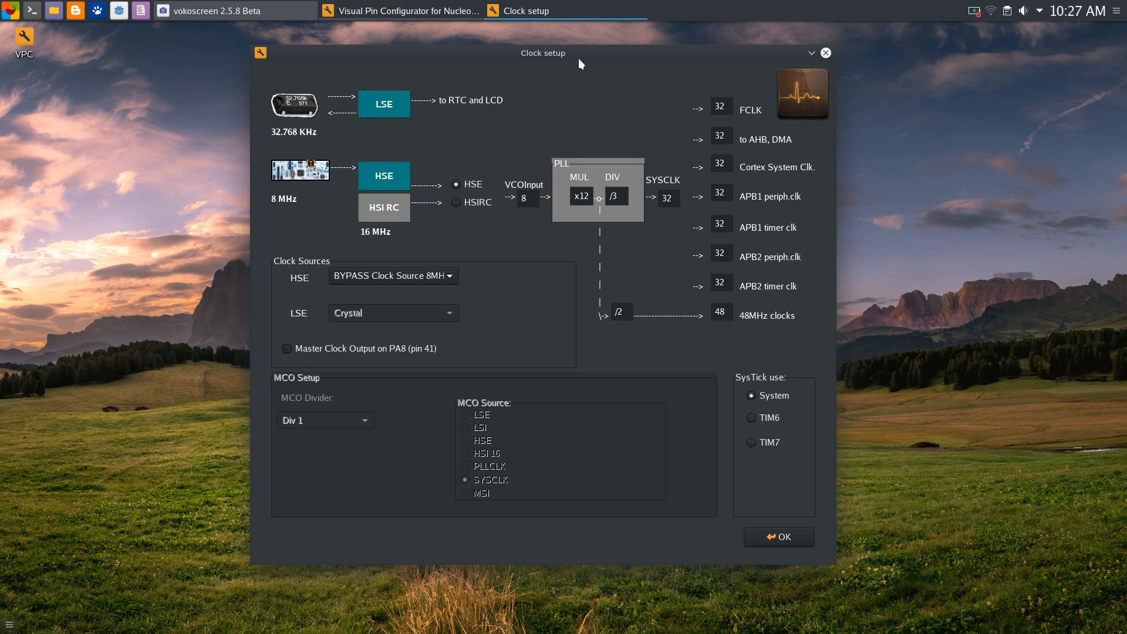
{"action": "left_click_drag", "start_coordinate": [579, 57], "coordinate": [581, 67]}
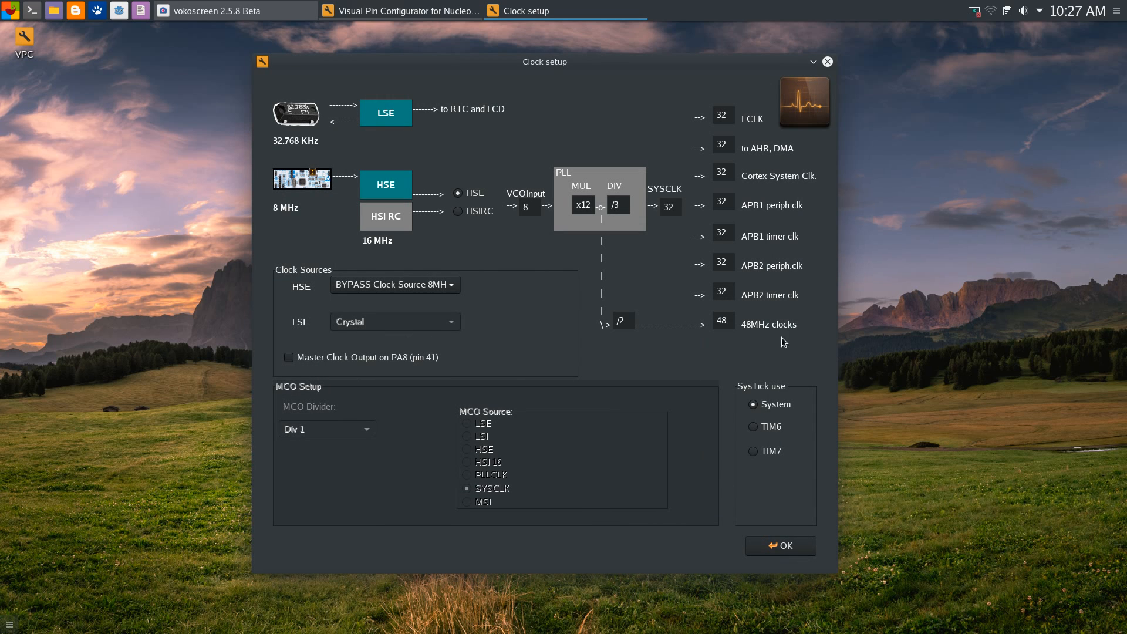
Set the SysTick timebase to TIM7
{"action": "left_click", "coordinate": [752, 427]}
{"action": "left_click", "coordinate": [753, 426]}
{"action": "left_click", "coordinate": [753, 451]}
Enable Master Clock Output on PA8 from SYSCLK at Div 1 and apply the clock settings
{"action": "left_click", "coordinate": [289, 358]}
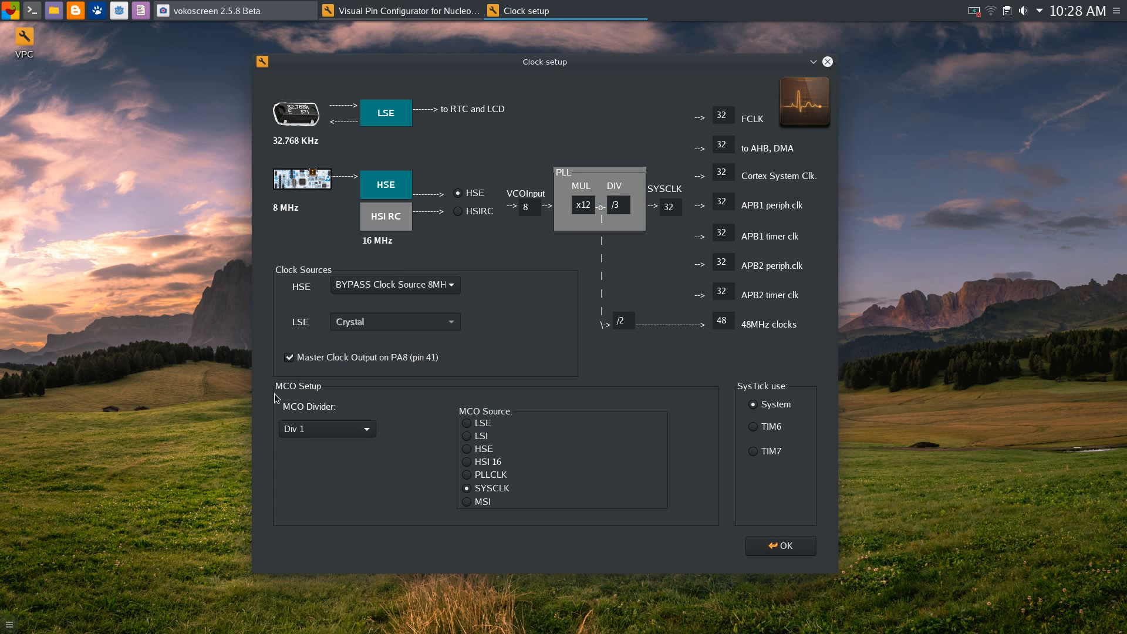
{"action": "left_click", "coordinate": [364, 433]}
{"action": "left_click", "coordinate": [441, 420]}
{"action": "left_click", "coordinate": [786, 548]}
{"action": "left_click", "coordinate": [784, 546]}
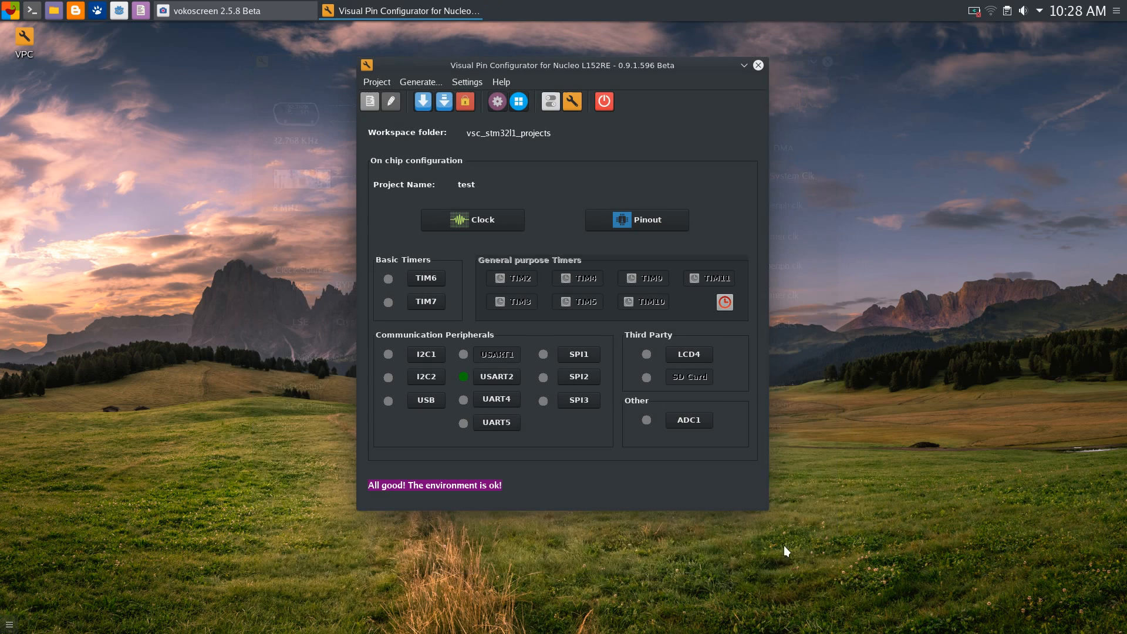
Open Pinout settings and the tuning window for PA8 (CN10 pin 23)
{"action": "left_click", "coordinate": [648, 221]}
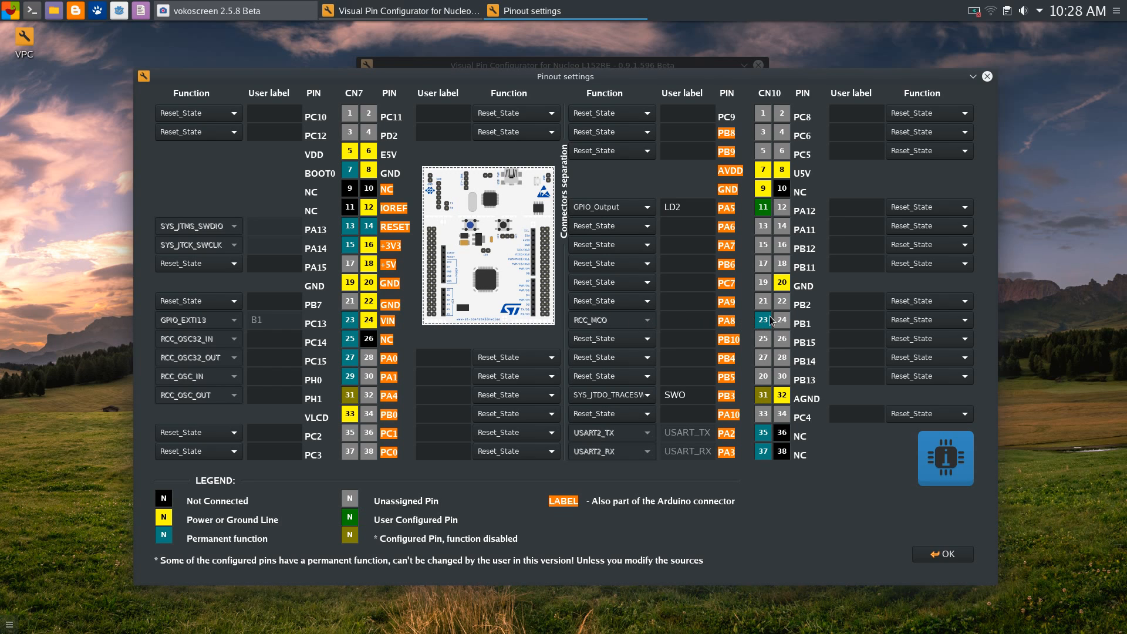
{"action": "left_click", "coordinate": [690, 321]}
{"action": "left_click", "coordinate": [765, 324]}
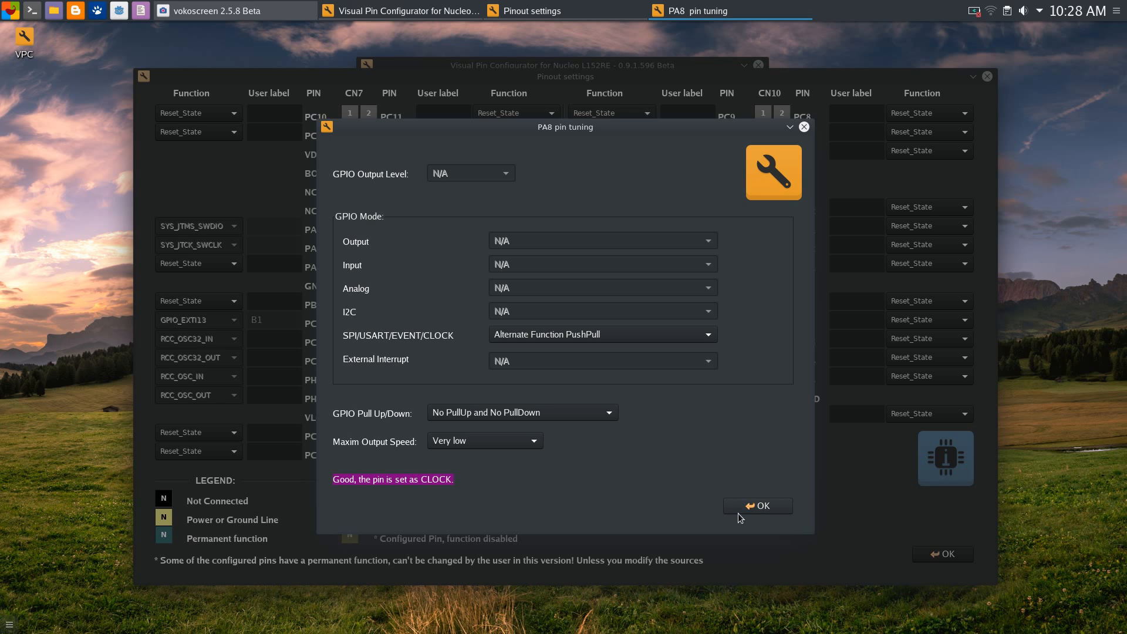
{"action": "left_click_drag", "start_coordinate": [582, 129], "coordinate": [658, 50]}
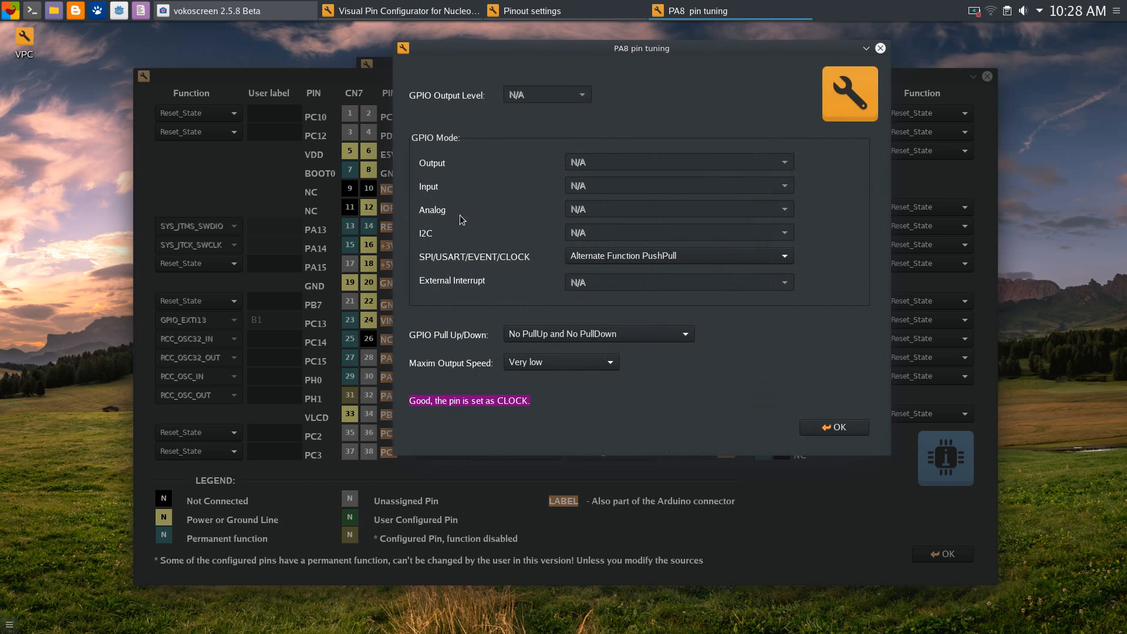
Keep PA8's SPI/USART/EVENT/CLOCK mode at Alternate Function PushPull and confirm
{"action": "left_click", "coordinate": [767, 256]}
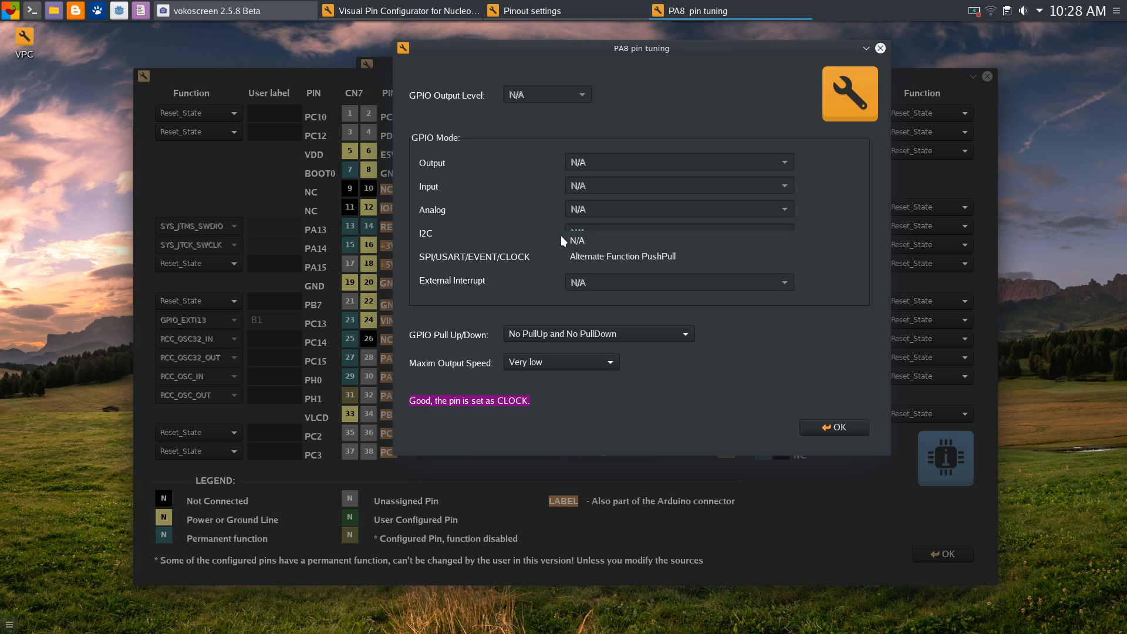
{"action": "left_click", "coordinate": [629, 257]}
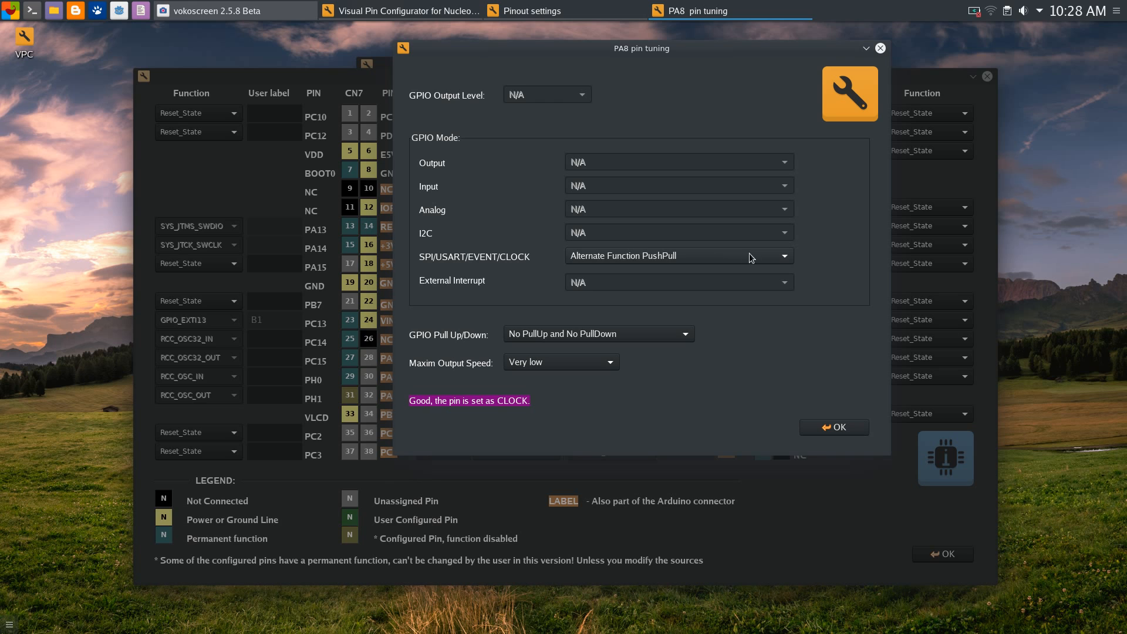
{"action": "left_click", "coordinate": [784, 260]}
{"action": "left_click", "coordinate": [783, 255]}
{"action": "left_click", "coordinate": [790, 260]}
{"action": "left_click", "coordinate": [788, 261]}
{"action": "left_click", "coordinate": [653, 258]}
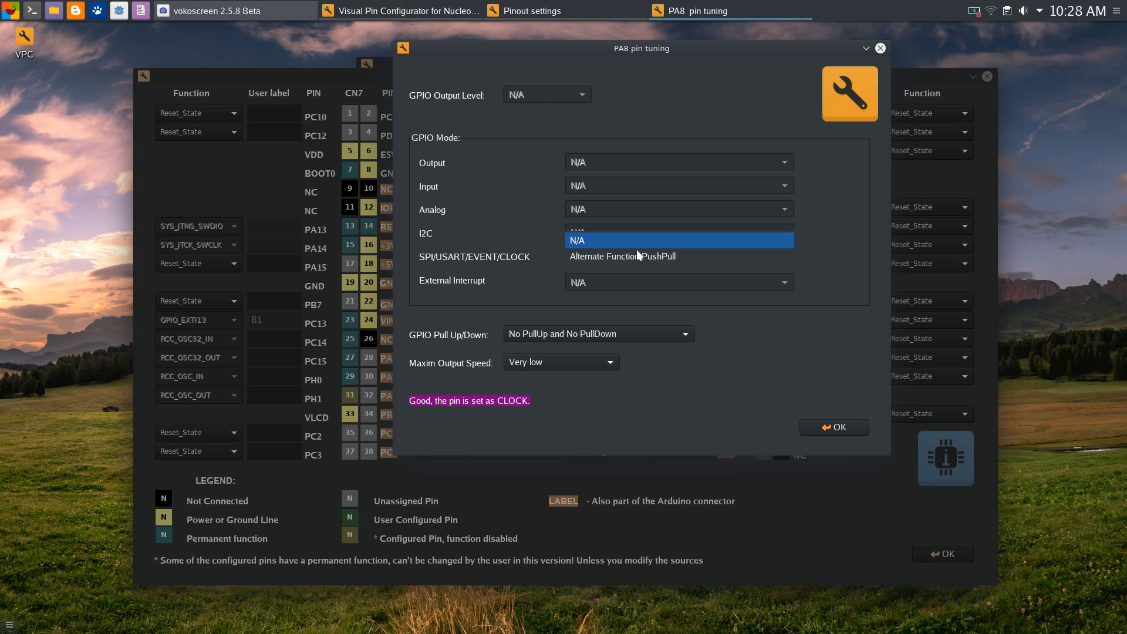
{"action": "left_click", "coordinate": [602, 253]}
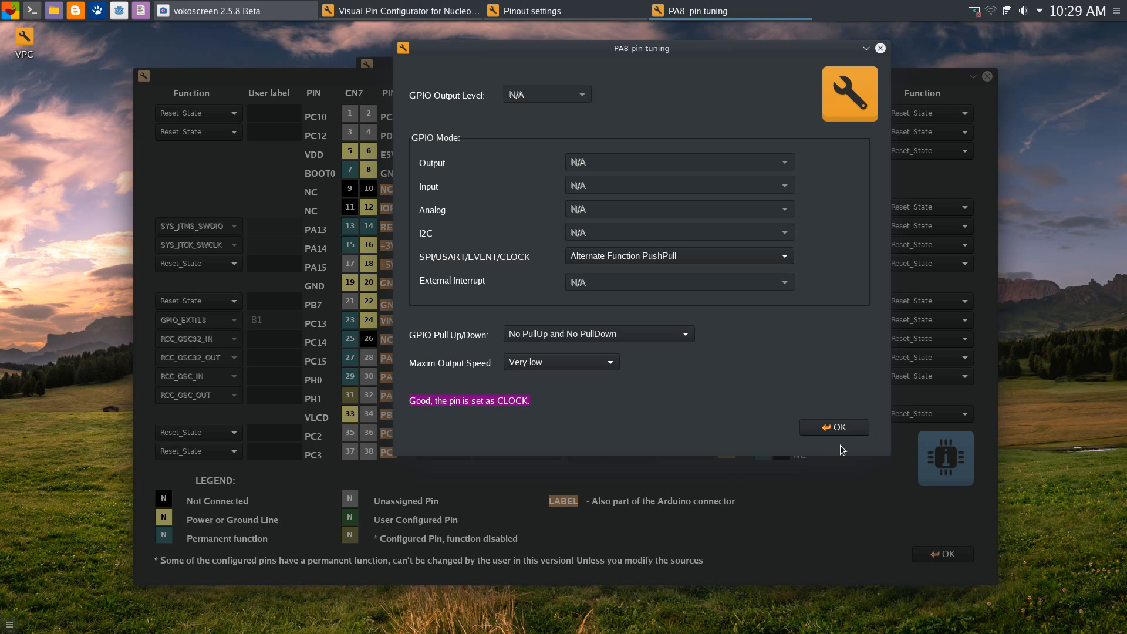
{"action": "left_click", "coordinate": [855, 428]}
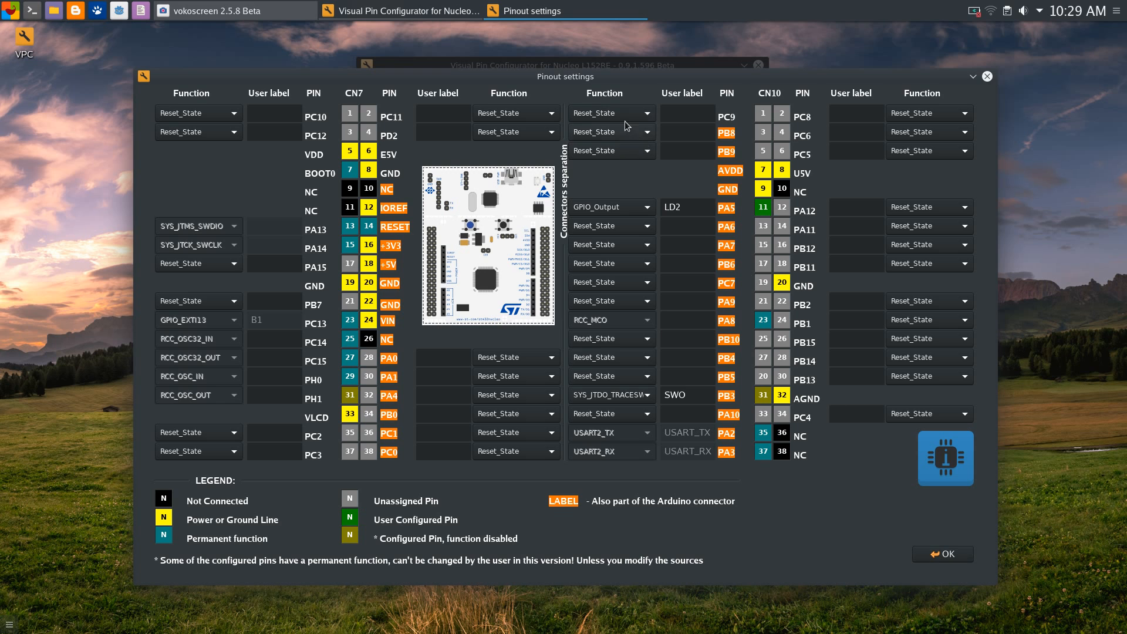
Leave PA9 at Reset_State and close Pinout settings with PA8 still RCC_MCO
{"action": "left_click_drag", "start_coordinate": [609, 73], "coordinate": [627, 56]}
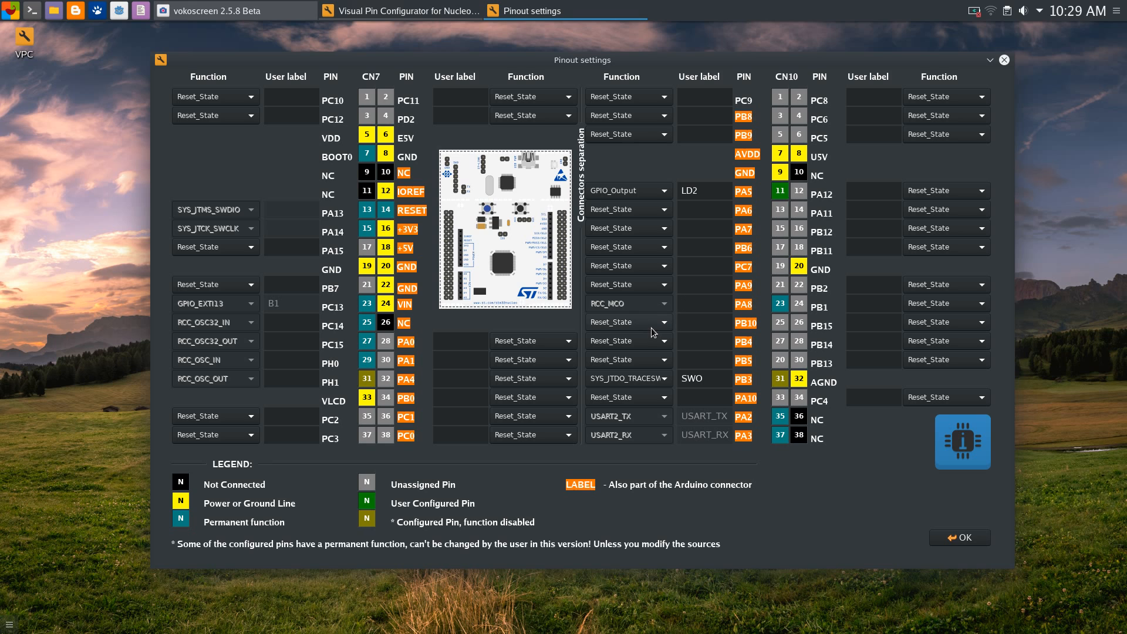
{"action": "left_click", "coordinate": [658, 284]}
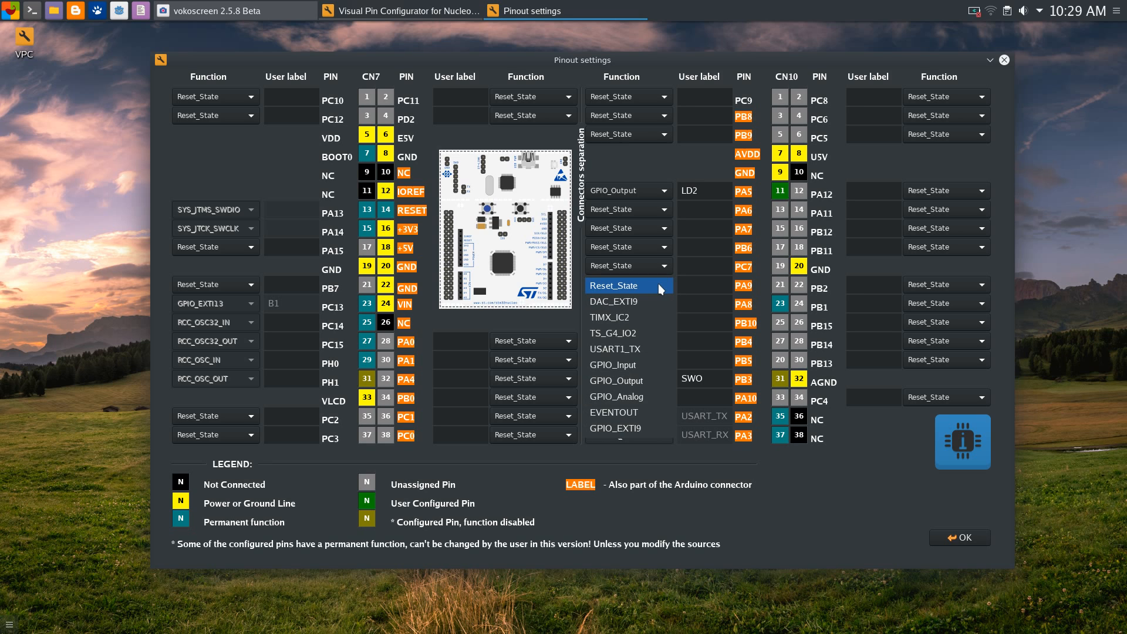
{"action": "left_click", "coordinate": [839, 498]}
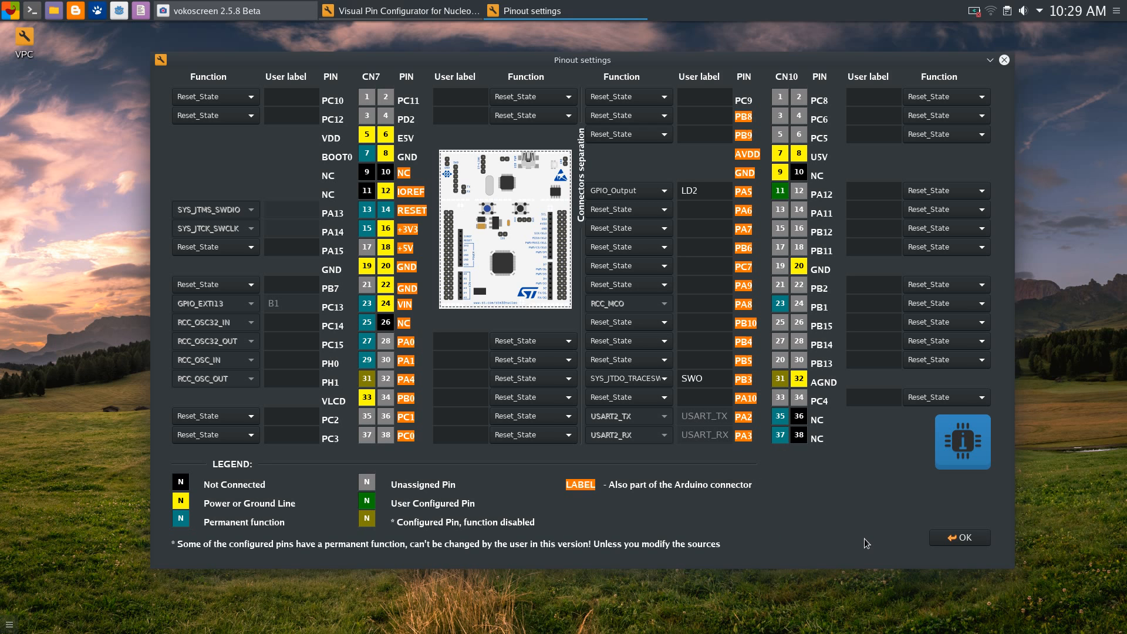
{"action": "left_click", "coordinate": [960, 538]}
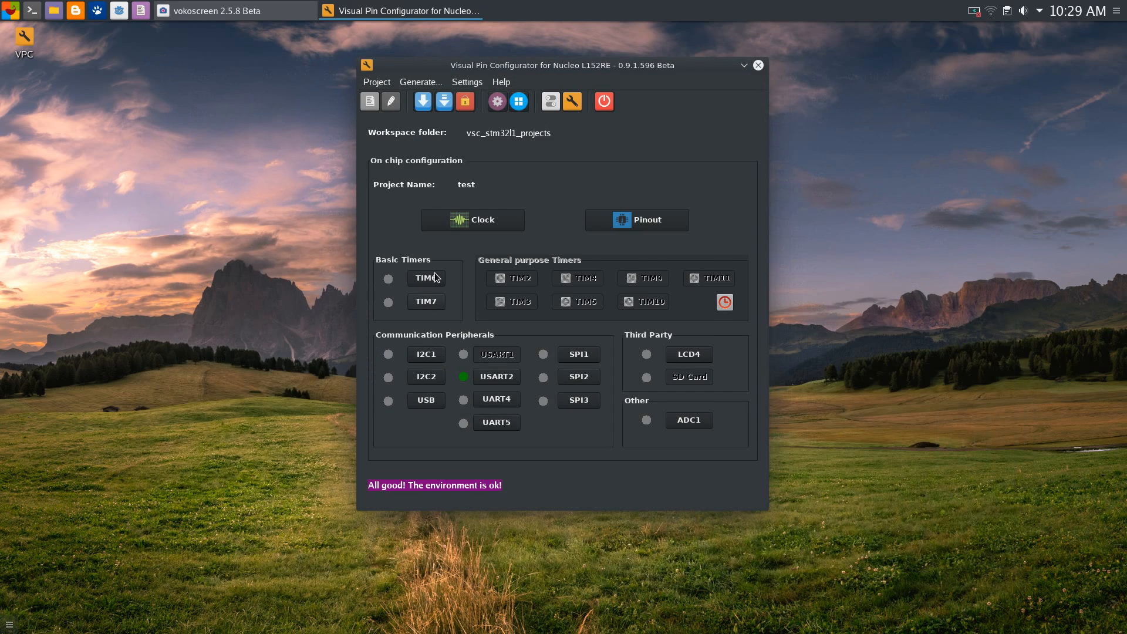
Untick Master Clock Output on PA8 in Clock setup and apply the settings
{"action": "left_click", "coordinate": [448, 224]}
{"action": "left_click", "coordinate": [319, 371]}
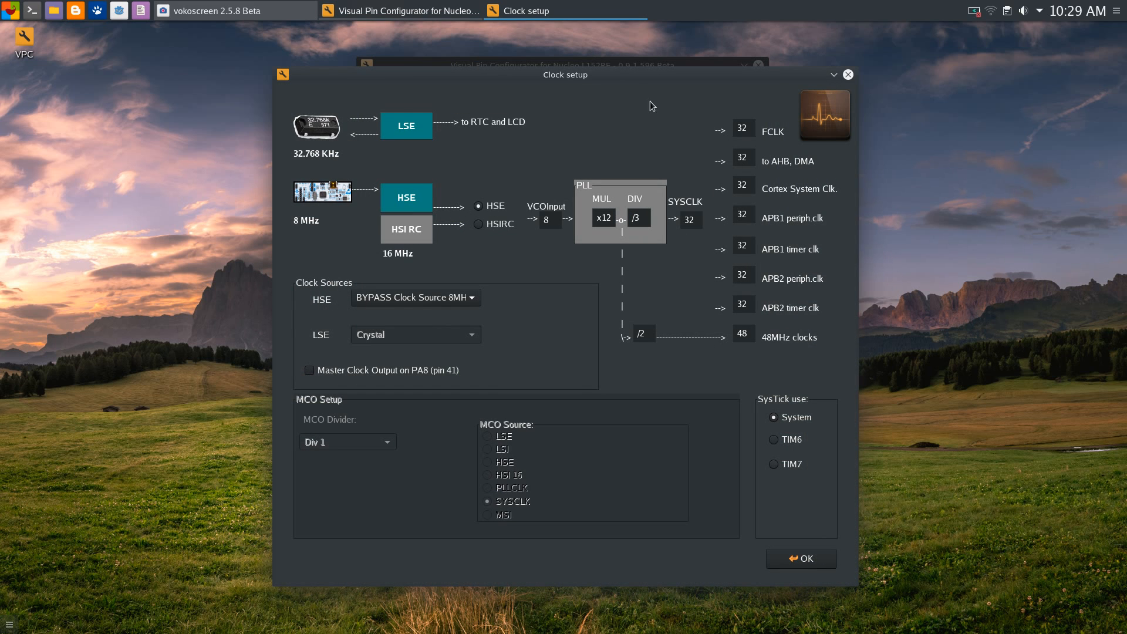
{"action": "left_click_drag", "start_coordinate": [601, 76], "coordinate": [644, 59]}
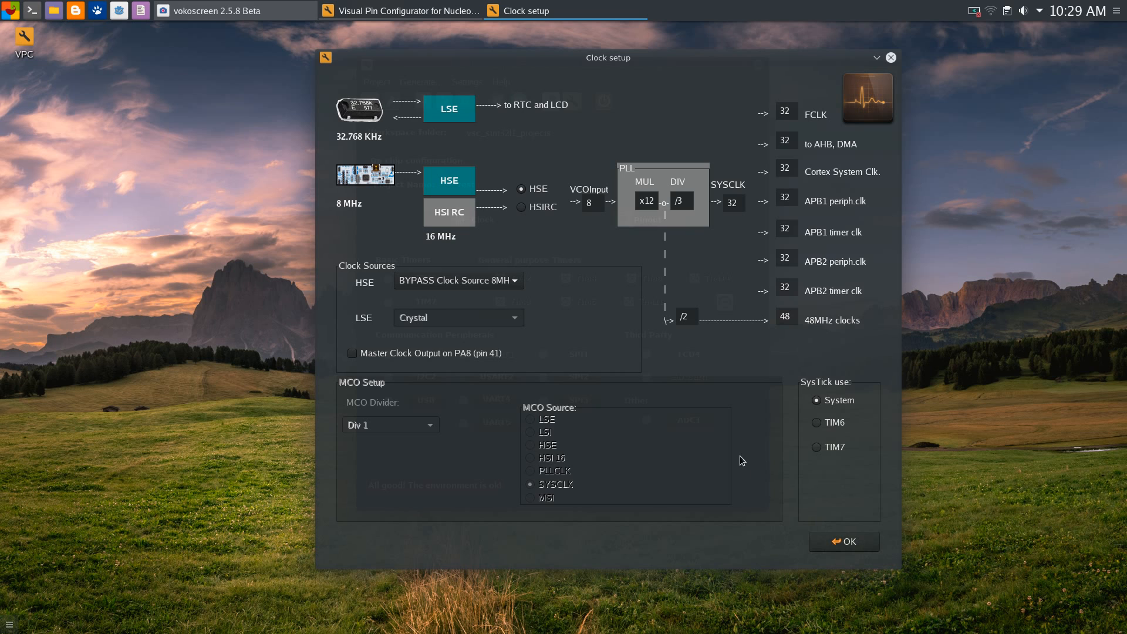
{"action": "left_click_drag", "start_coordinate": [592, 59], "coordinate": [519, 56]}
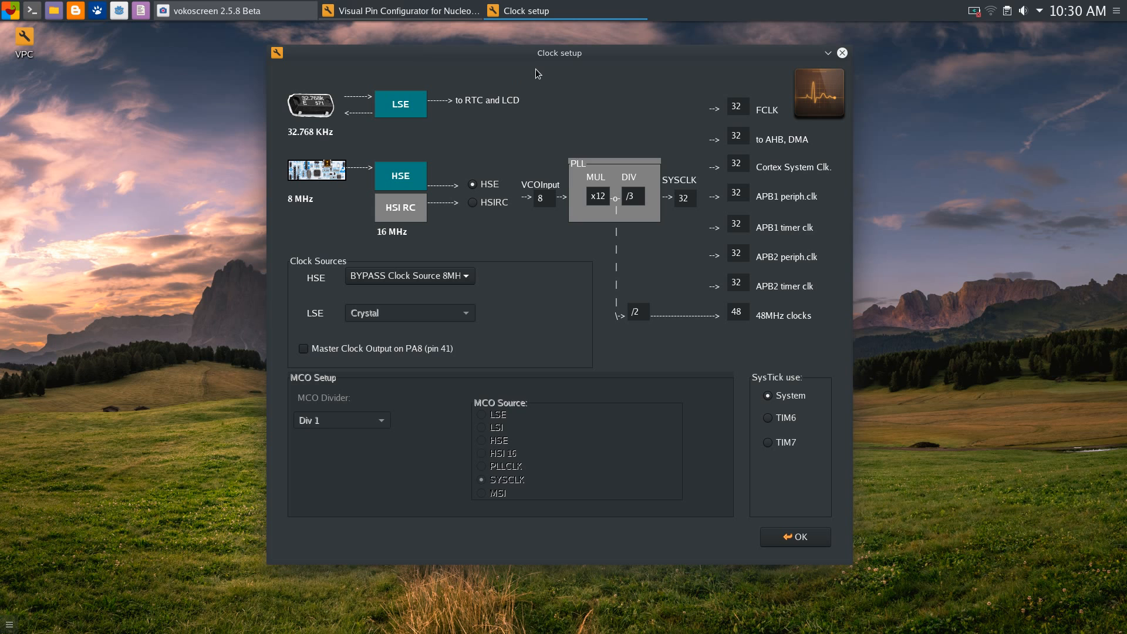
{"action": "left_click_drag", "start_coordinate": [593, 62], "coordinate": [565, 51]}
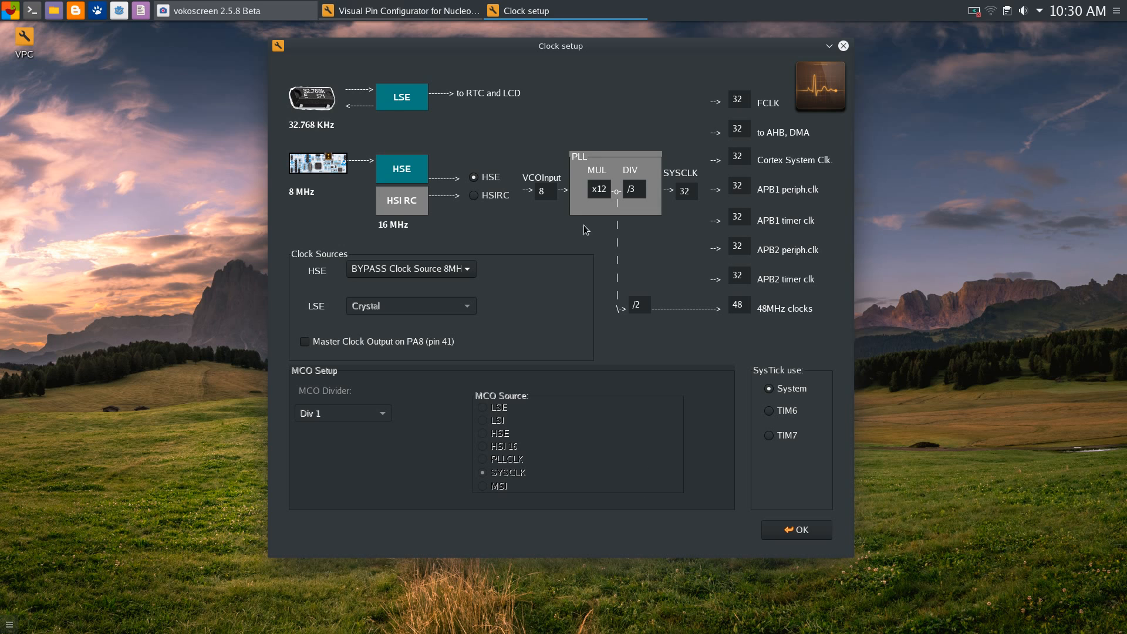
{"action": "left_click_drag", "start_coordinate": [563, 48], "coordinate": [571, 42]}
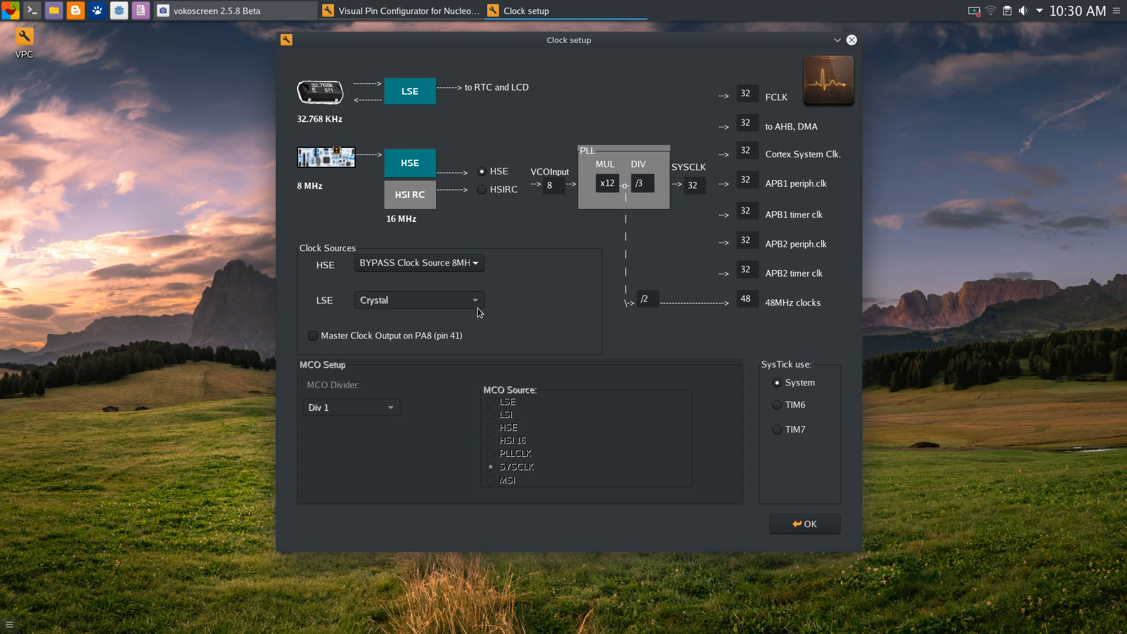
{"action": "left_click_drag", "start_coordinate": [572, 47], "coordinate": [570, 53]}
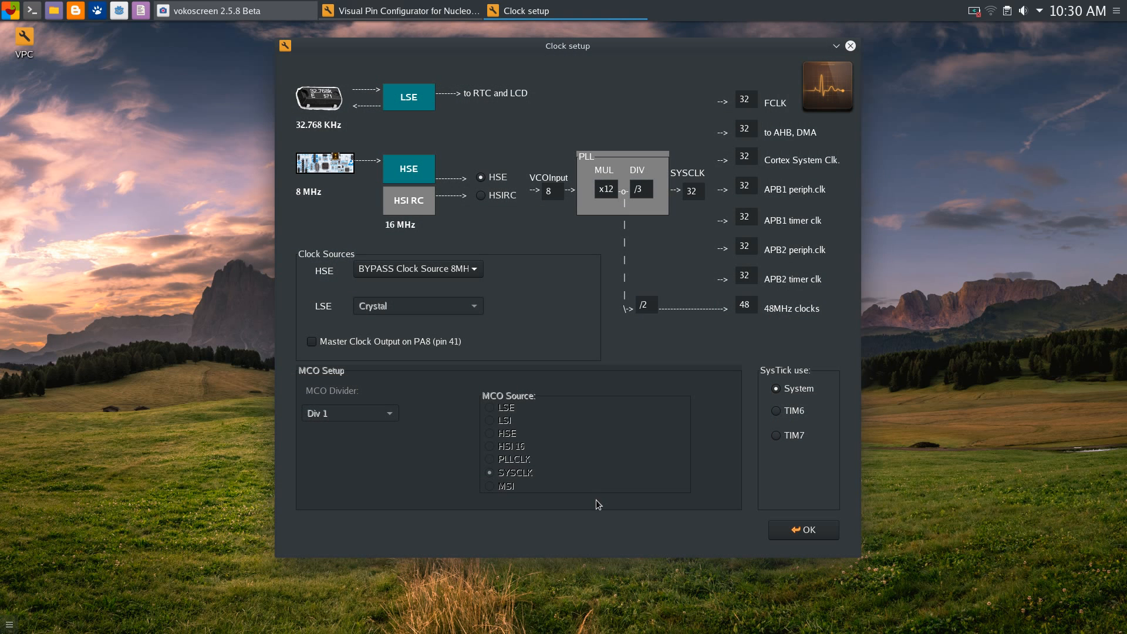
{"action": "left_click_drag", "start_coordinate": [555, 46], "coordinate": [552, 49]}
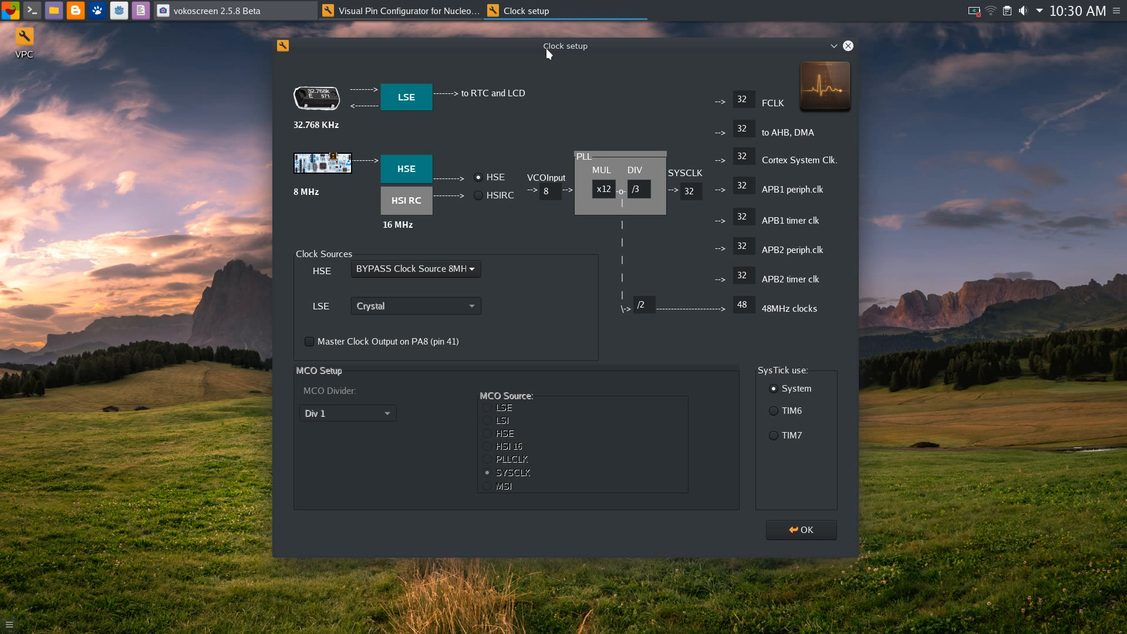
{"action": "left_click_drag", "start_coordinate": [550, 47], "coordinate": [564, 90]}
{"action": "left_click_drag", "start_coordinate": [559, 43], "coordinate": [559, 46]}
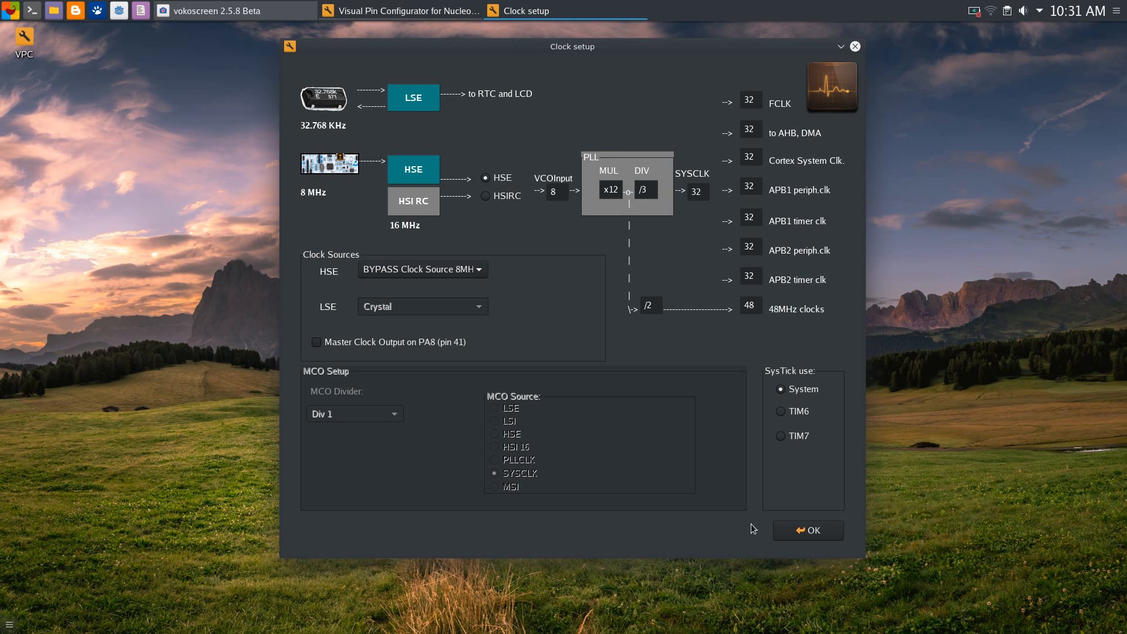
{"action": "left_click", "coordinate": [798, 531]}
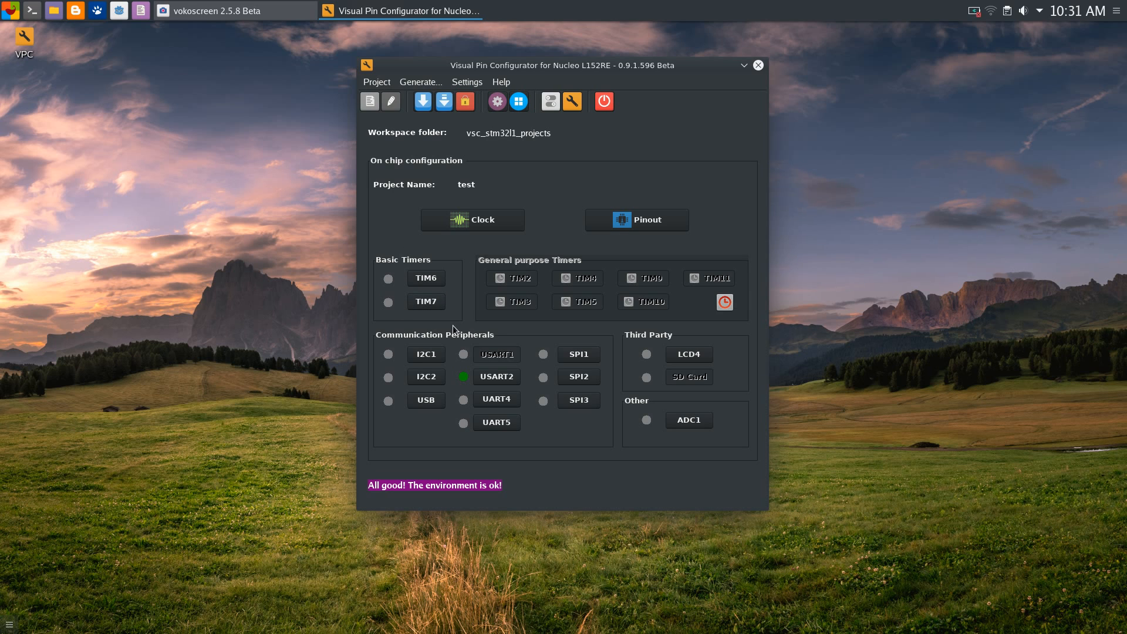
Toggle the TIM6 checkbox on and off, leave TIM6 unchecked, and confirm its setup
{"action": "left_click", "coordinate": [425, 280]}
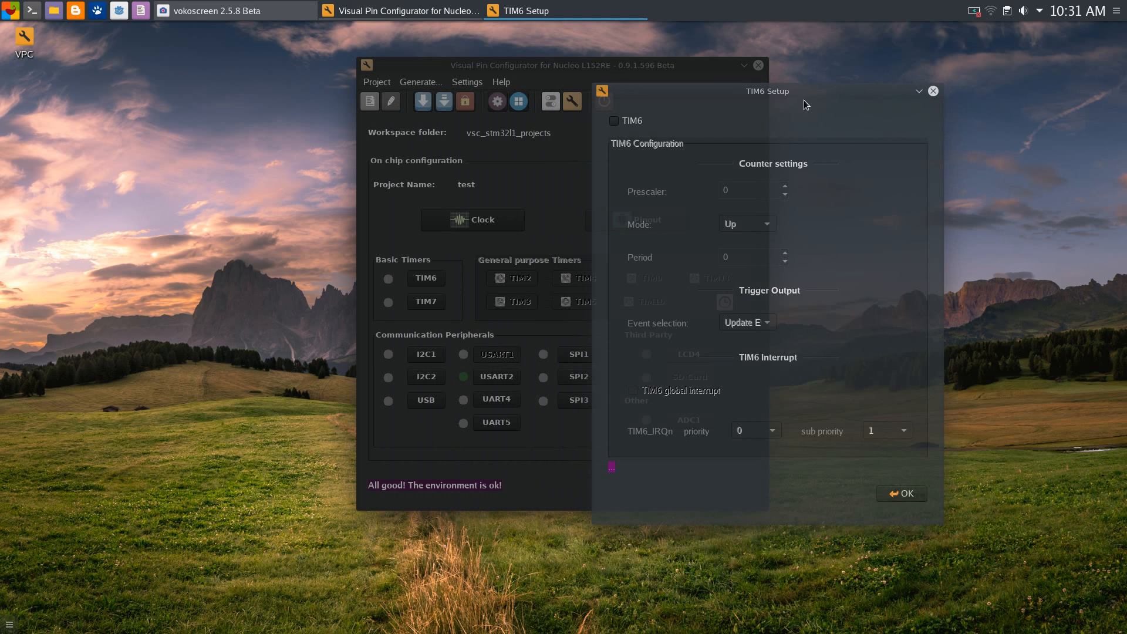
{"action": "left_click", "coordinate": [617, 122]}
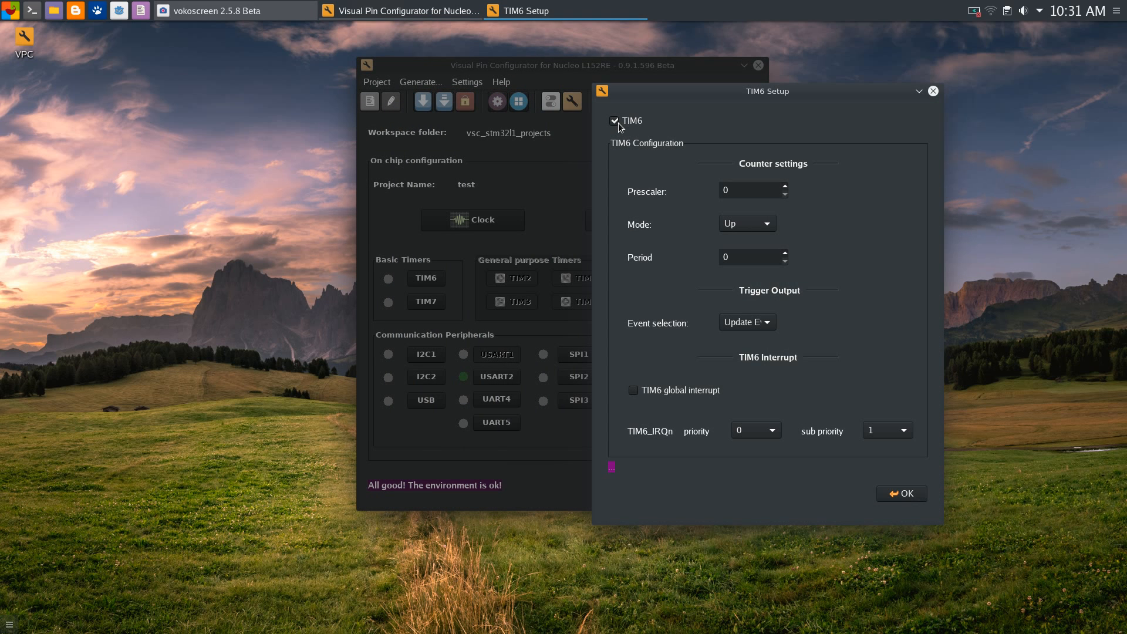
{"action": "left_click_drag", "start_coordinate": [752, 95], "coordinate": [766, 131]}
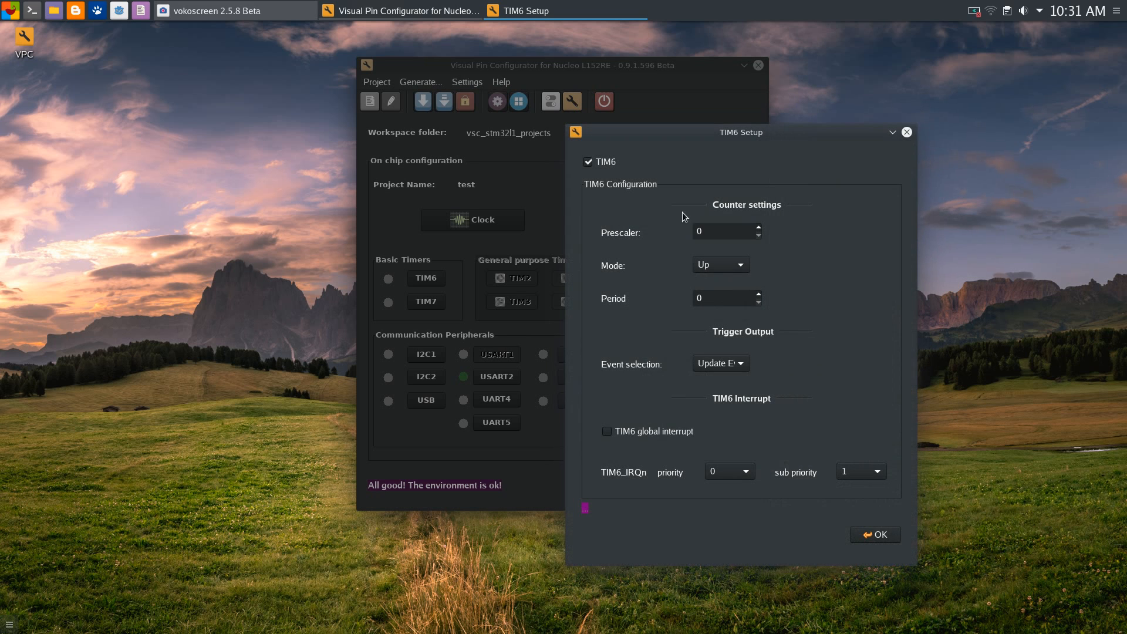
{"action": "left_click", "coordinate": [605, 168]}
{"action": "left_click", "coordinate": [605, 168]}
{"action": "left_click", "coordinate": [588, 162]}
{"action": "left_click", "coordinate": [875, 534]}
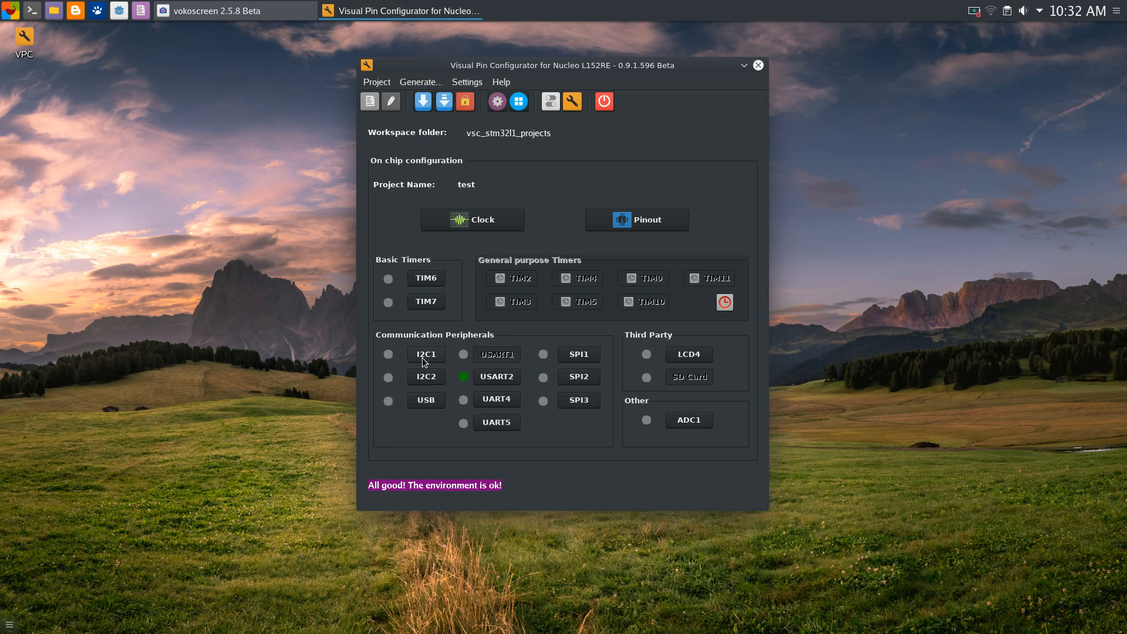
Check USB in the USB settings and confirm
{"action": "left_click", "coordinate": [428, 401]}
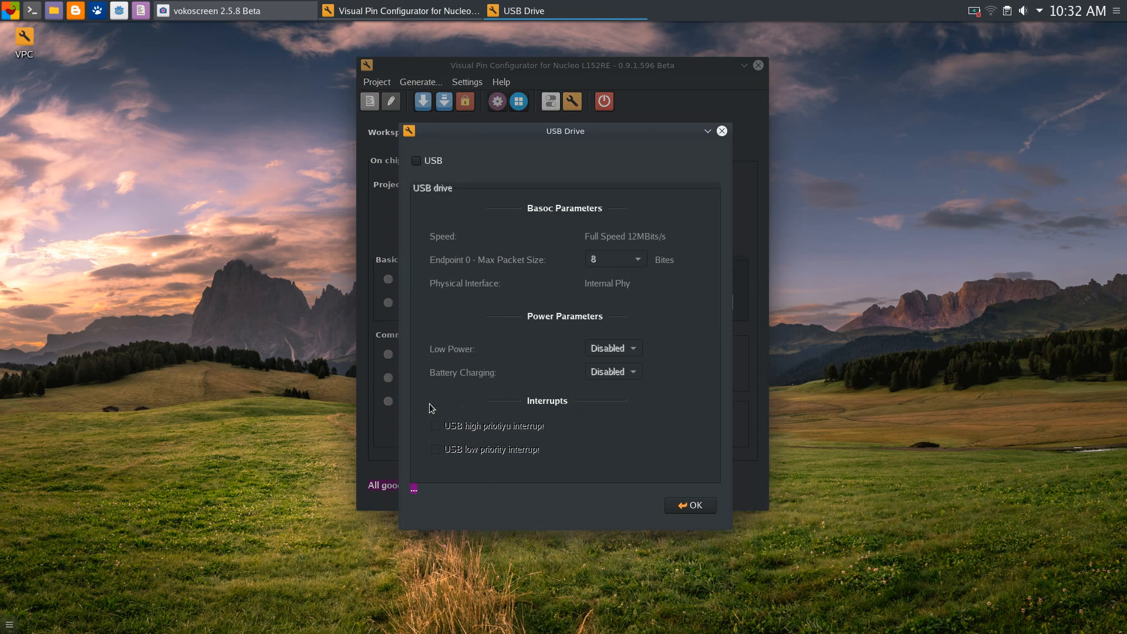
{"action": "left_click_drag", "start_coordinate": [579, 128], "coordinate": [622, 135]}
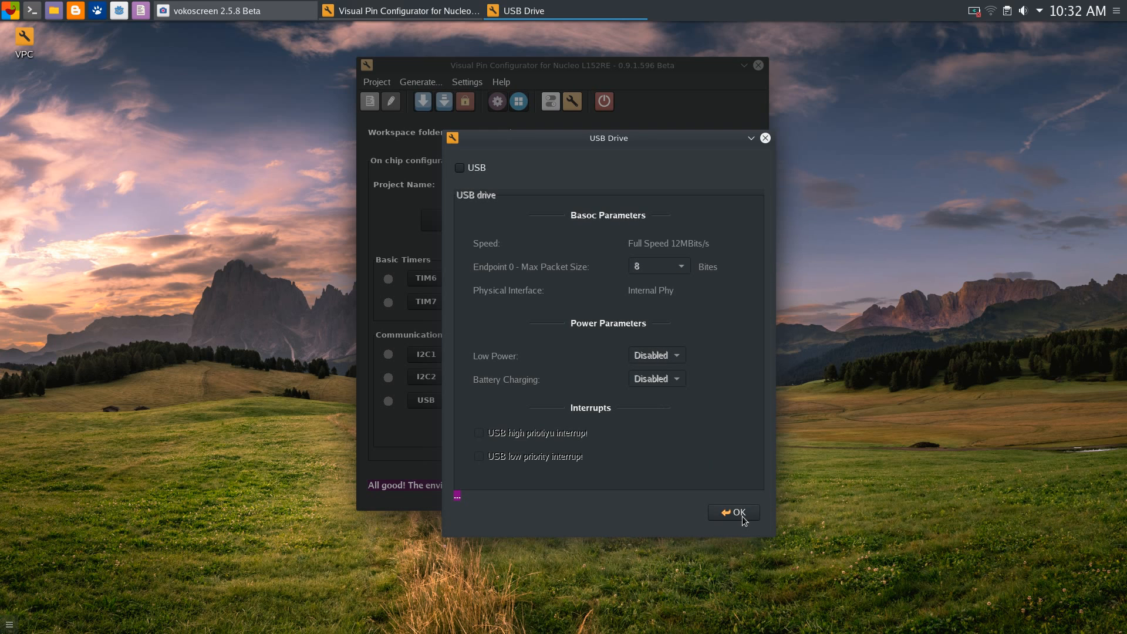
{"action": "left_click", "coordinate": [476, 169]}
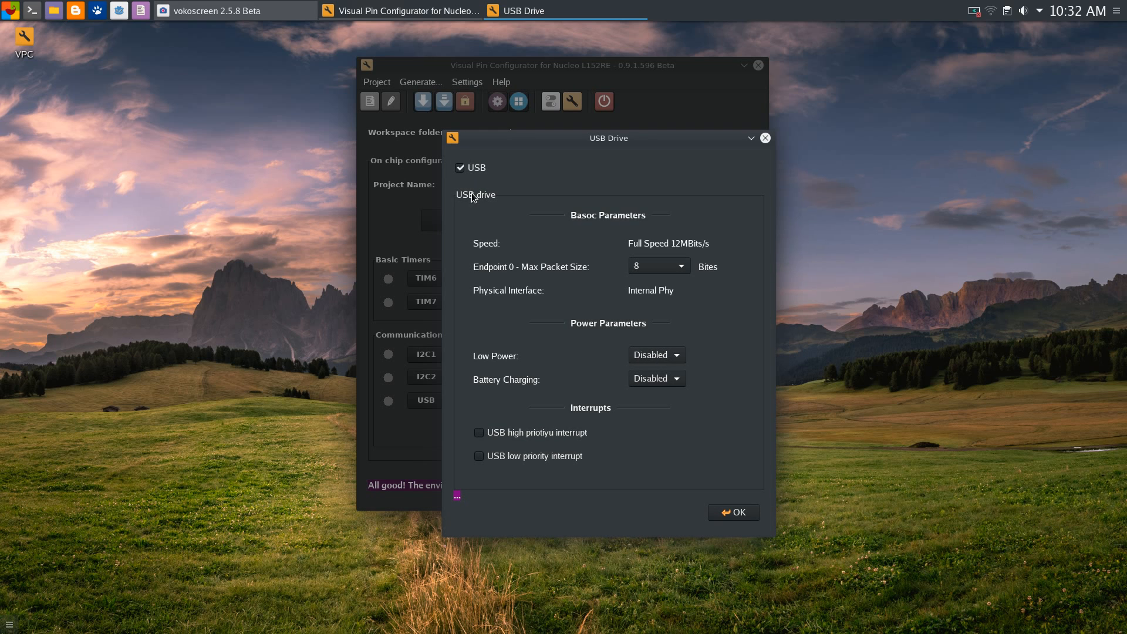
{"action": "left_click", "coordinate": [731, 516]}
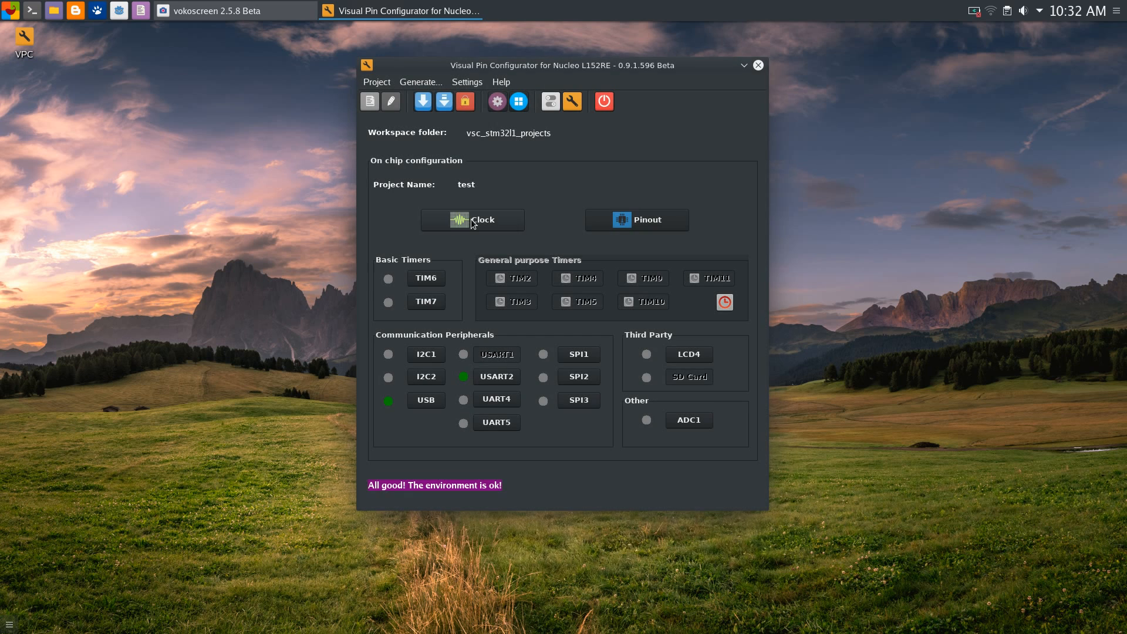
Switch the PLL source to the 16 MHz HSI RC oscillator at x6
{"action": "left_click", "coordinate": [471, 220]}
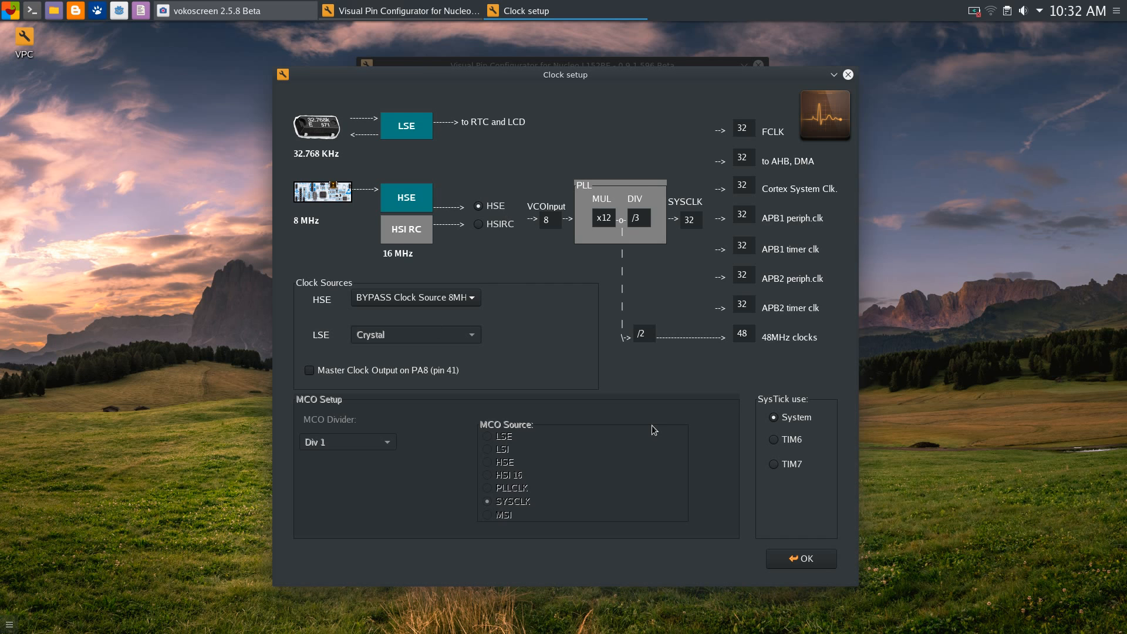
{"action": "left_click", "coordinate": [482, 226]}
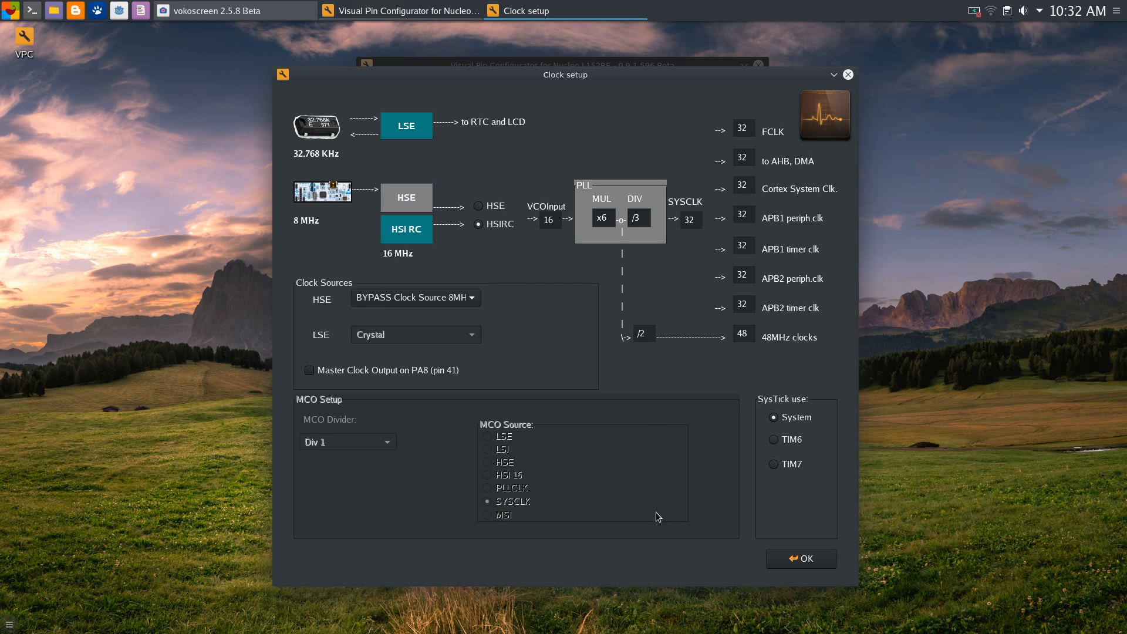
{"action": "left_click", "coordinate": [801, 559]}
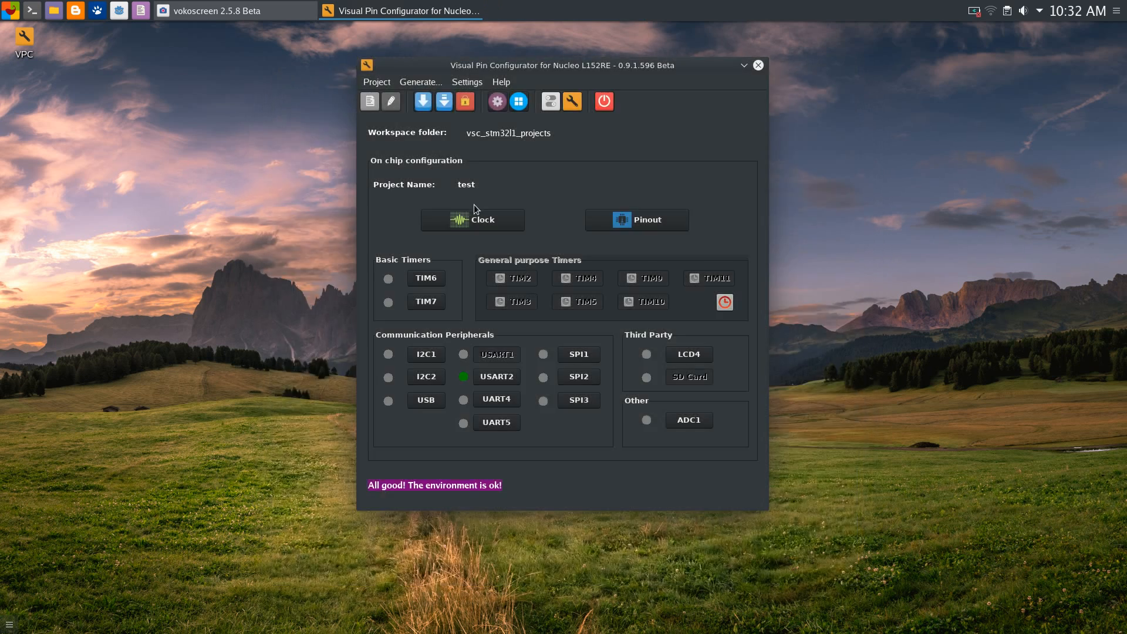
Reopen USB, dismiss the clock warning, then review and close the clock configuration unchanged
{"action": "left_click", "coordinate": [426, 402]}
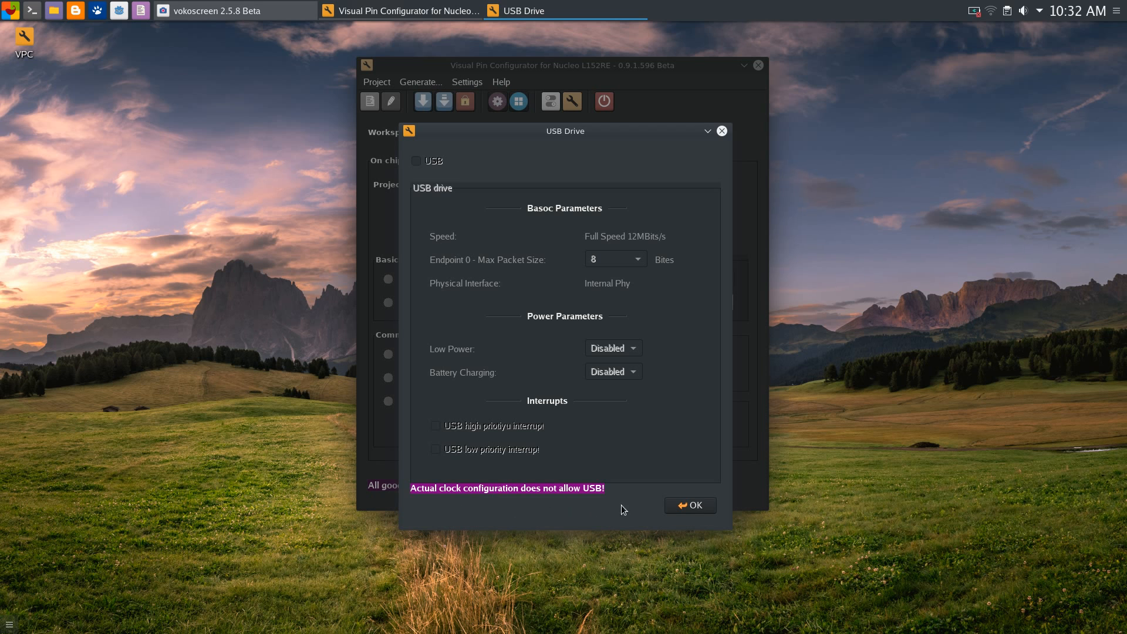
{"action": "left_click", "coordinate": [688, 507]}
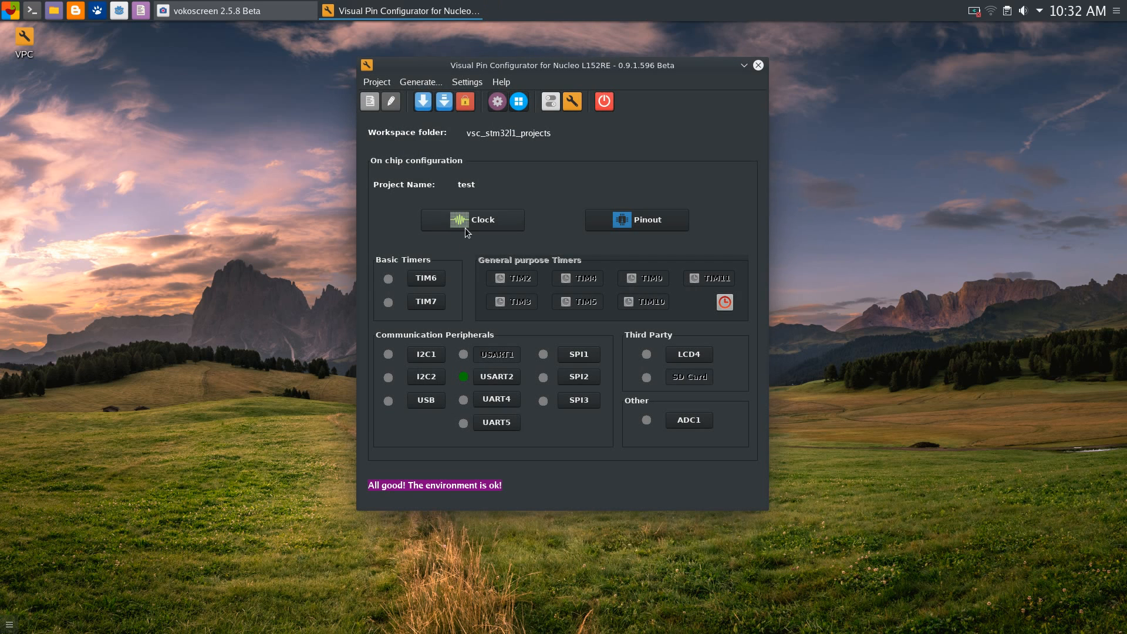
{"action": "left_click", "coordinate": [471, 224]}
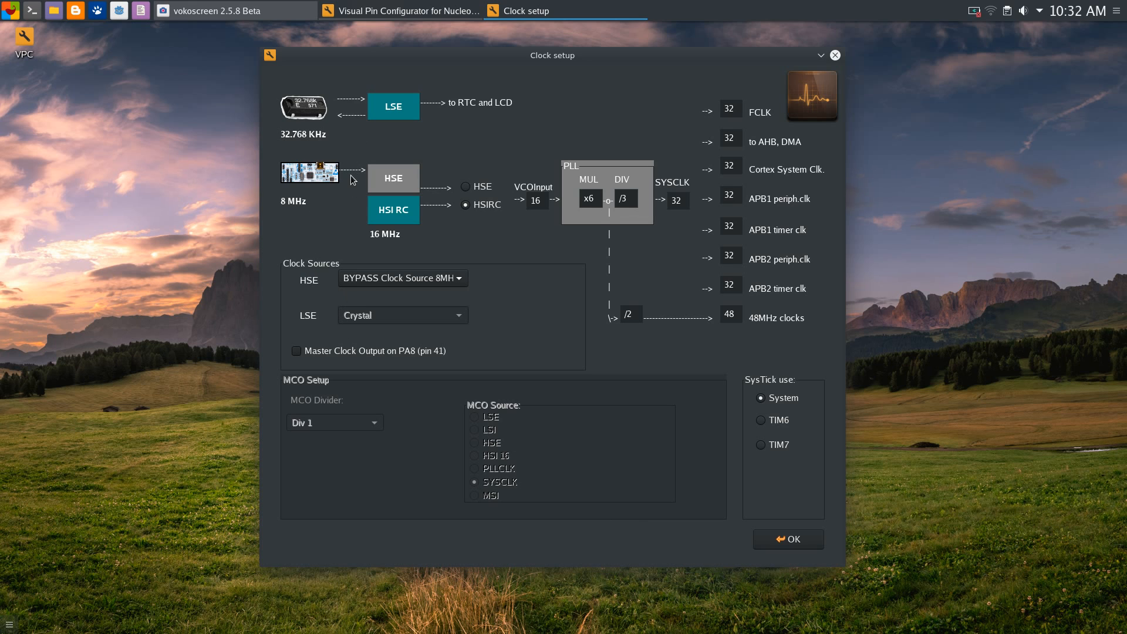
{"action": "mouse_move", "coordinate": [558, 65]}
{"action": "left_mouse_down"}
{"action": "mouse_move", "coordinate": [545, 47]}
{"action": "mouse_move", "coordinate": [555, 42]}
{"action": "mouse_move", "coordinate": [554, 54]}
{"action": "left_mouse_up"}
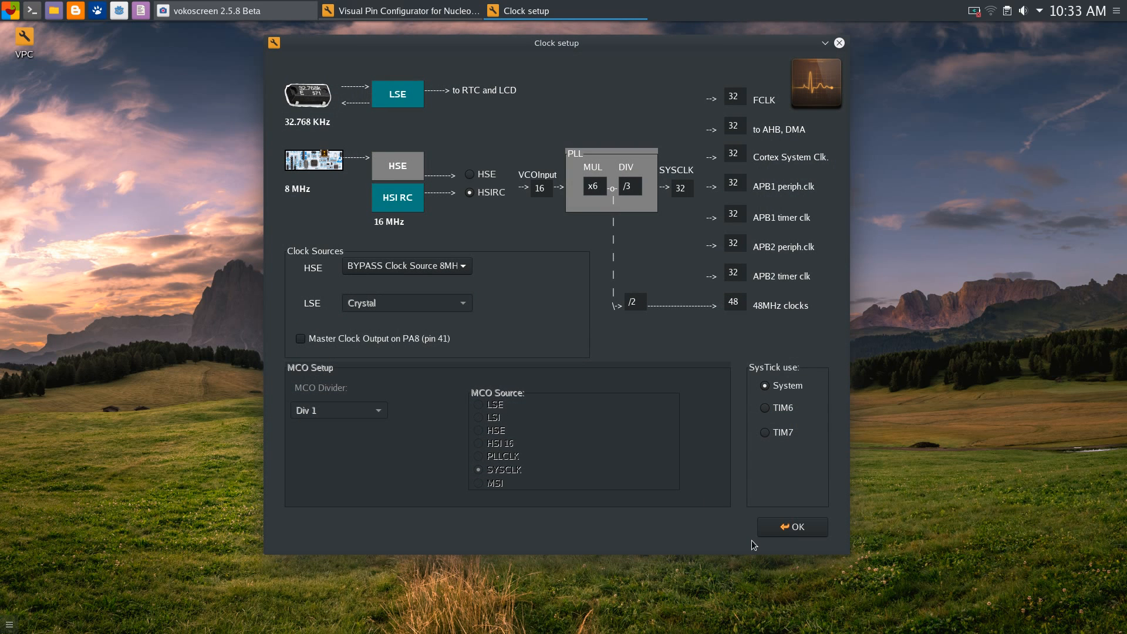
{"action": "left_click", "coordinate": [792, 526]}
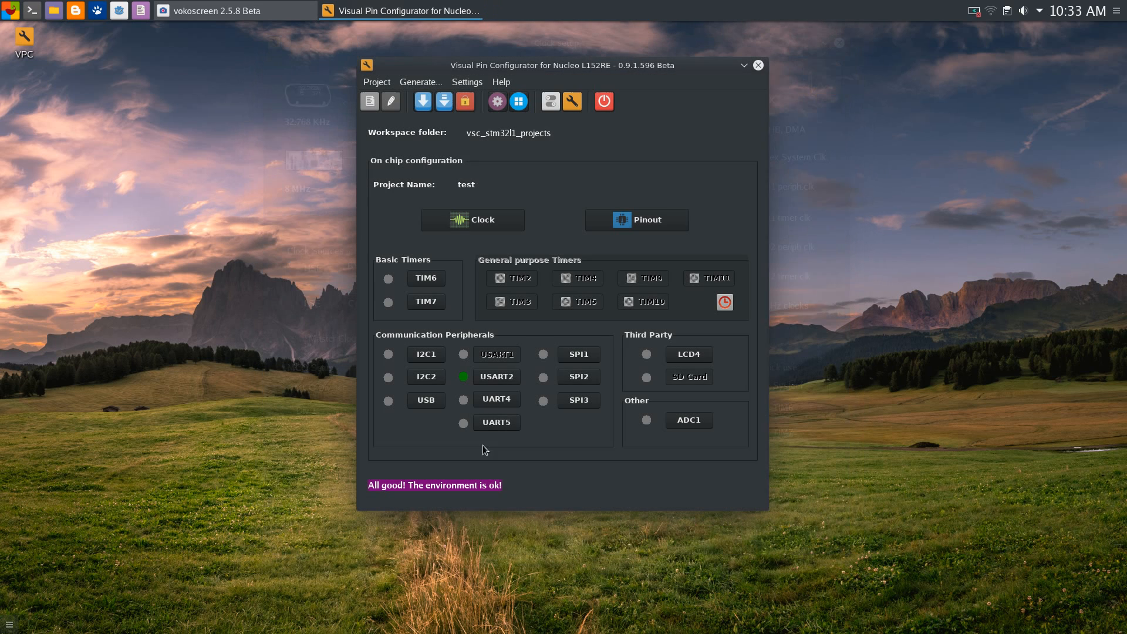
{"action": "left_click", "coordinate": [507, 383]}
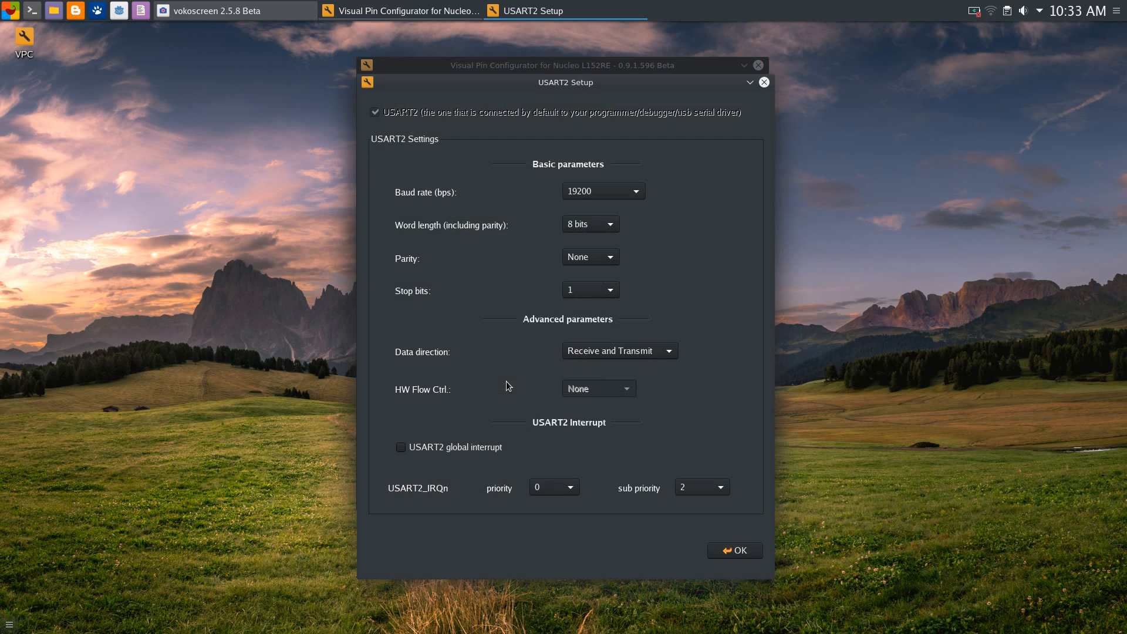
{"action": "left_click_drag", "start_coordinate": [519, 82], "coordinate": [588, 68]}
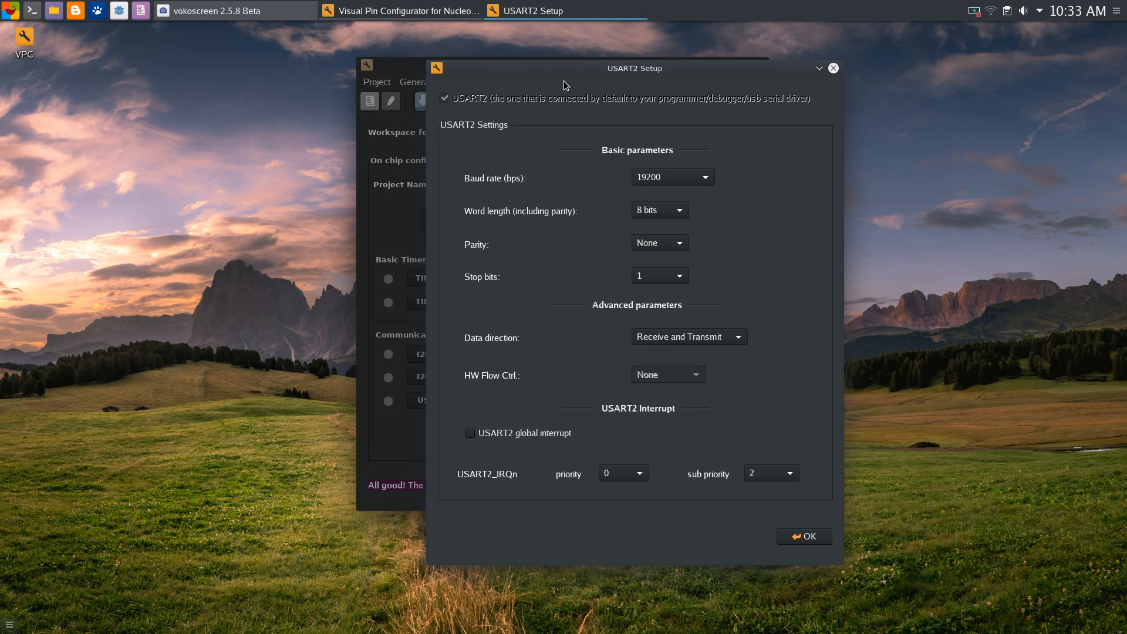
{"action": "left_click_drag", "start_coordinate": [590, 72], "coordinate": [616, 52]}
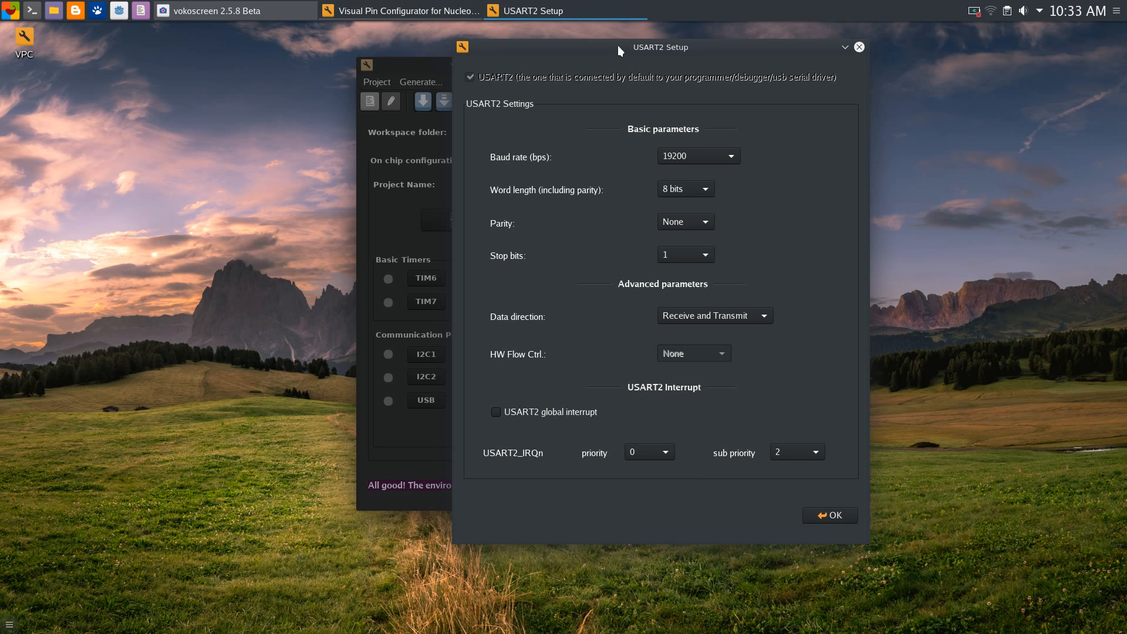
{"action": "left_click_drag", "start_coordinate": [618, 45], "coordinate": [622, 40]}
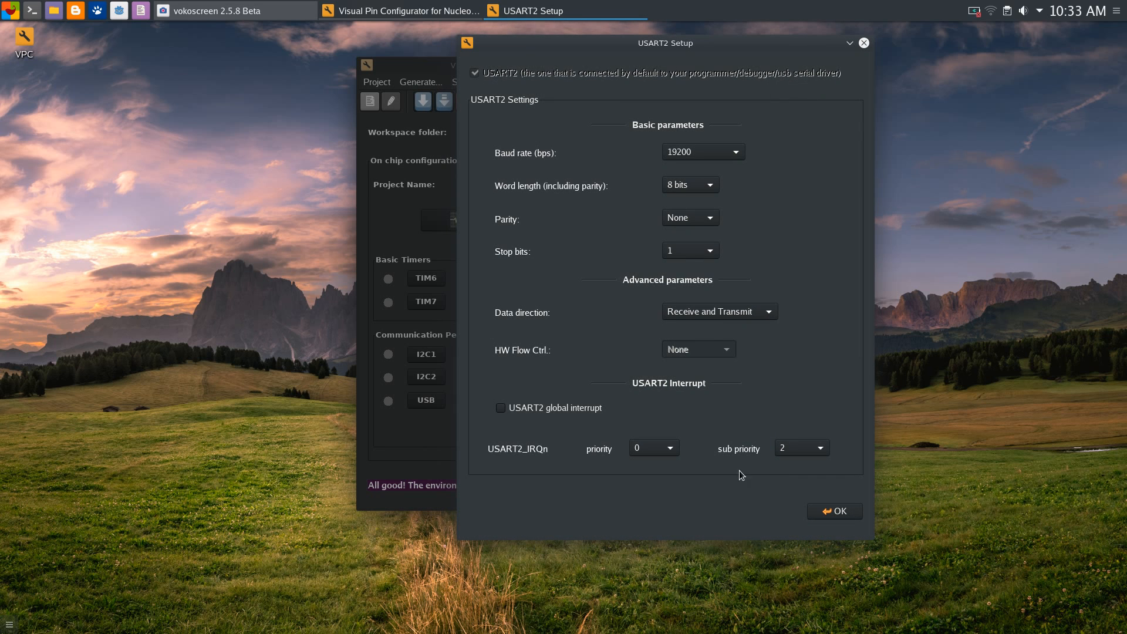
{"action": "left_click_drag", "start_coordinate": [639, 45], "coordinate": [644, 42]}
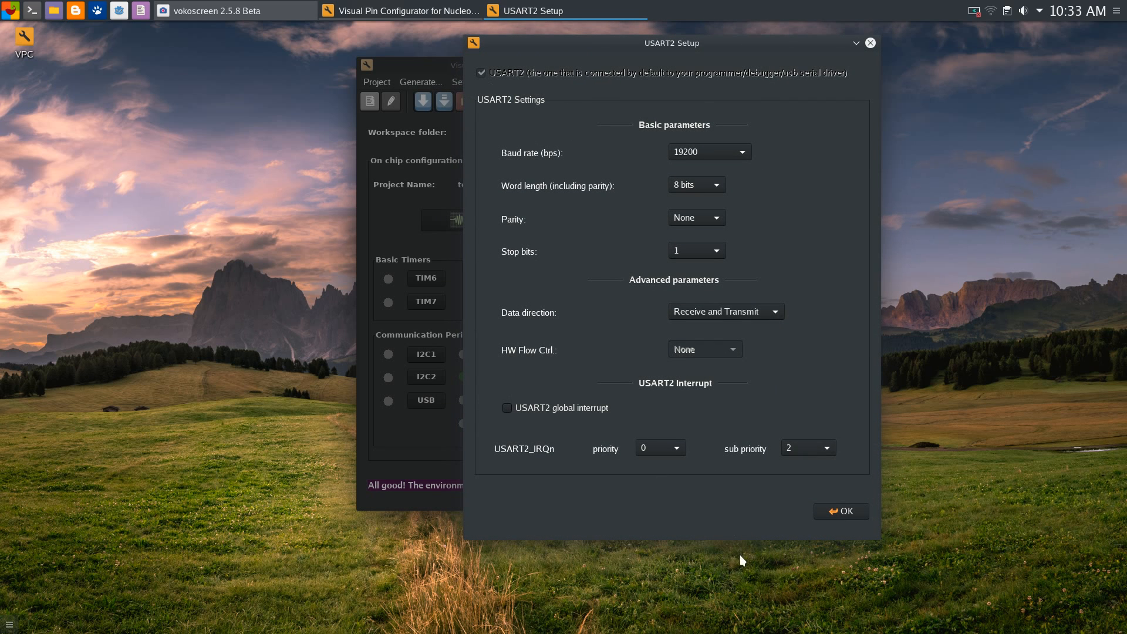
{"action": "left_click_drag", "start_coordinate": [648, 42], "coordinate": [650, 37]}
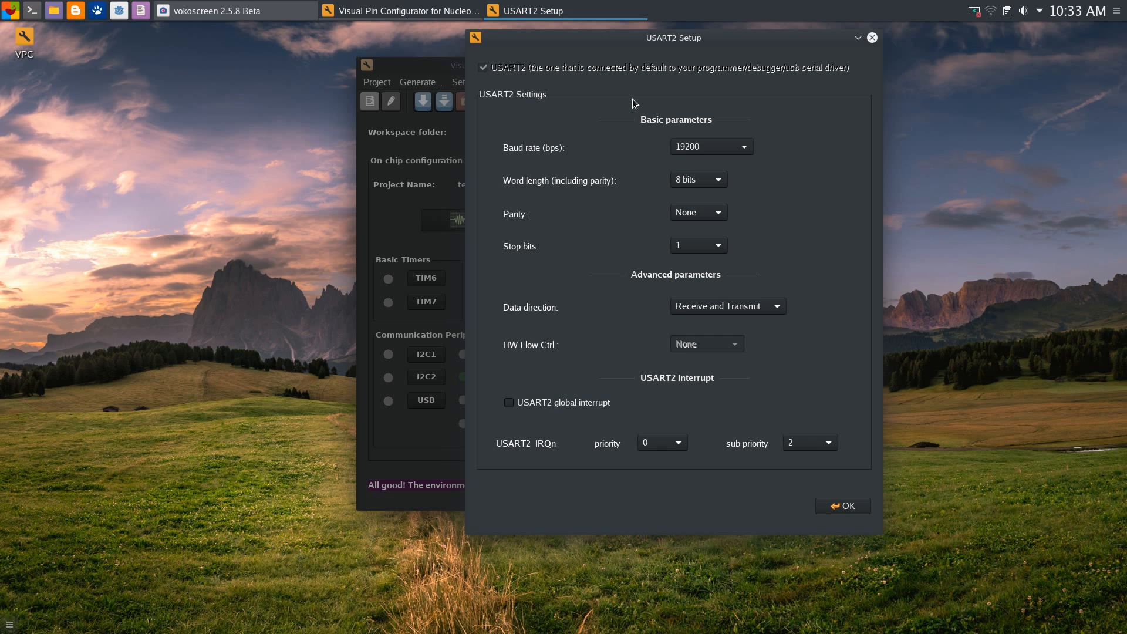
{"action": "left_click_drag", "start_coordinate": [718, 47], "coordinate": [645, 43]}
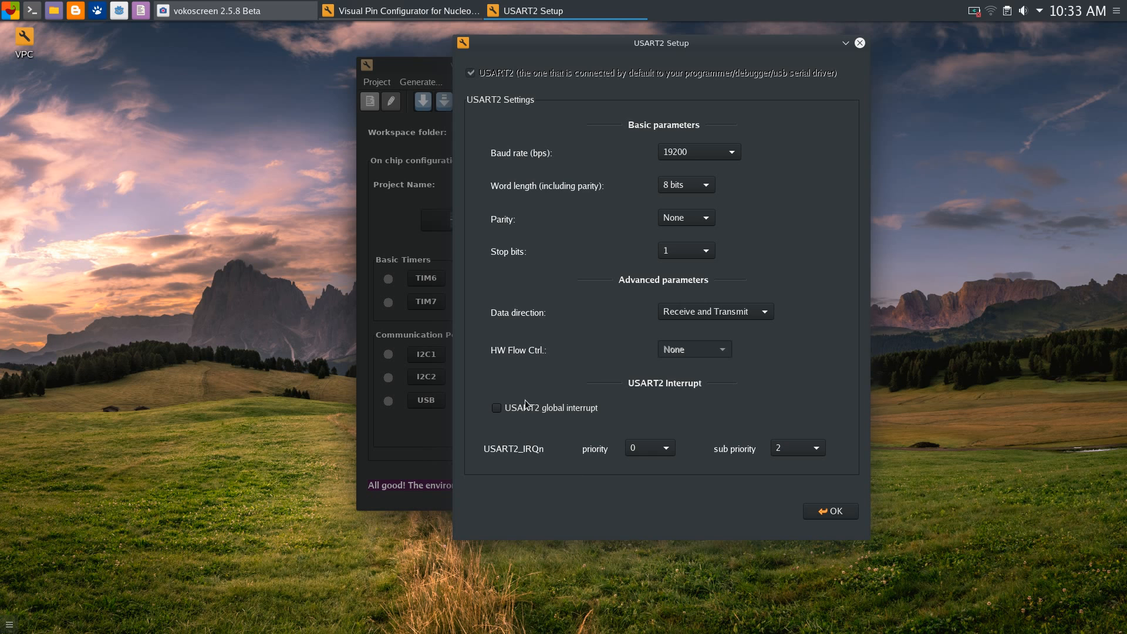
{"action": "left_click", "coordinate": [828, 513]}
{"action": "left_click_drag", "start_coordinate": [554, 73], "coordinate": [558, 72]}
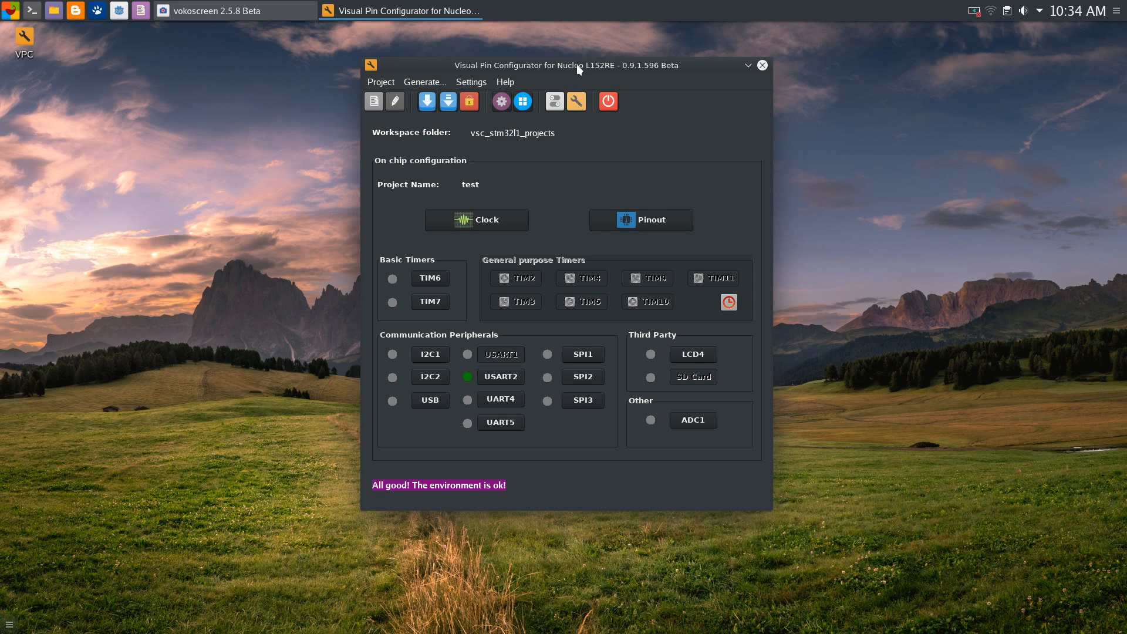
{"action": "left_click_drag", "start_coordinate": [577, 65], "coordinate": [577, 57]}
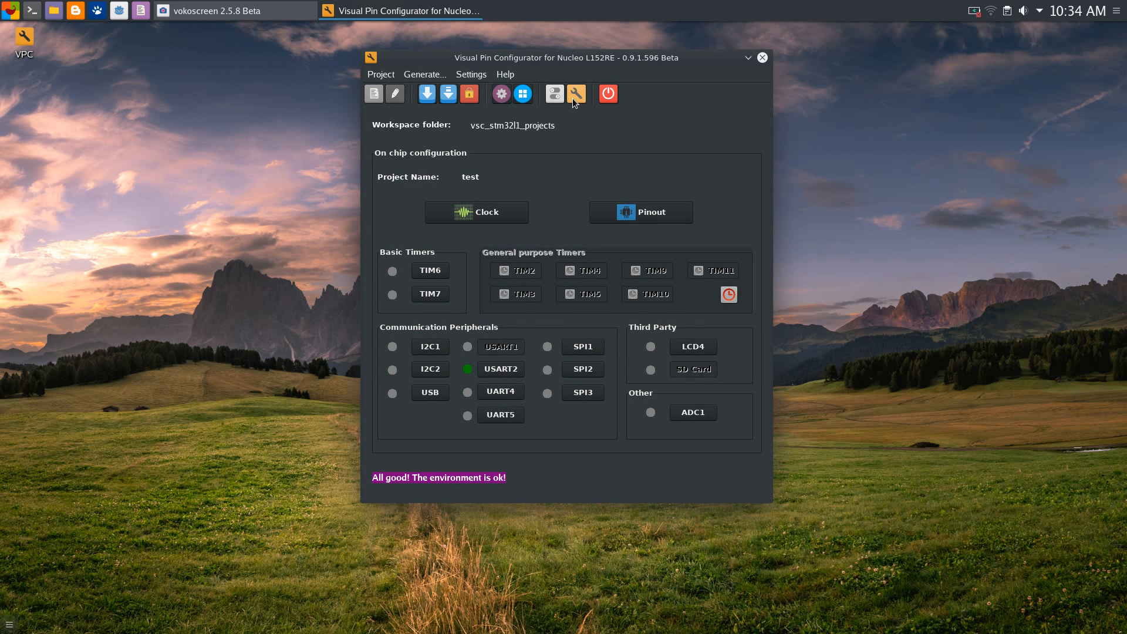
Open the project settings and keep NVIC Priority Group 0
{"action": "left_click", "coordinate": [574, 95]}
{"action": "left_click_drag", "start_coordinate": [605, 66], "coordinate": [669, 44]}
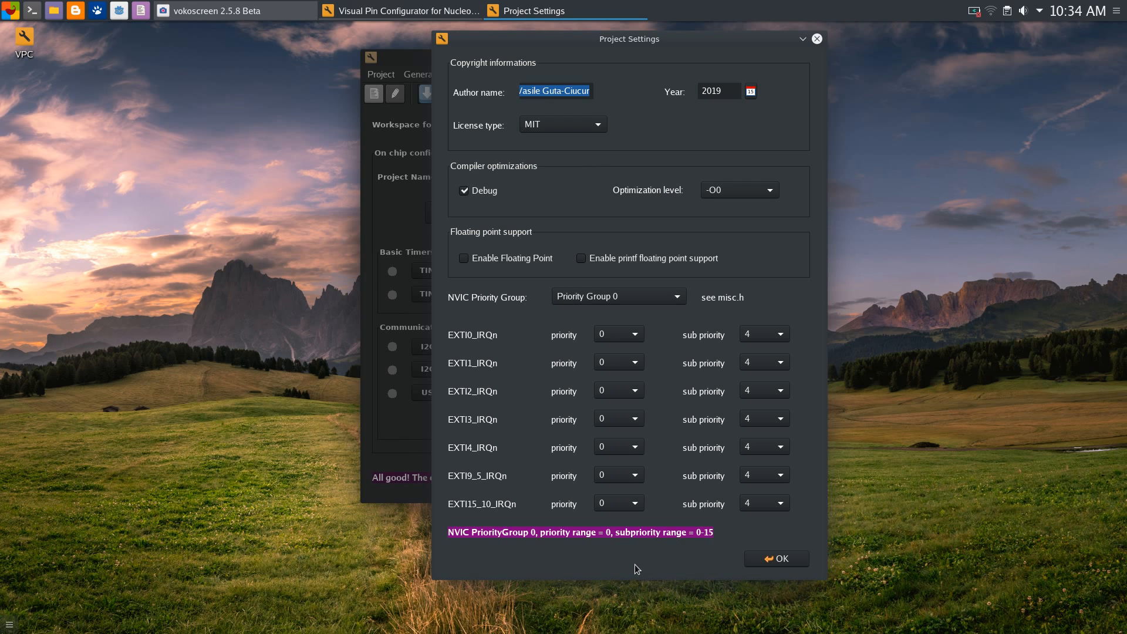
{"action": "left_click", "coordinate": [656, 299]}
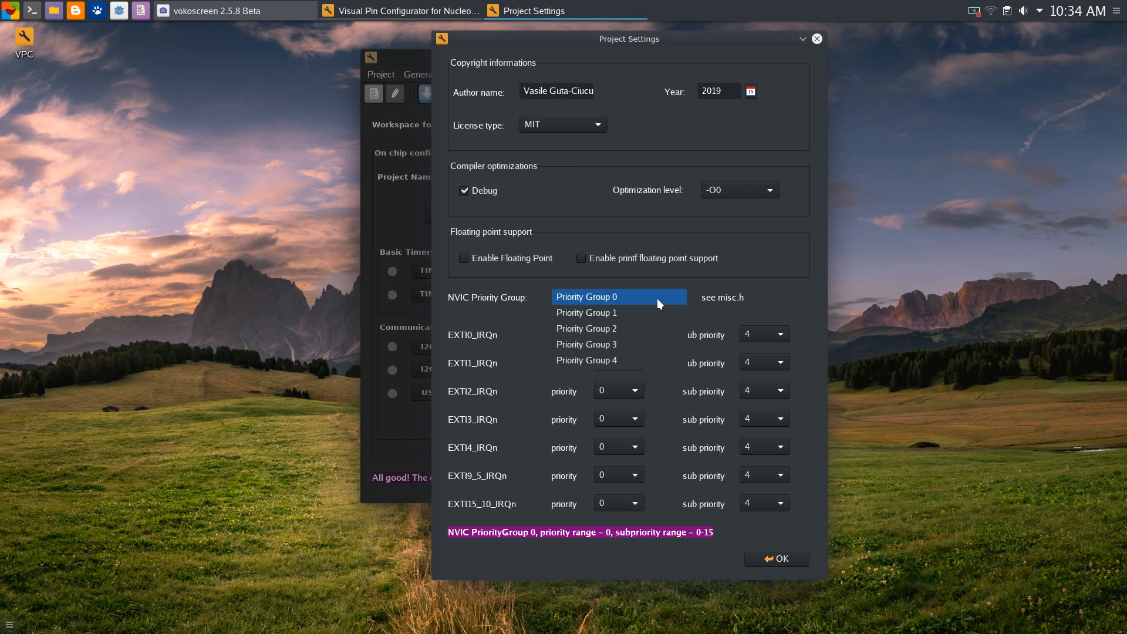
{"action": "left_click", "coordinate": [657, 298]}
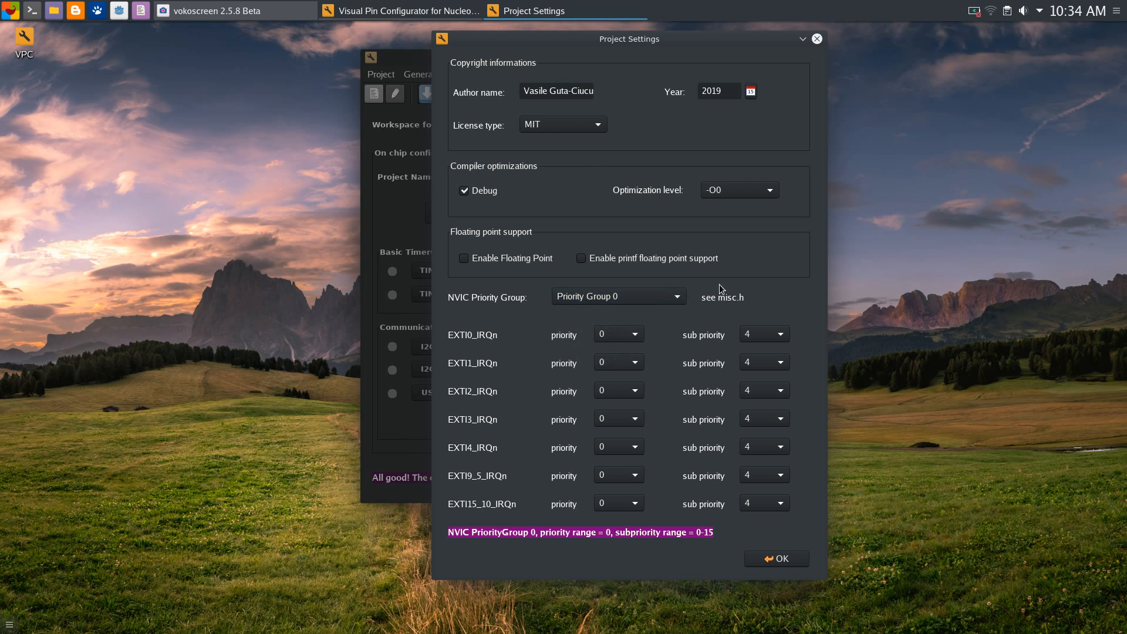
{"action": "left_click", "coordinate": [656, 296]}
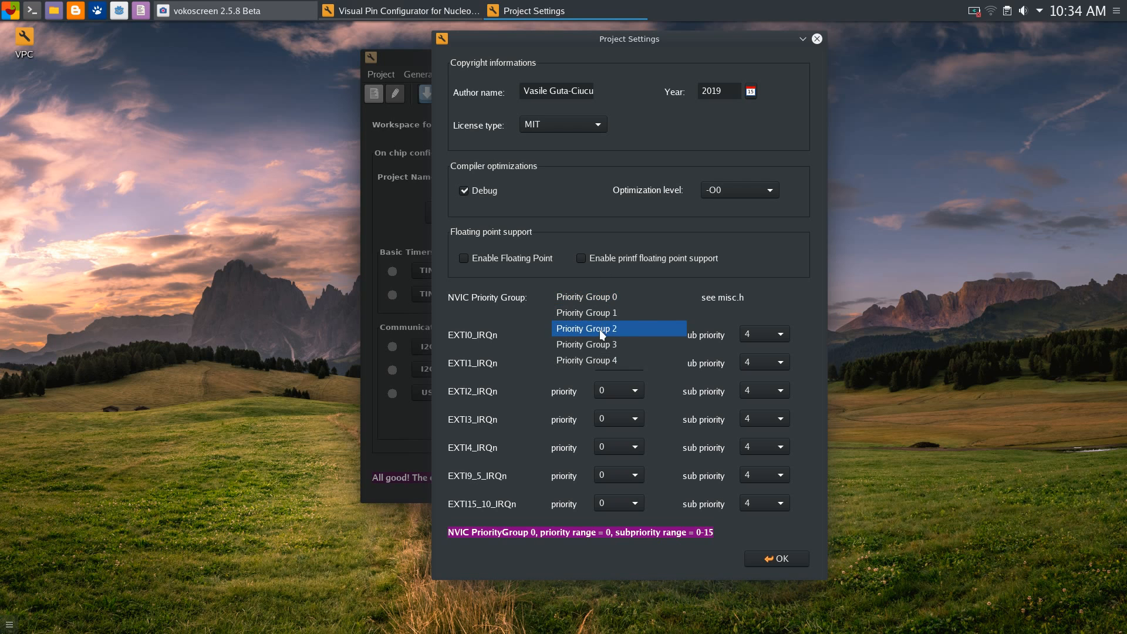
{"action": "left_click", "coordinate": [747, 273]}
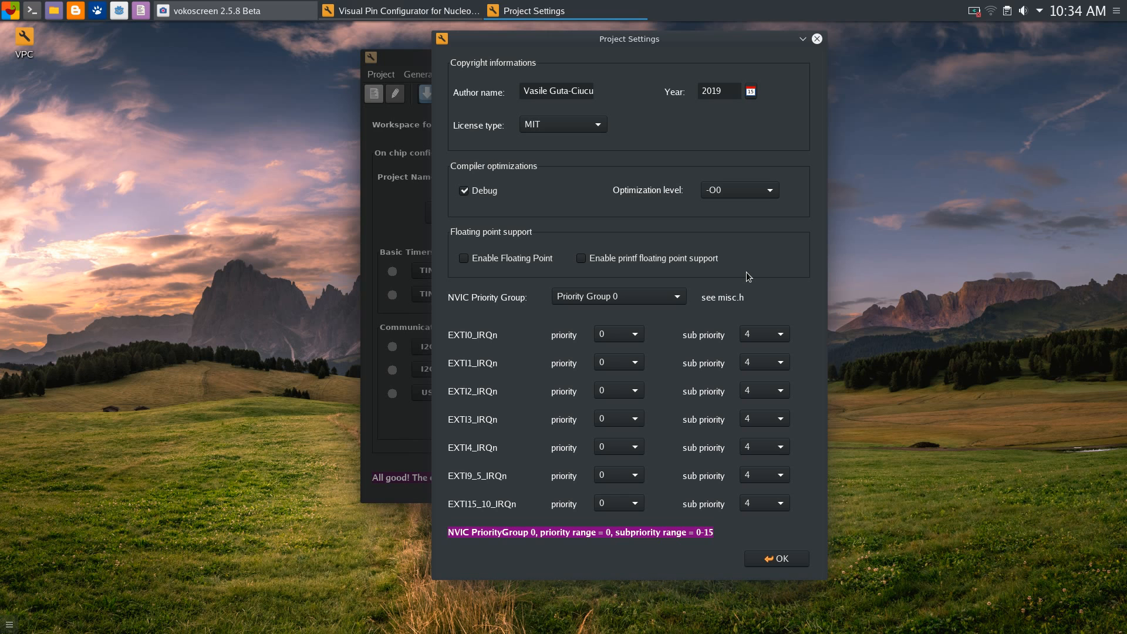
{"action": "left_click_drag", "start_coordinate": [604, 39], "coordinate": [623, 36]}
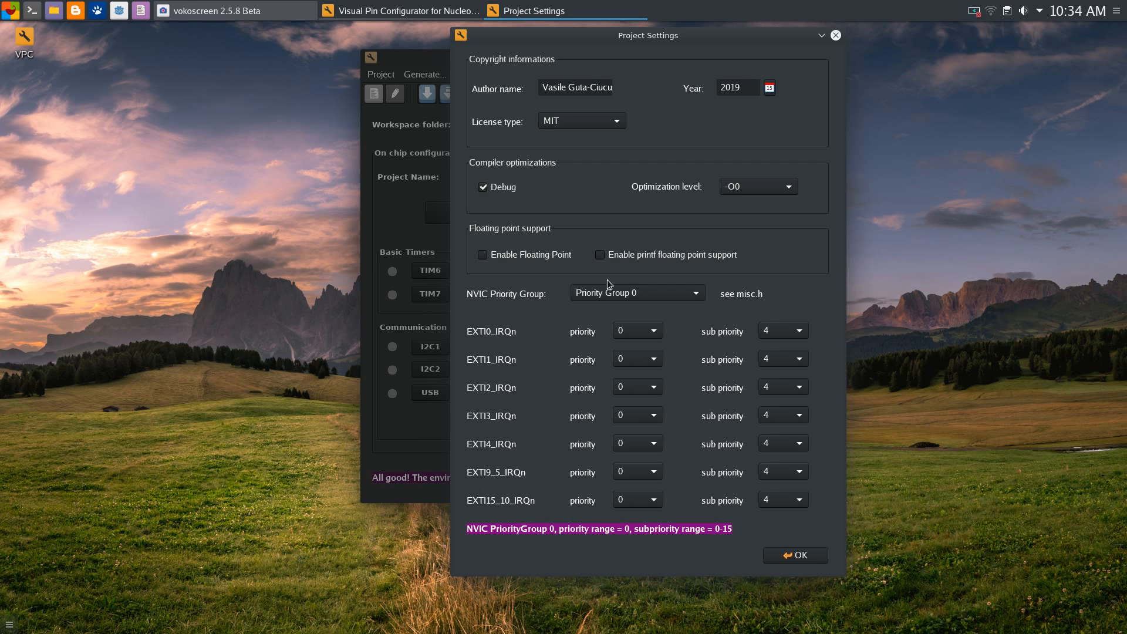
{"action": "left_click", "coordinate": [624, 294]}
{"action": "left_click", "coordinate": [565, 265]}
{"action": "left_click_drag", "start_coordinate": [621, 39], "coordinate": [646, 38]}
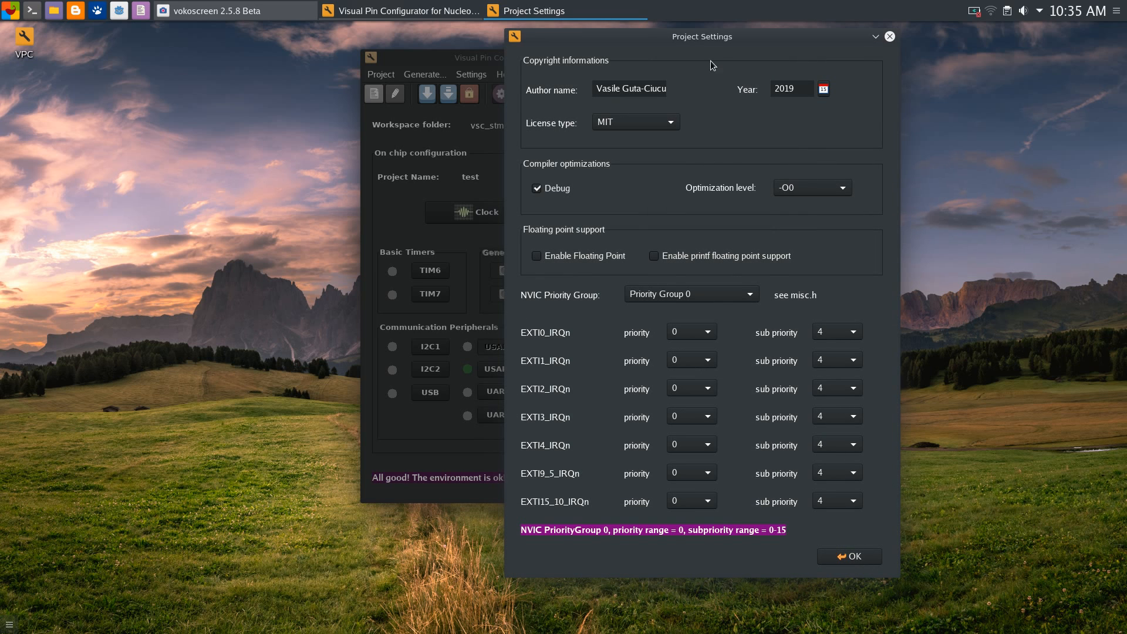
{"action": "left_click_drag", "start_coordinate": [693, 35], "coordinate": [662, 35]}
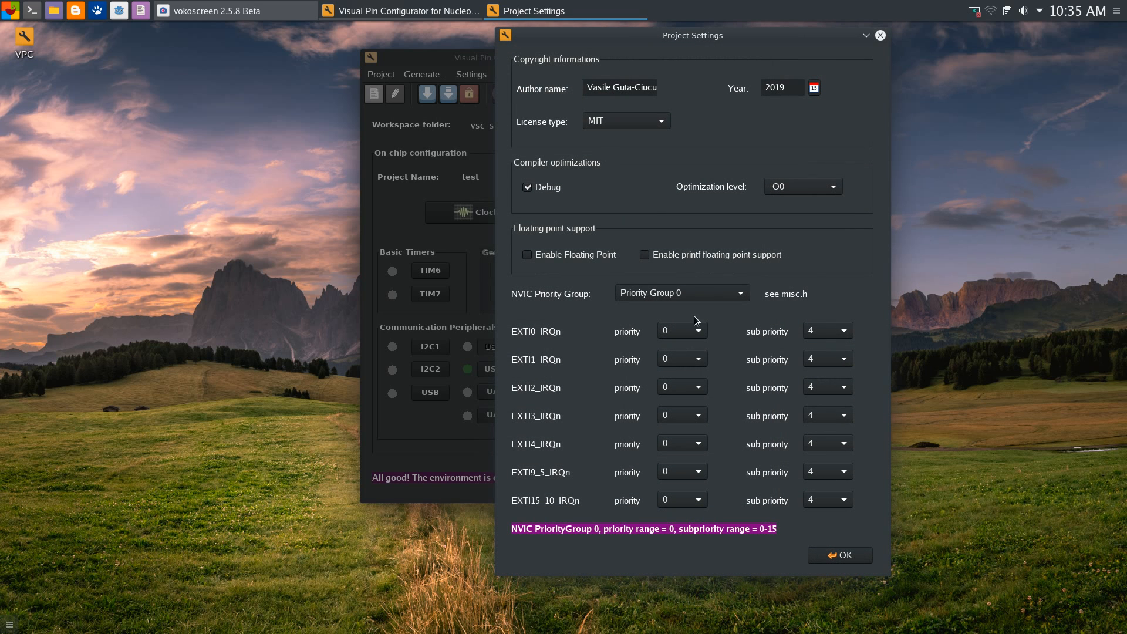
{"action": "mouse_move", "coordinate": [633, 34]}
{"action": "left_mouse_down"}
{"action": "mouse_move", "coordinate": [652, 36]}
{"action": "mouse_move", "coordinate": [632, 39]}
{"action": "left_mouse_up"}
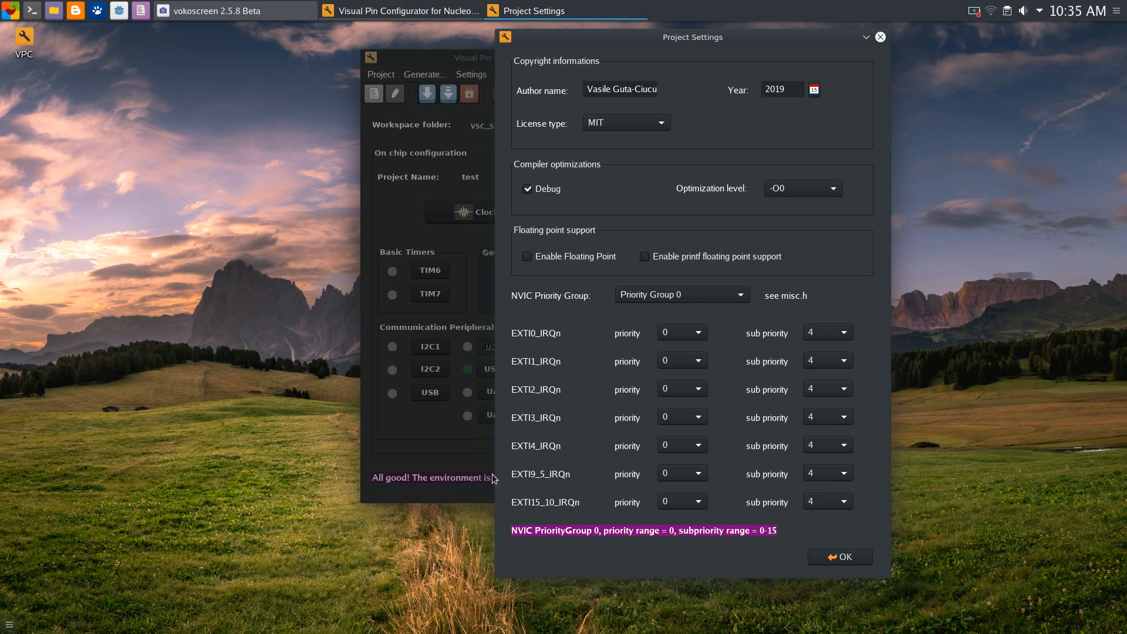
{"action": "left_click_drag", "start_coordinate": [728, 37], "coordinate": [637, 39]}
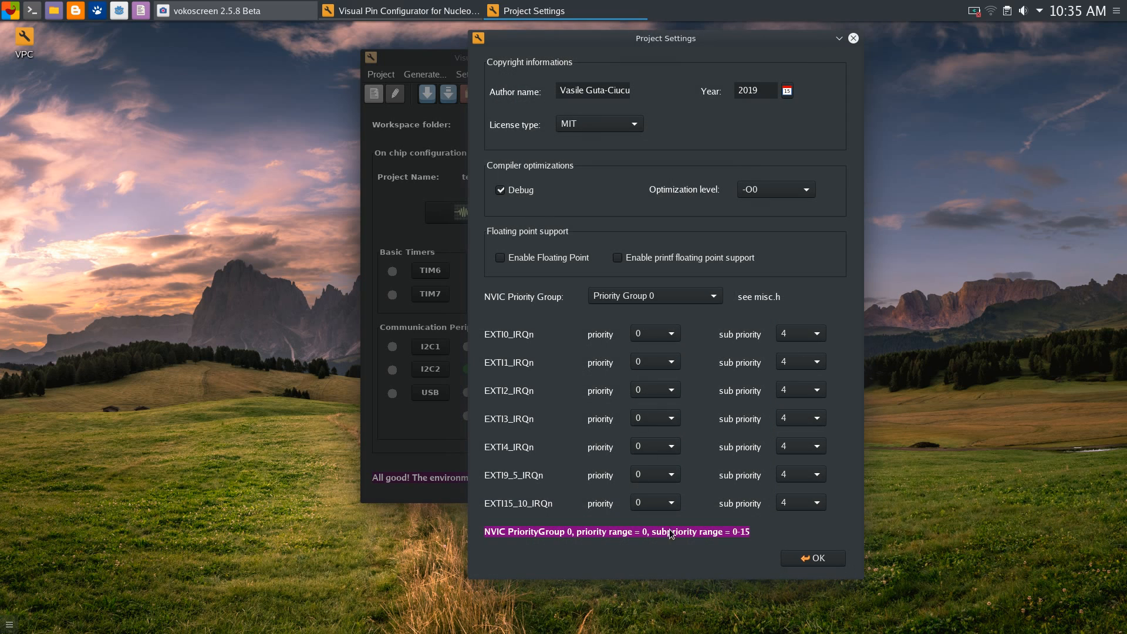
{"action": "left_click", "coordinate": [667, 301]}
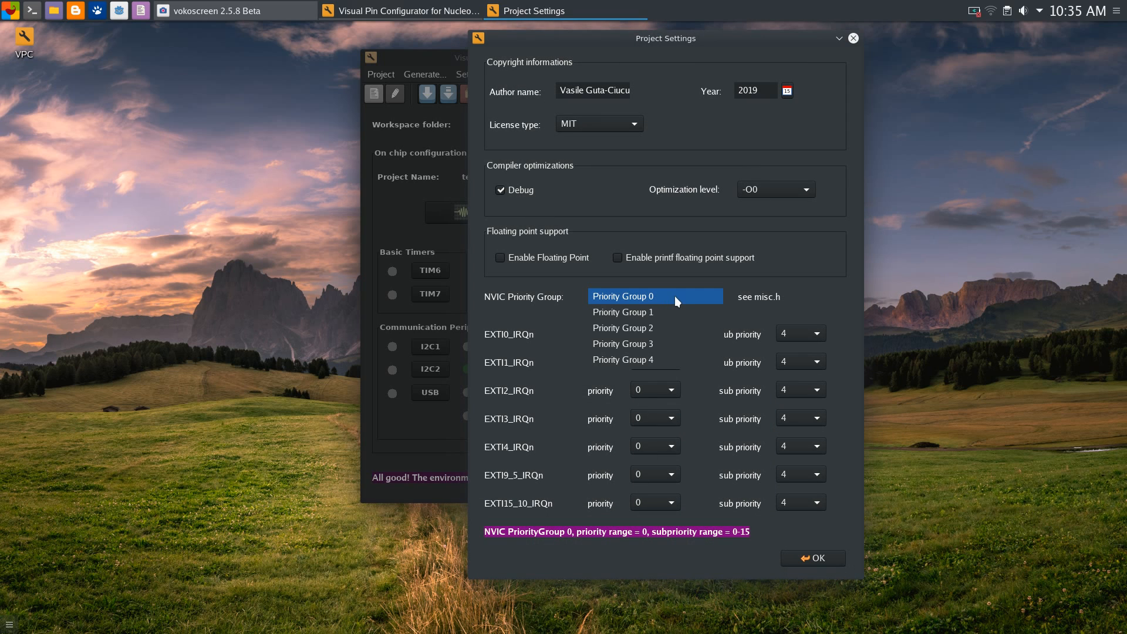
{"action": "left_click", "coordinate": [805, 280]}
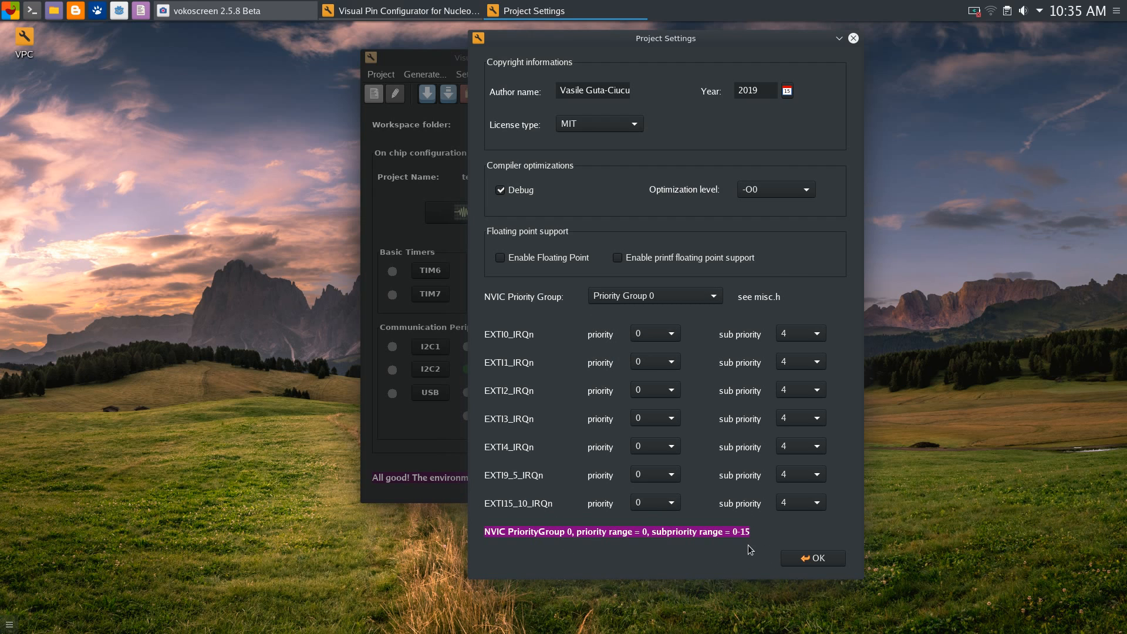
Set EXTI0_IRQn priority to 15 and sub priority to 15
{"action": "left_click", "coordinate": [666, 336]}
{"action": "left_click", "coordinate": [691, 324]}
{"action": "left_click", "coordinate": [669, 335]}
{"action": "left_click", "coordinate": [680, 336]}
{"action": "left_click", "coordinate": [670, 337]}
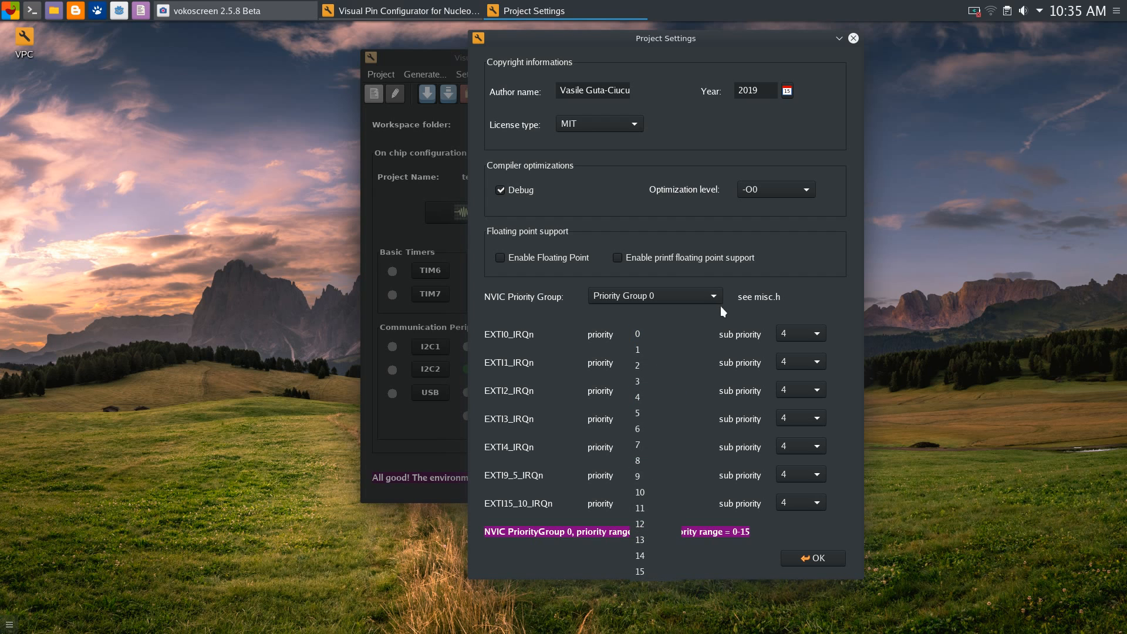
{"action": "left_click", "coordinate": [696, 318]}
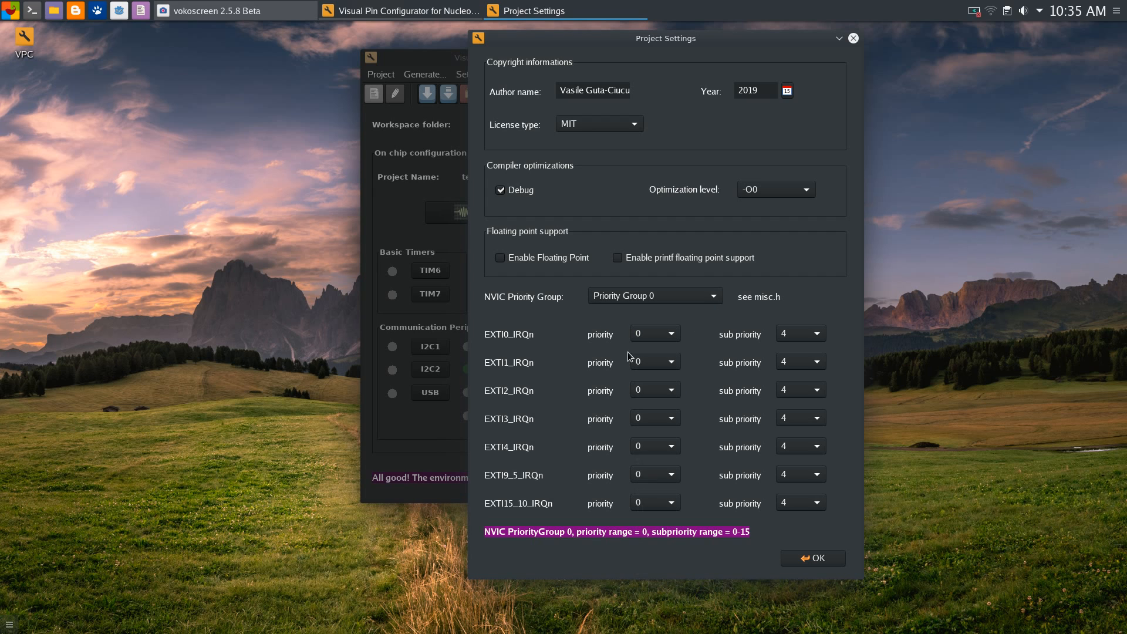
{"action": "left_click", "coordinate": [667, 339]}
{"action": "left_click", "coordinate": [696, 330]}
{"action": "left_click", "coordinate": [672, 335]}
{"action": "left_click", "coordinate": [691, 336]}
{"action": "left_click", "coordinate": [651, 331]}
{"action": "left_click", "coordinate": [657, 572]}
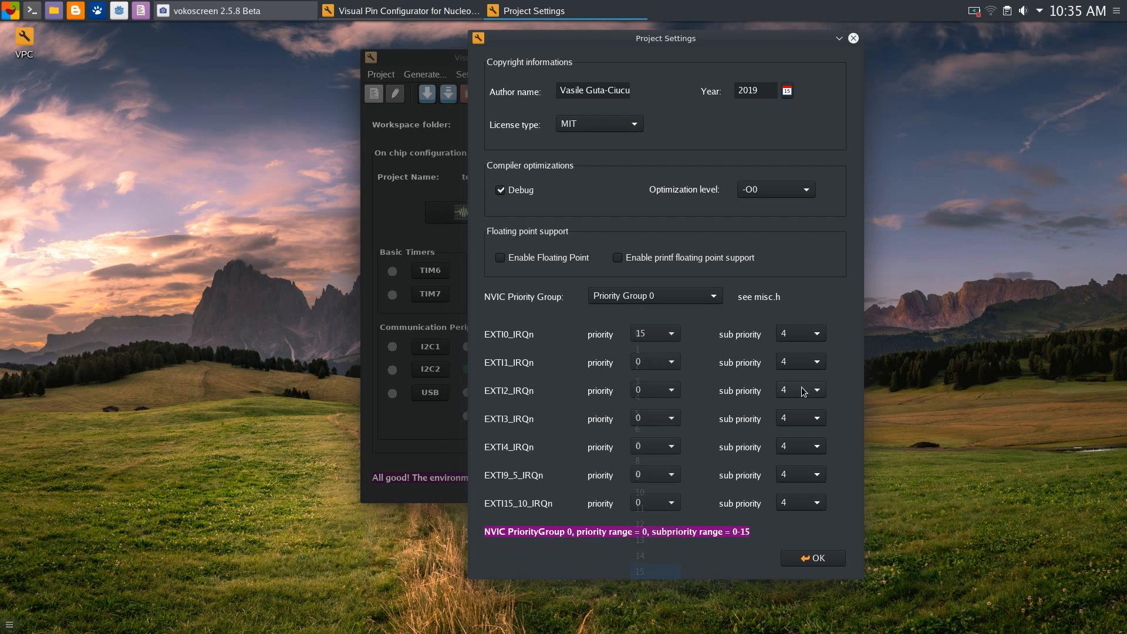
{"action": "left_click", "coordinate": [809, 336]}
{"action": "left_click", "coordinate": [791, 509]}
Recheck Priority Group 0, reset EXTI0_IRQn priority to 15, and save the settings
{"action": "left_click", "coordinate": [674, 297]}
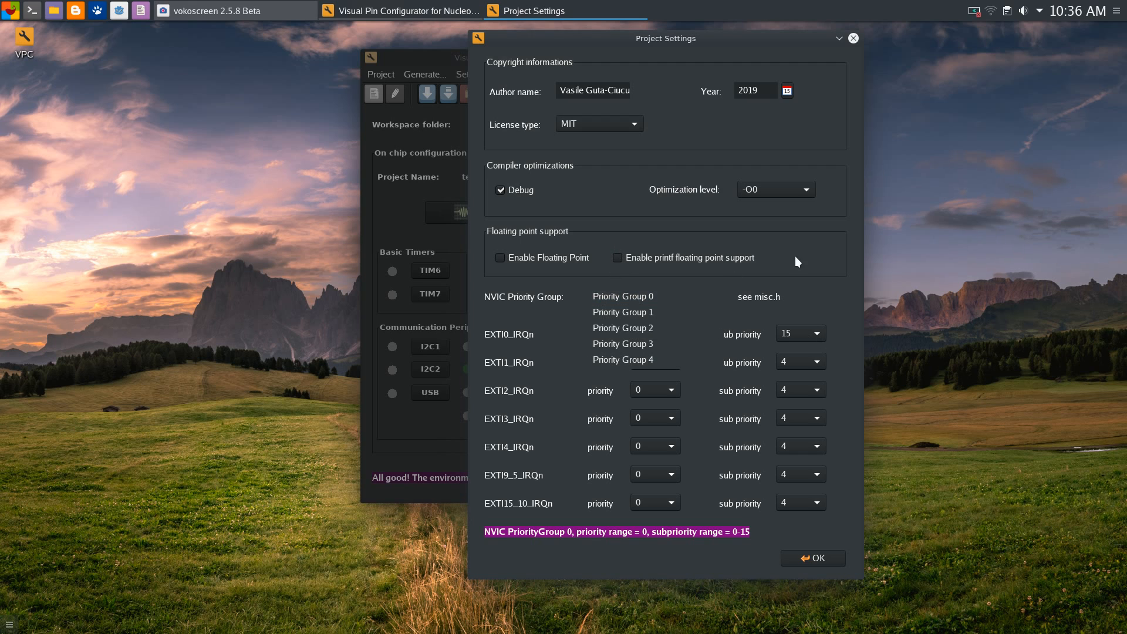
{"action": "left_click", "coordinate": [671, 294]}
{"action": "left_click", "coordinate": [653, 332]}
{"action": "left_click", "coordinate": [641, 96]}
{"action": "left_click", "coordinate": [661, 340]}
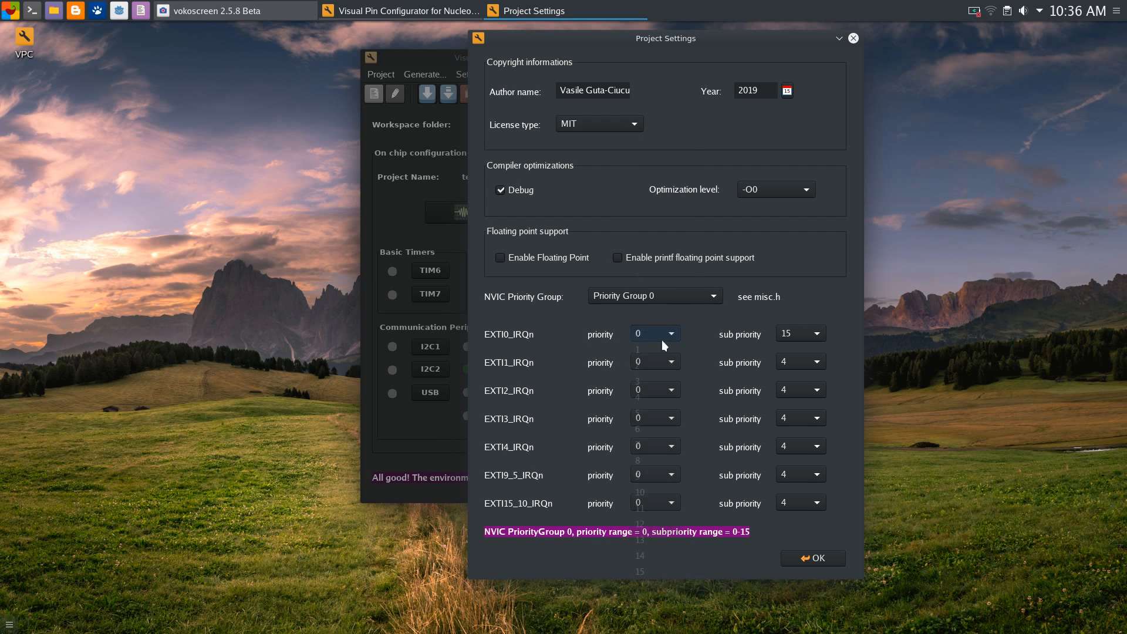
{"action": "left_click", "coordinate": [673, 569]}
{"action": "left_click", "coordinate": [836, 560]}
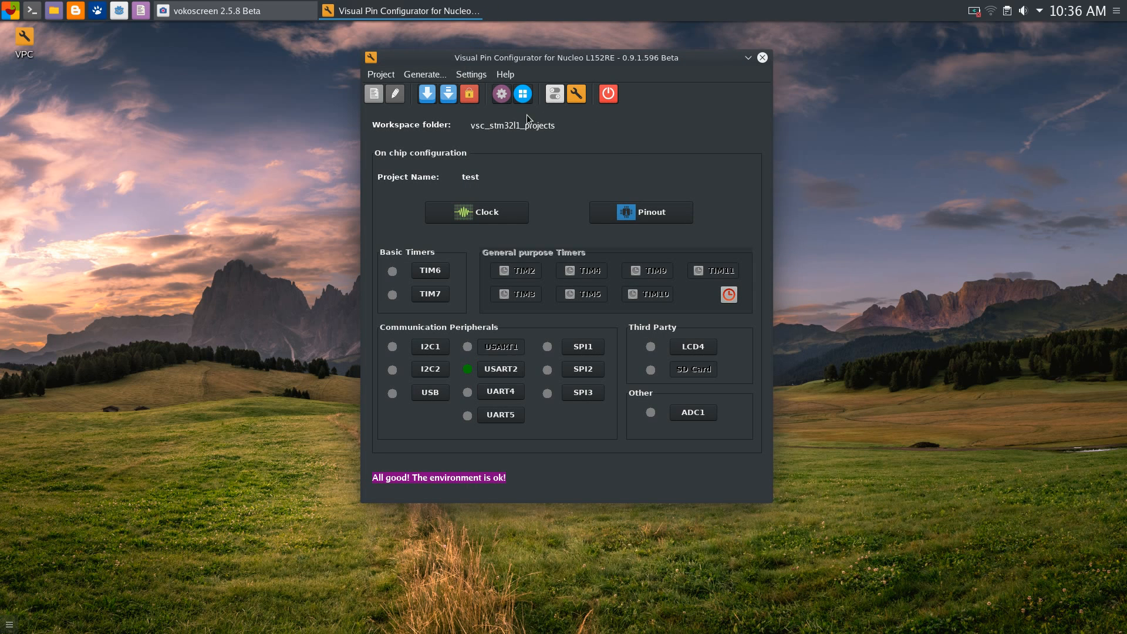
Reopen the project settings, leaving EXTI0_IRQn priority at 0
{"action": "left_click", "coordinate": [572, 99]}
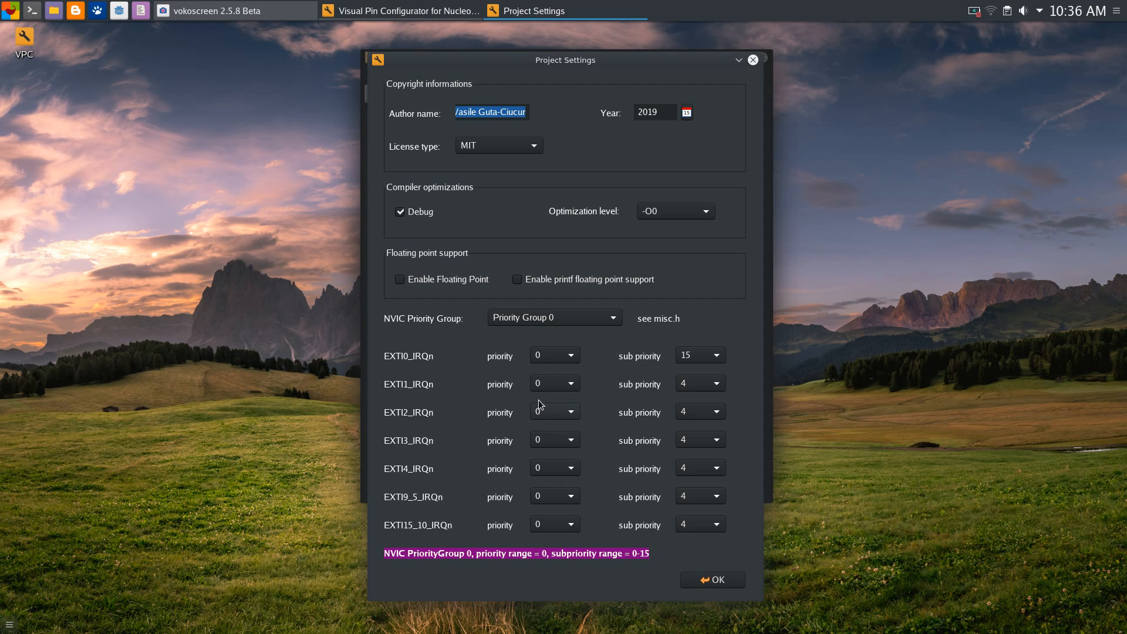
{"action": "left_click", "coordinate": [555, 356]}
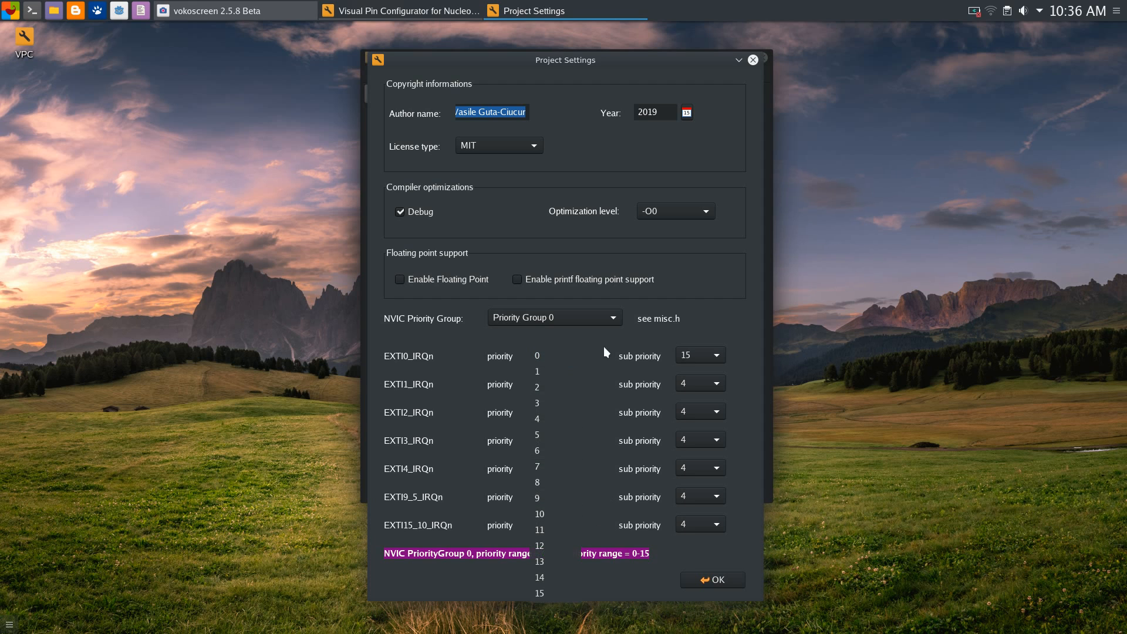
{"action": "left_click", "coordinate": [604, 355]}
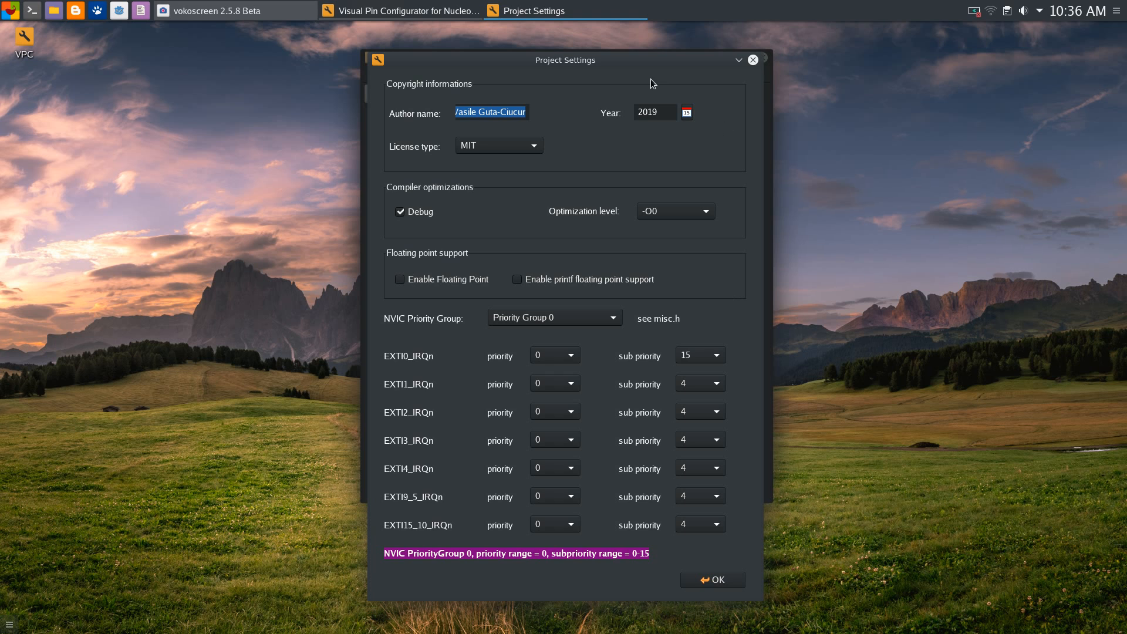
{"action": "left_click_drag", "start_coordinate": [628, 58], "coordinate": [696, 43]}
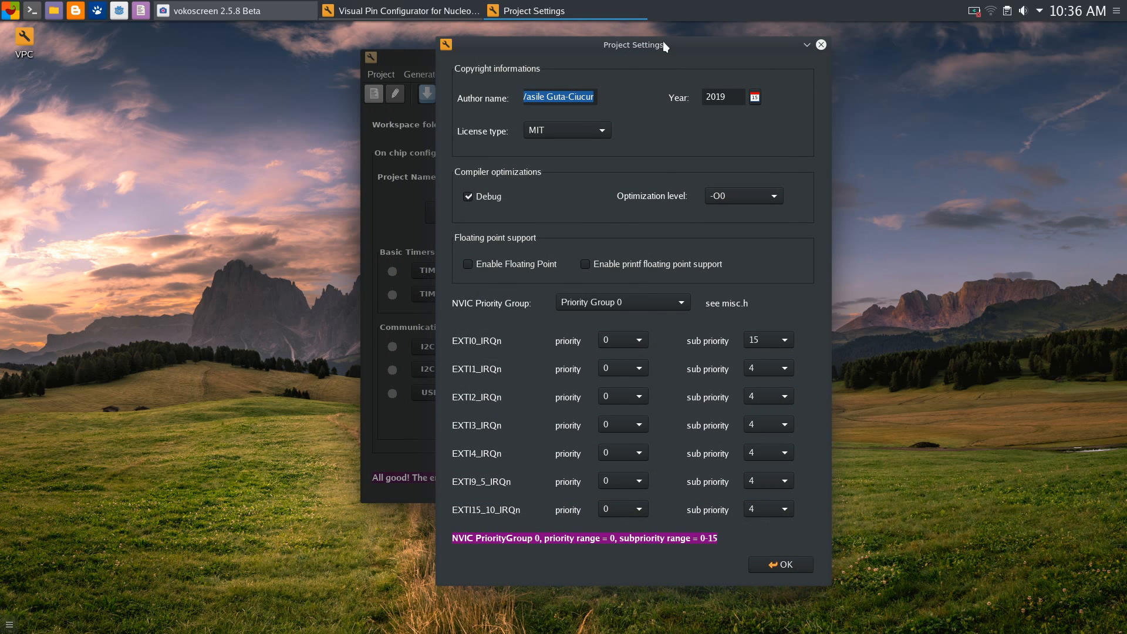
{"action": "left_click_drag", "start_coordinate": [664, 42], "coordinate": [674, 36]}
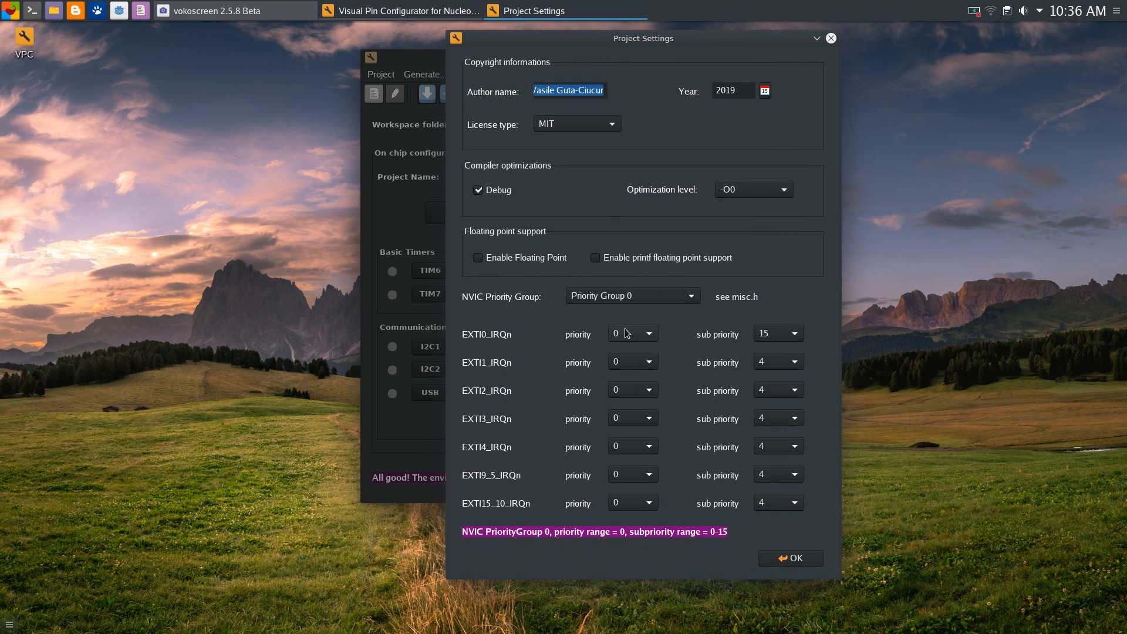
{"action": "left_click", "coordinate": [649, 337]}
{"action": "left_click", "coordinate": [650, 336]}
{"action": "left_click", "coordinate": [652, 336]}
{"action": "left_click", "coordinate": [654, 333]}
Browse the NVIC priority group list, keeping Priority Group 0
{"action": "left_click", "coordinate": [690, 297]}
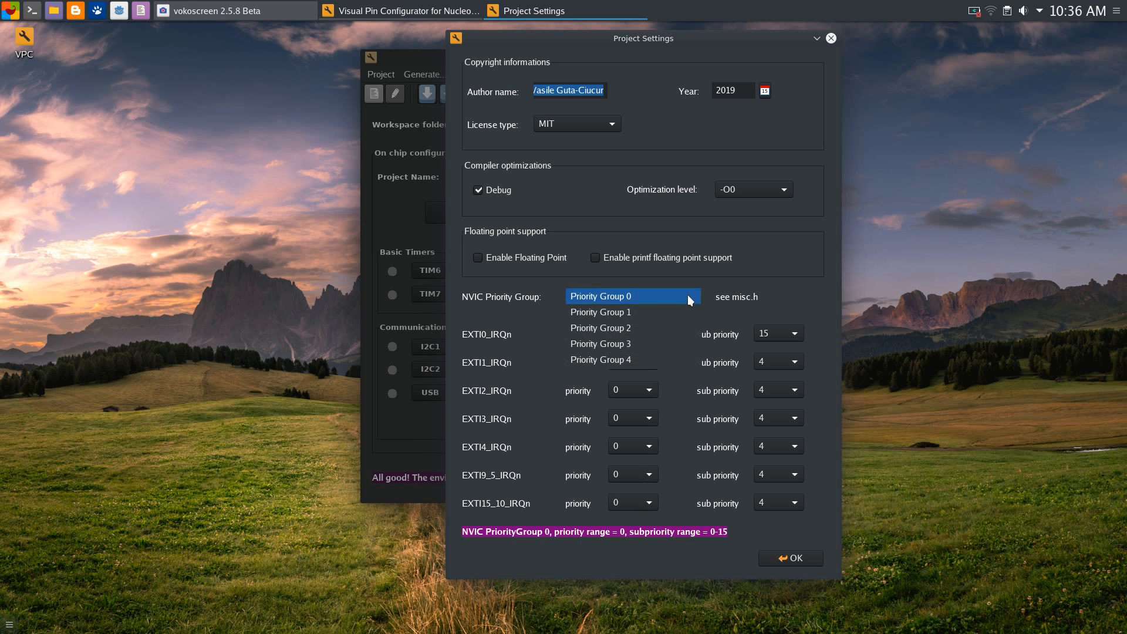
{"action": "left_click", "coordinate": [770, 295]}
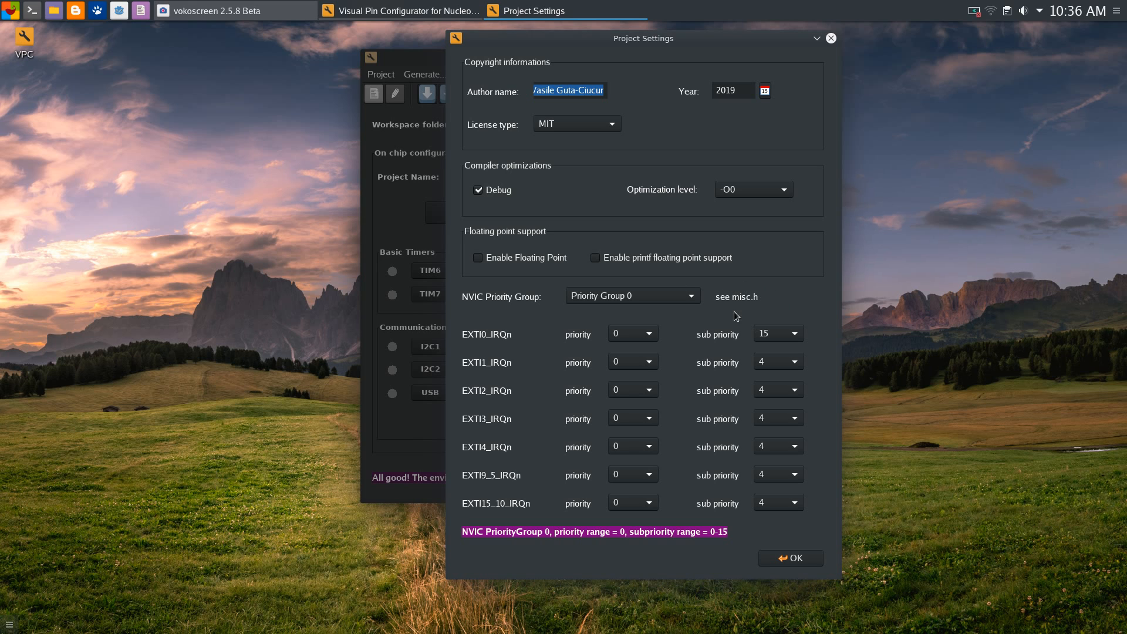
{"action": "left_click", "coordinate": [684, 292]}
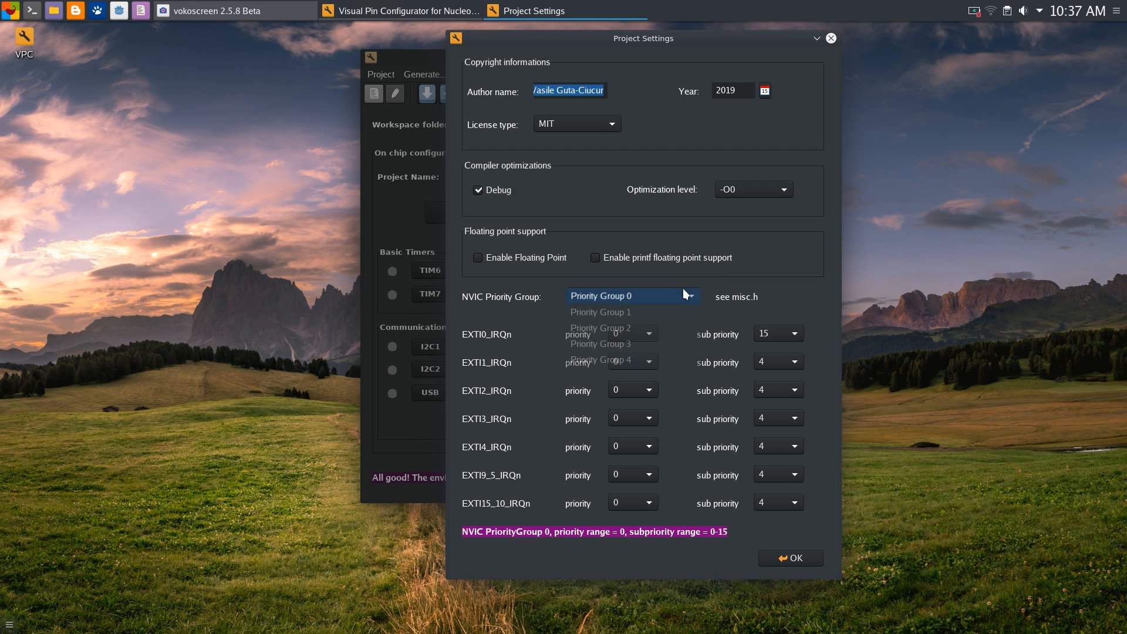
{"action": "left_click", "coordinate": [748, 261]}
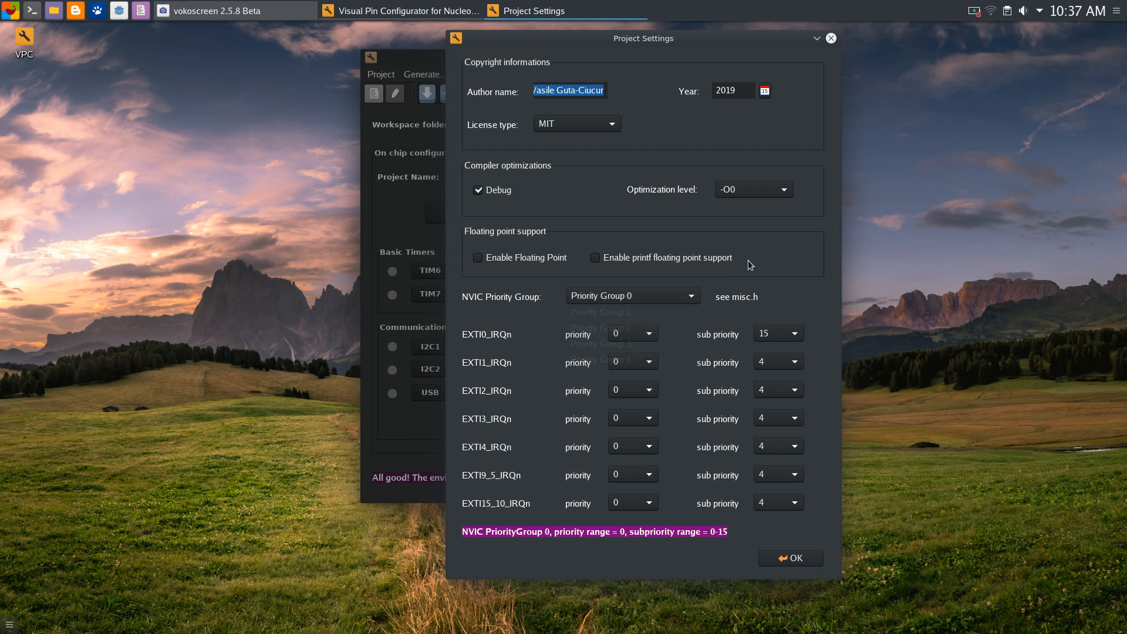
{"action": "left_click", "coordinate": [665, 299]}
{"action": "left_click", "coordinate": [739, 272]}
{"action": "left_click", "coordinate": [681, 294]}
{"action": "left_click", "coordinate": [744, 281]}
{"action": "left_click", "coordinate": [650, 302]}
{"action": "left_click", "coordinate": [780, 293]}
Try Priority Groups 1, 2 and 4, then settle on Priority Group 0 and confirm
{"action": "left_click", "coordinate": [692, 297]}
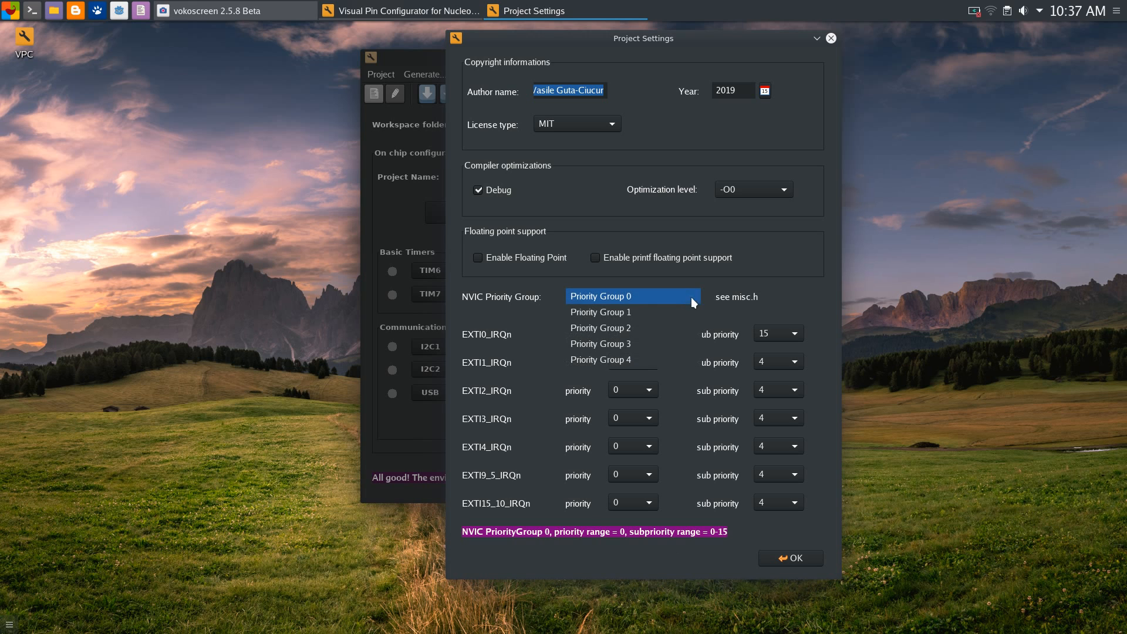
{"action": "left_click", "coordinate": [640, 311]}
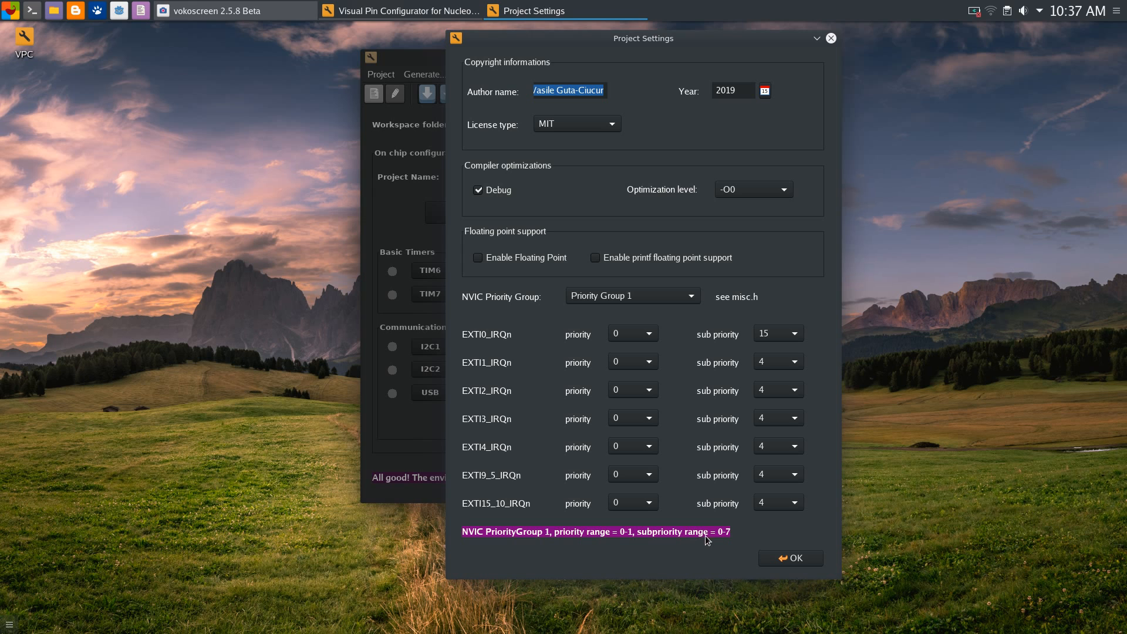
{"action": "left_click", "coordinate": [640, 297]}
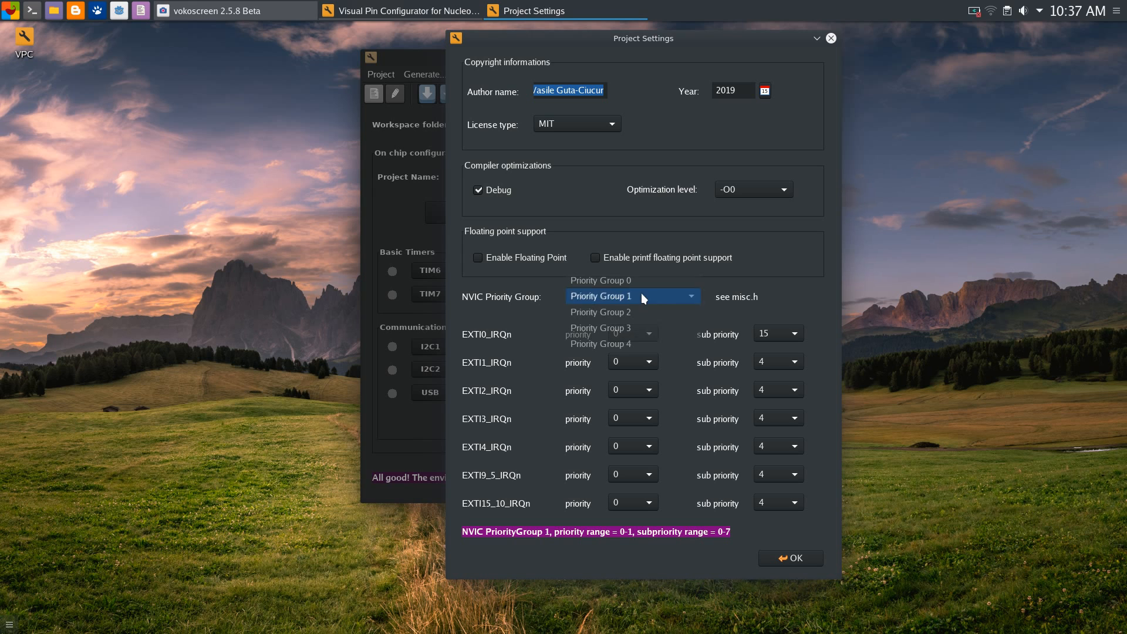
{"action": "left_click", "coordinate": [642, 315]}
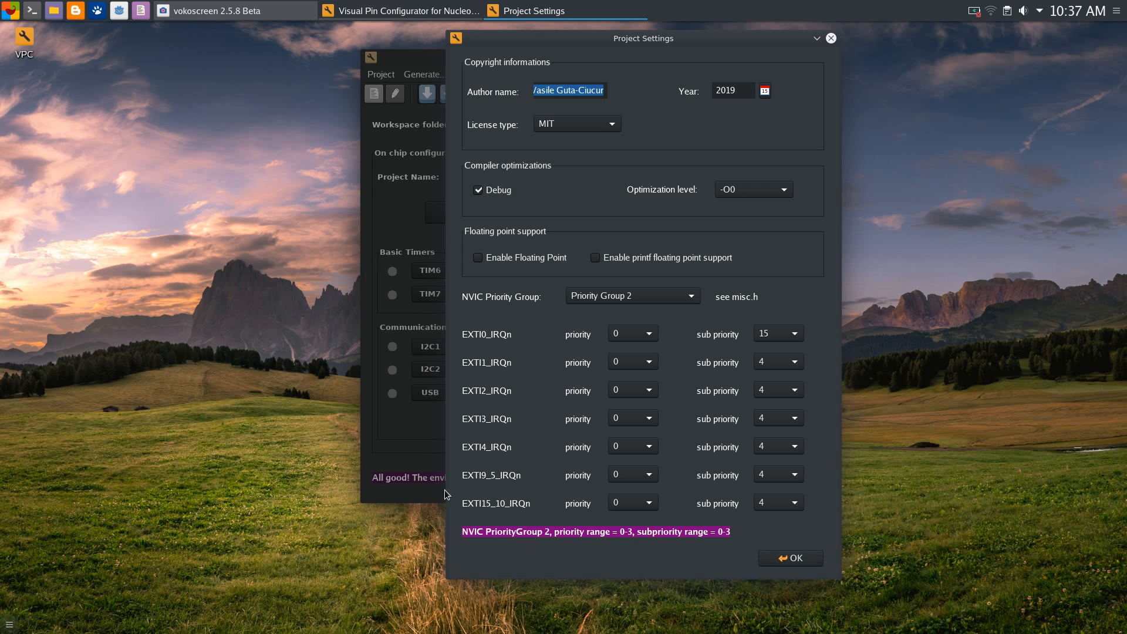
{"action": "left_click", "coordinate": [657, 296]}
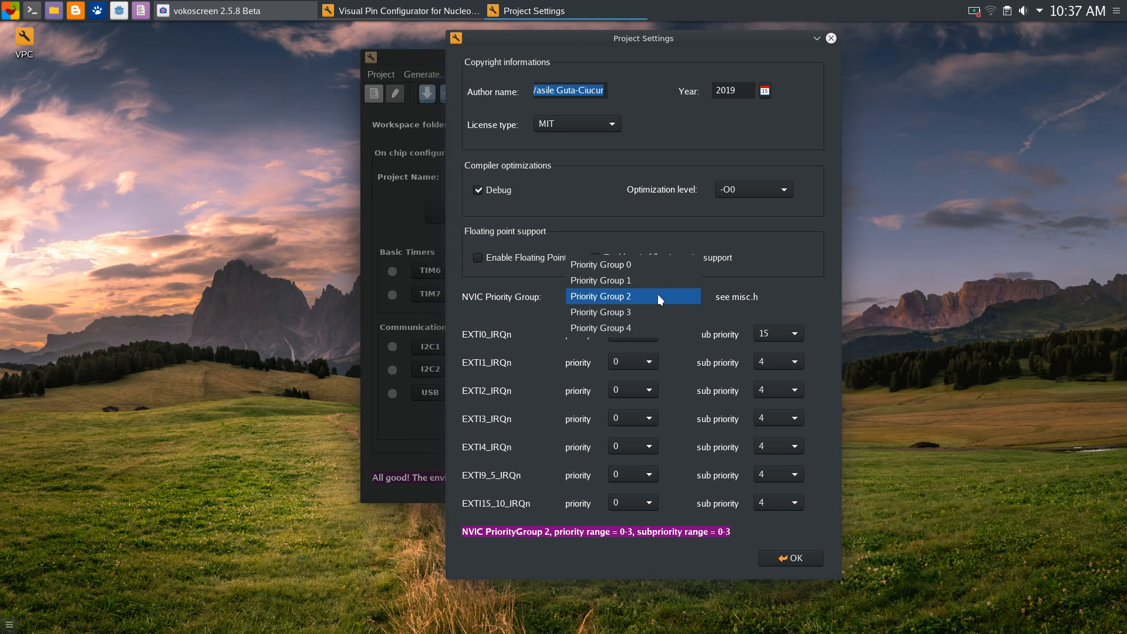
{"action": "left_click", "coordinate": [656, 327]}
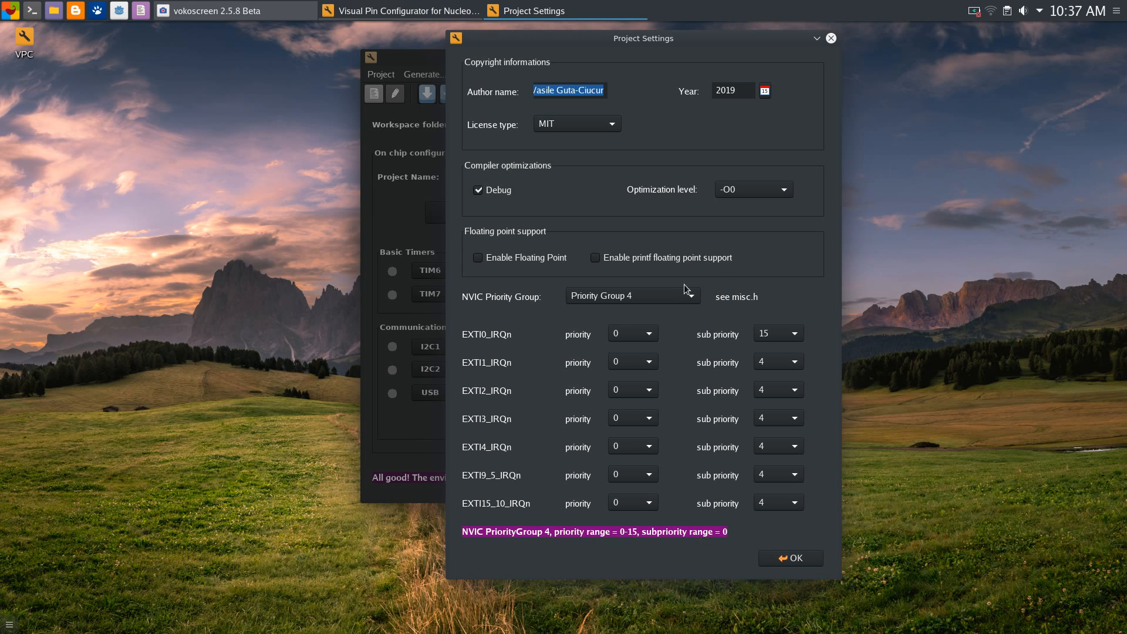
{"action": "left_click", "coordinate": [696, 297]}
{"action": "left_click", "coordinate": [643, 234]}
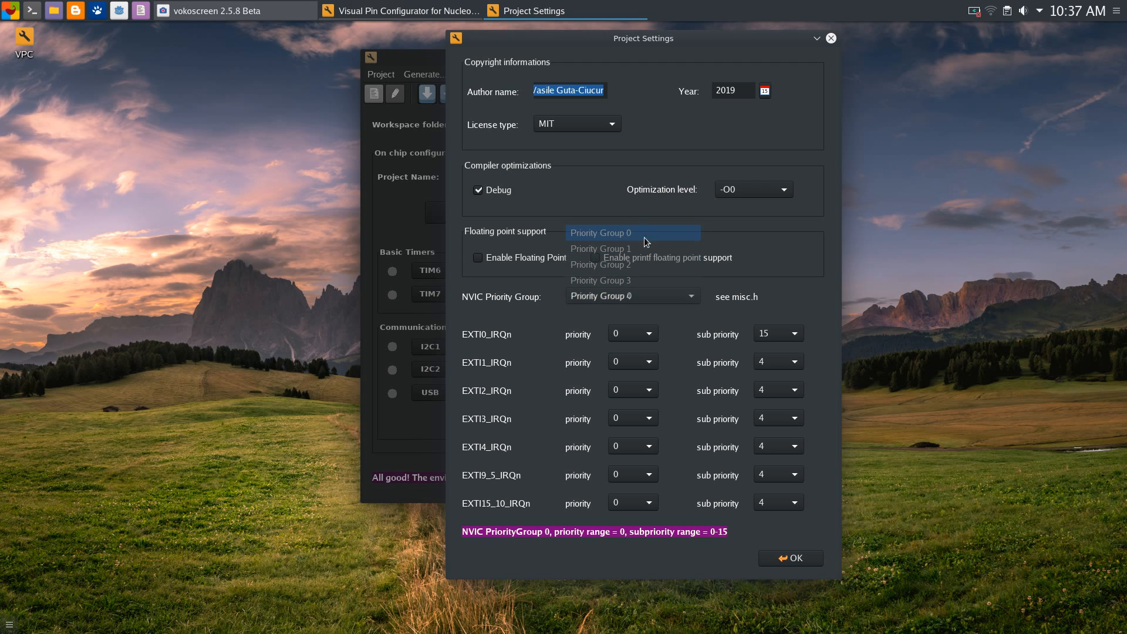
{"action": "mouse_move", "coordinate": [644, 47]}
{"action": "left_mouse_down"}
{"action": "mouse_move", "coordinate": [654, 38]}
{"action": "mouse_move", "coordinate": [651, 50]}
{"action": "left_mouse_up"}
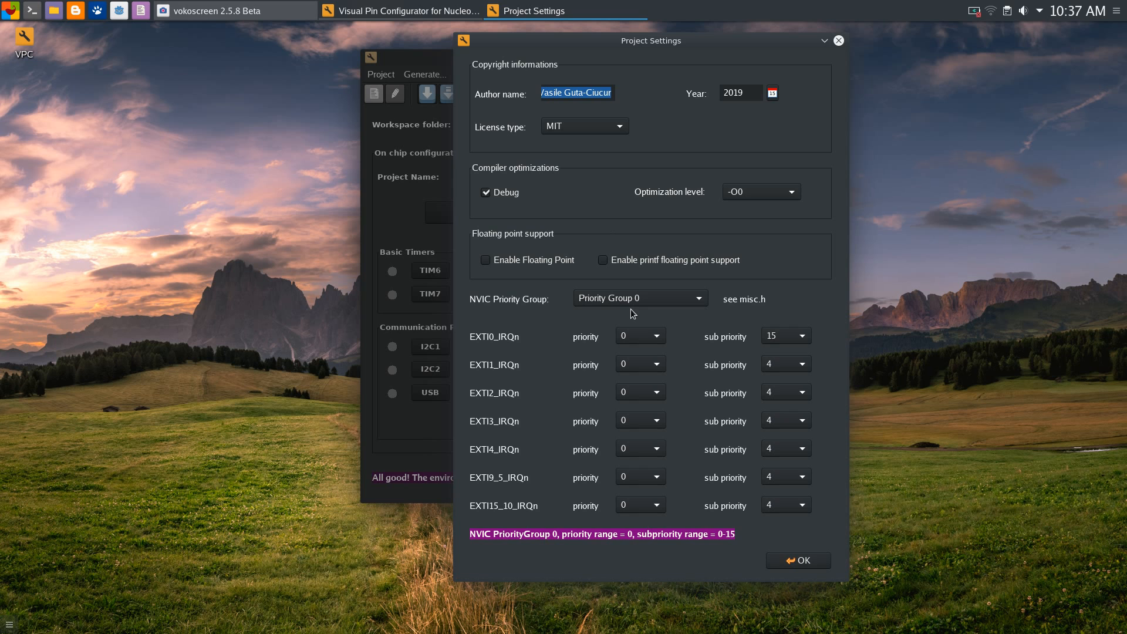
{"action": "left_click", "coordinate": [792, 561]}
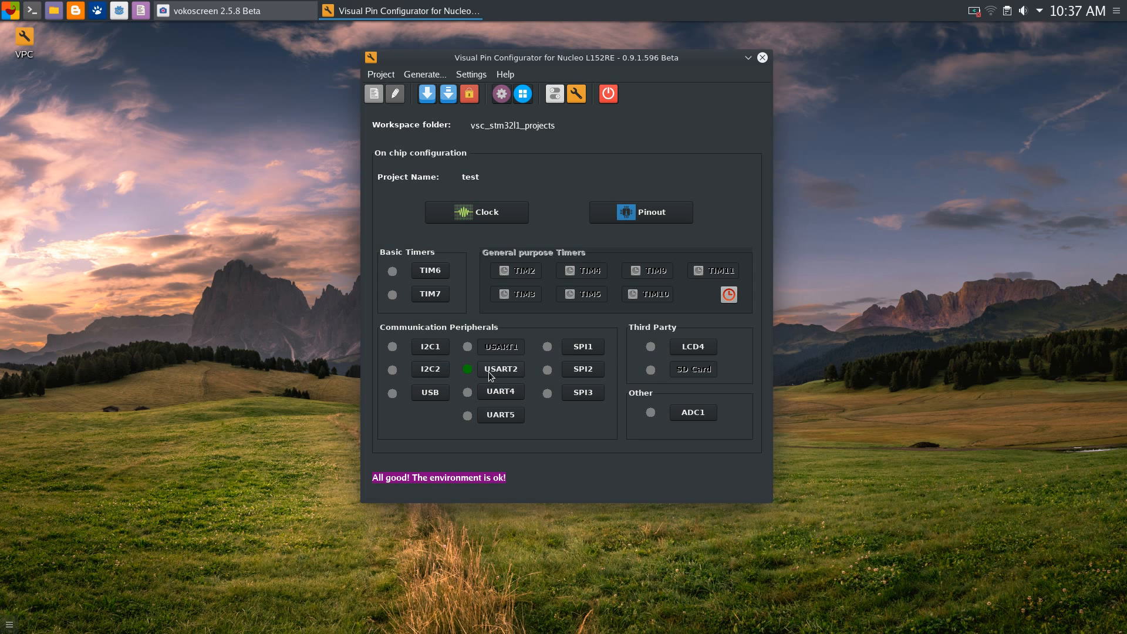
Open the Pinout settings listing every board pin and its function
{"action": "left_click", "coordinate": [640, 215]}
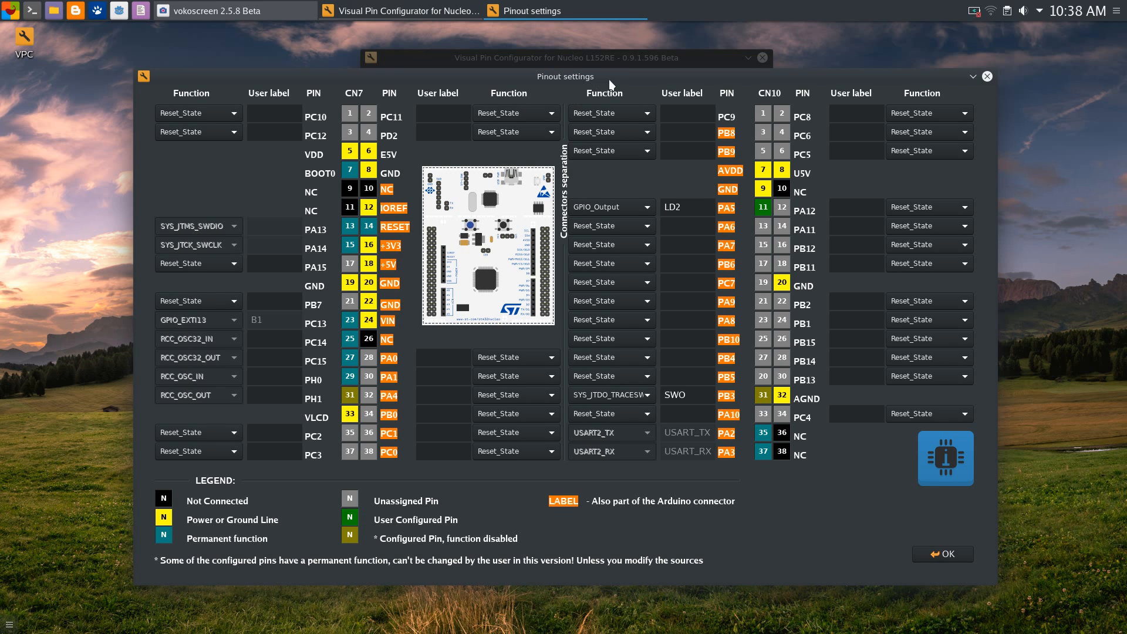
Raise the Pinout window and open PA5's Function dropdown
{"action": "left_click_drag", "start_coordinate": [610, 82], "coordinate": [610, 60]}
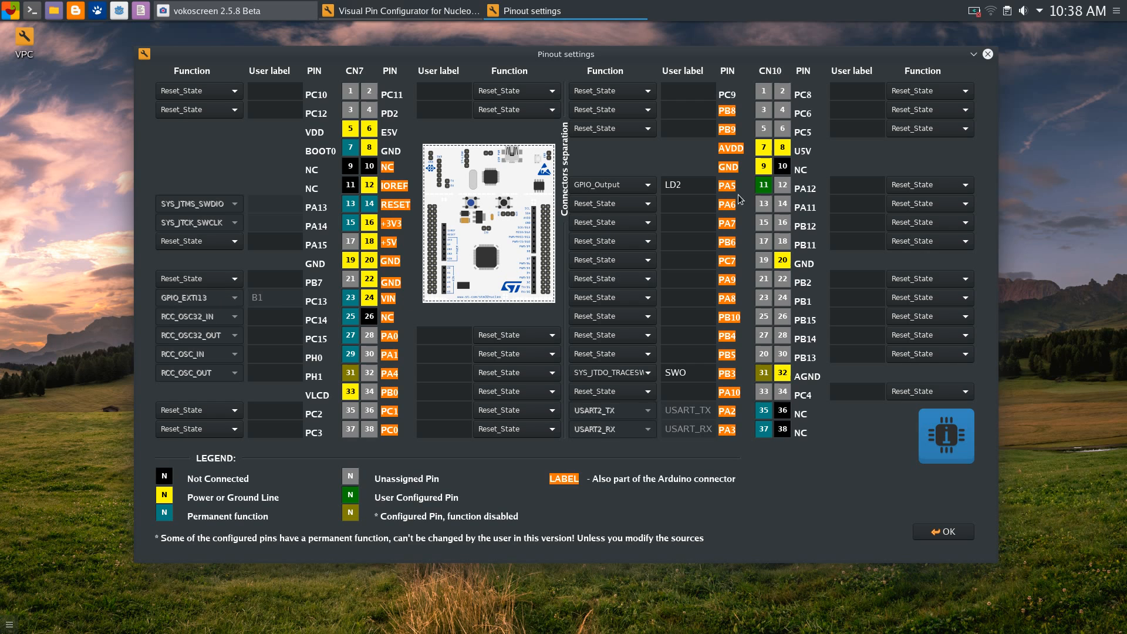
{"action": "left_click", "coordinate": [648, 185]}
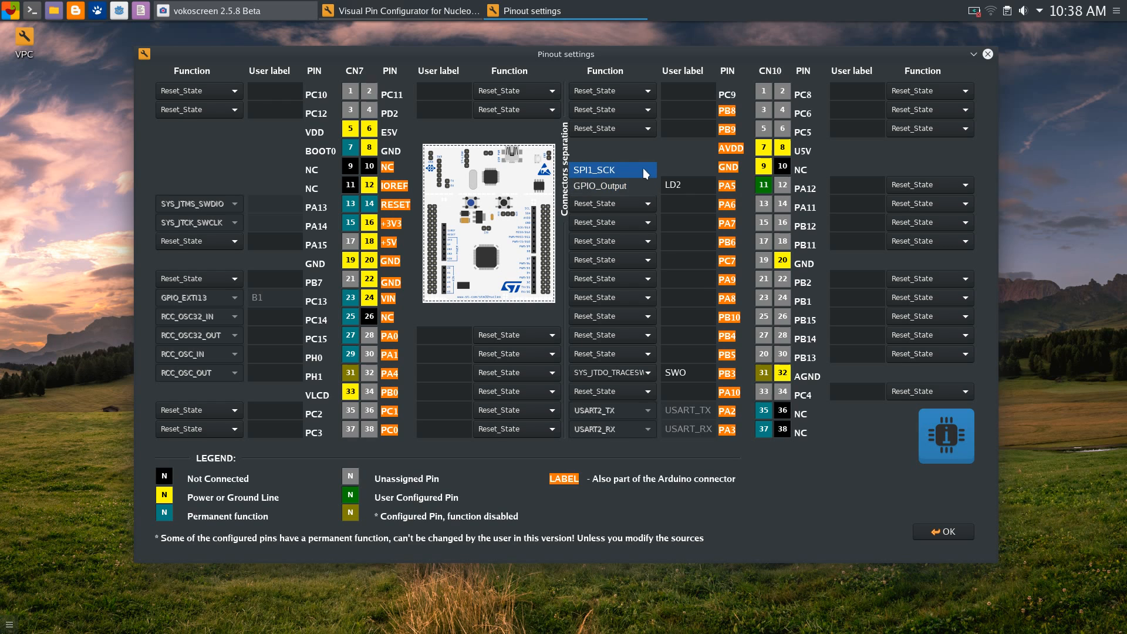
Assign SPI1_SCK to PA5, keeping PA6 PullUp and accepting the PA6, PA7 and PA5 tuning
{"action": "left_click", "coordinate": [600, 170]}
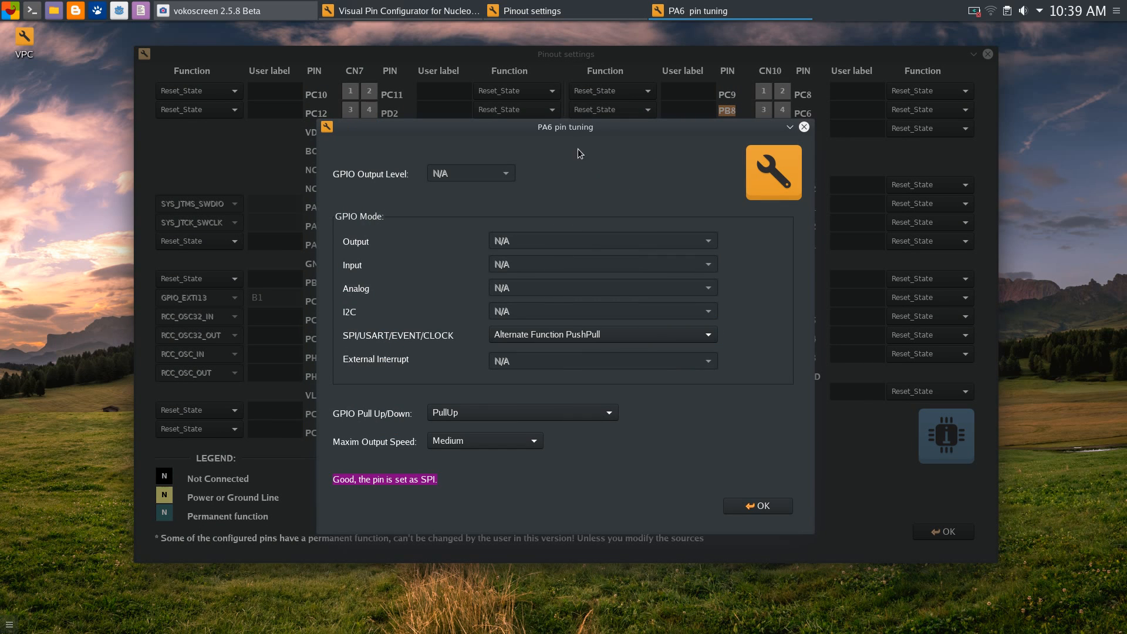
{"action": "left_click_drag", "start_coordinate": [580, 132], "coordinate": [588, 121]}
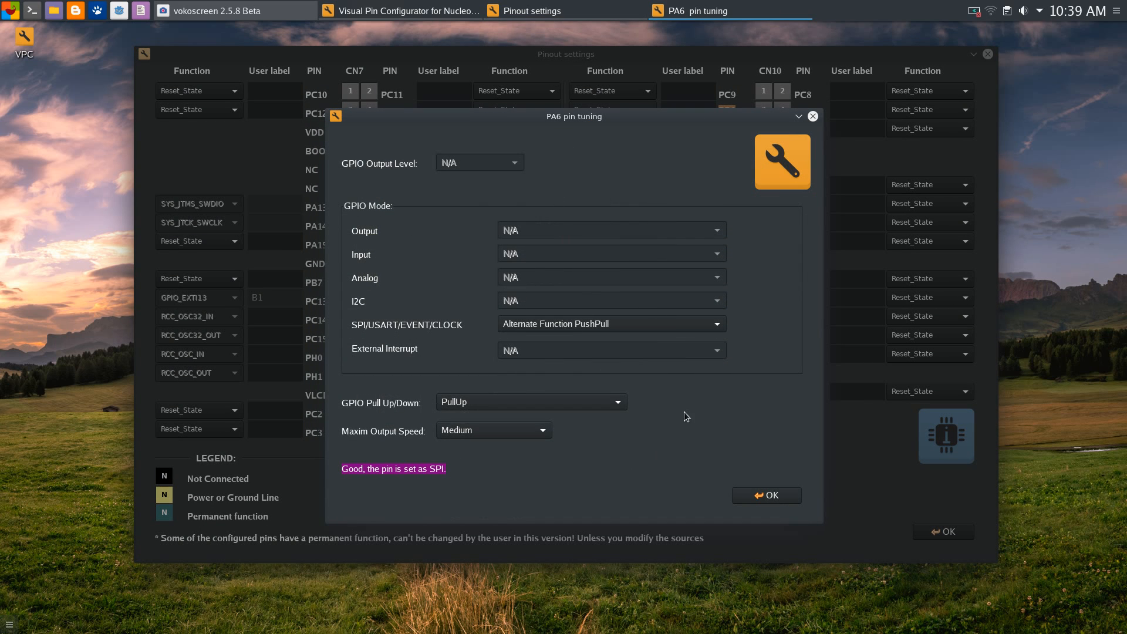
{"action": "left_click", "coordinate": [566, 406]}
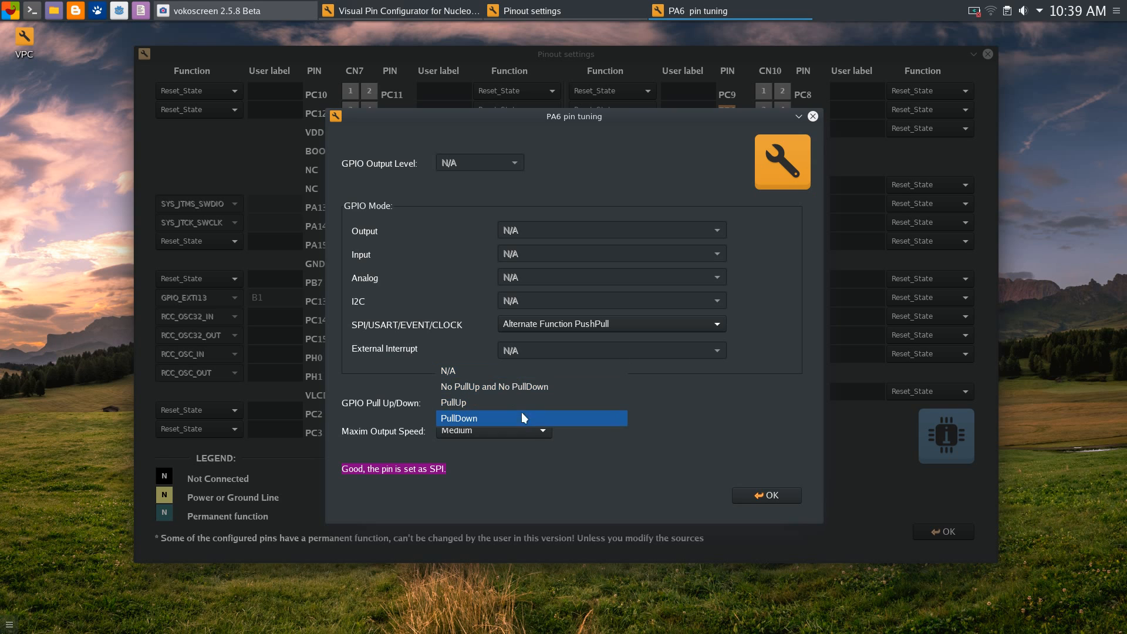
{"action": "left_click", "coordinate": [574, 403]}
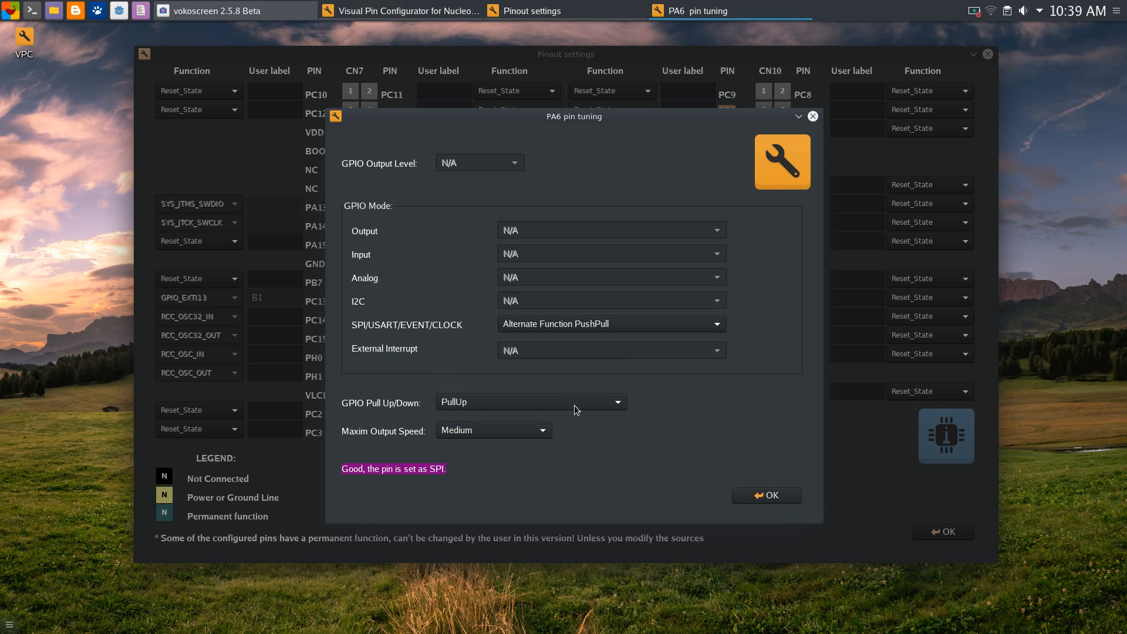
{"action": "left_click", "coordinate": [768, 496]}
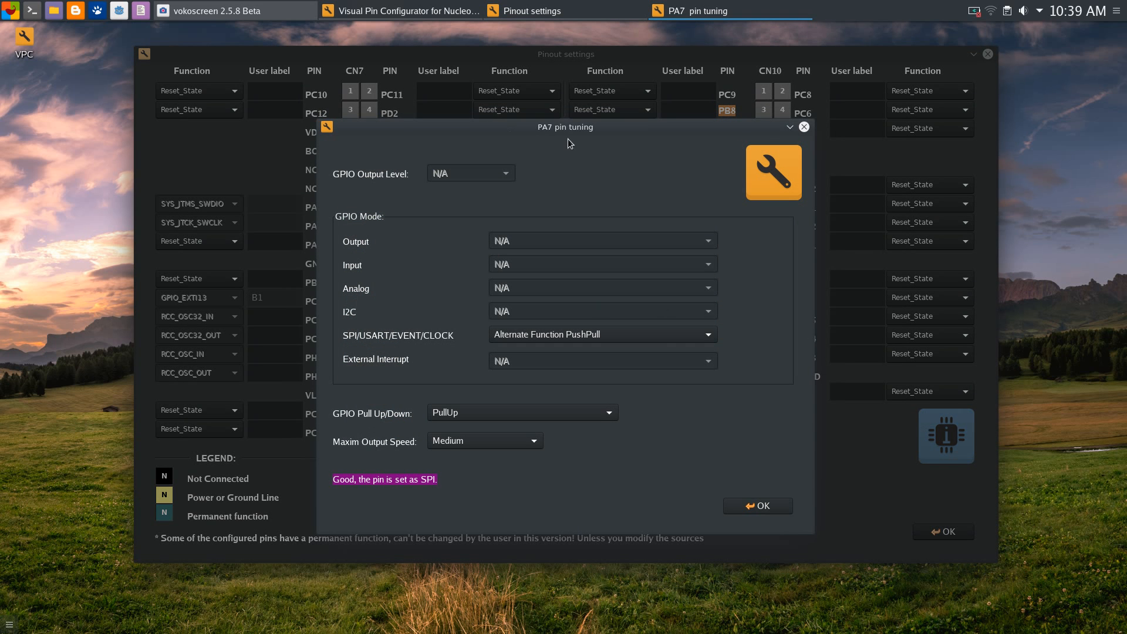
{"action": "left_click", "coordinate": [757, 505]}
{"action": "left_click", "coordinate": [758, 507]}
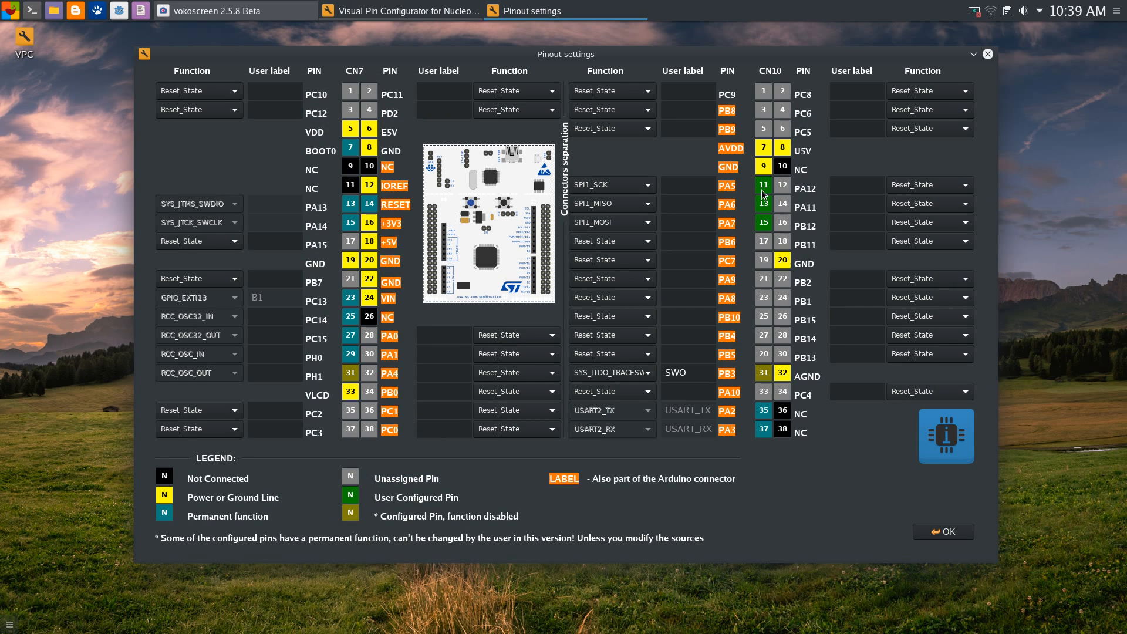
Set PA5 to GPIO_Output and accept its LD2 tuning with Output PushPull at Low level
{"action": "left_click", "coordinate": [646, 188]}
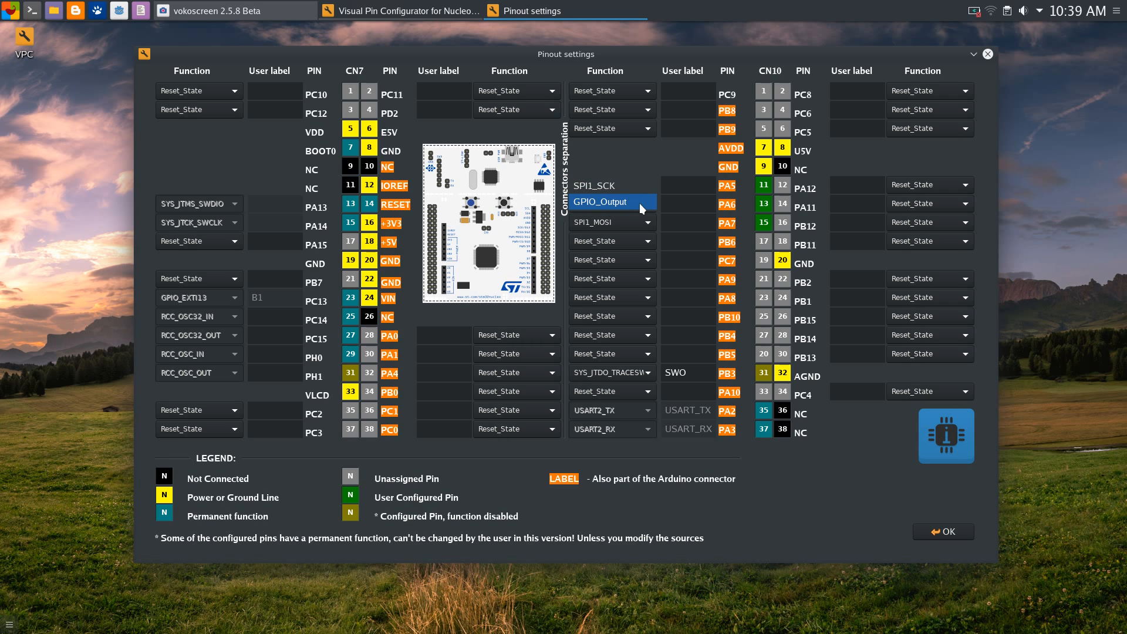
{"action": "left_click", "coordinate": [639, 203]}
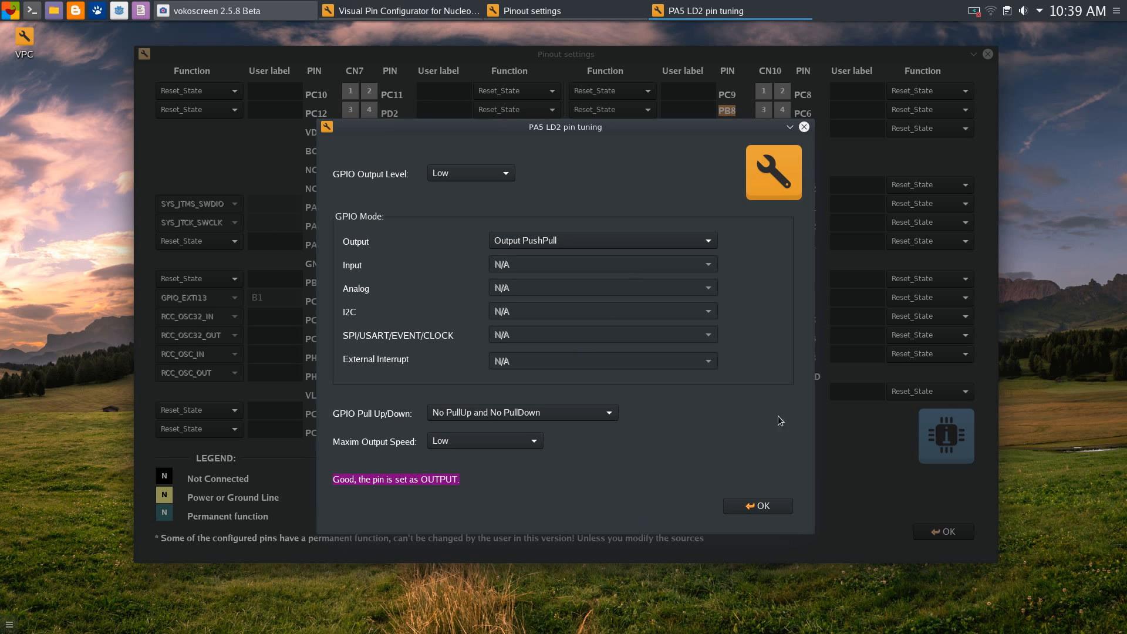
{"action": "left_click", "coordinate": [495, 172]}
{"action": "left_click_drag", "start_coordinate": [607, 125], "coordinate": [637, 94]}
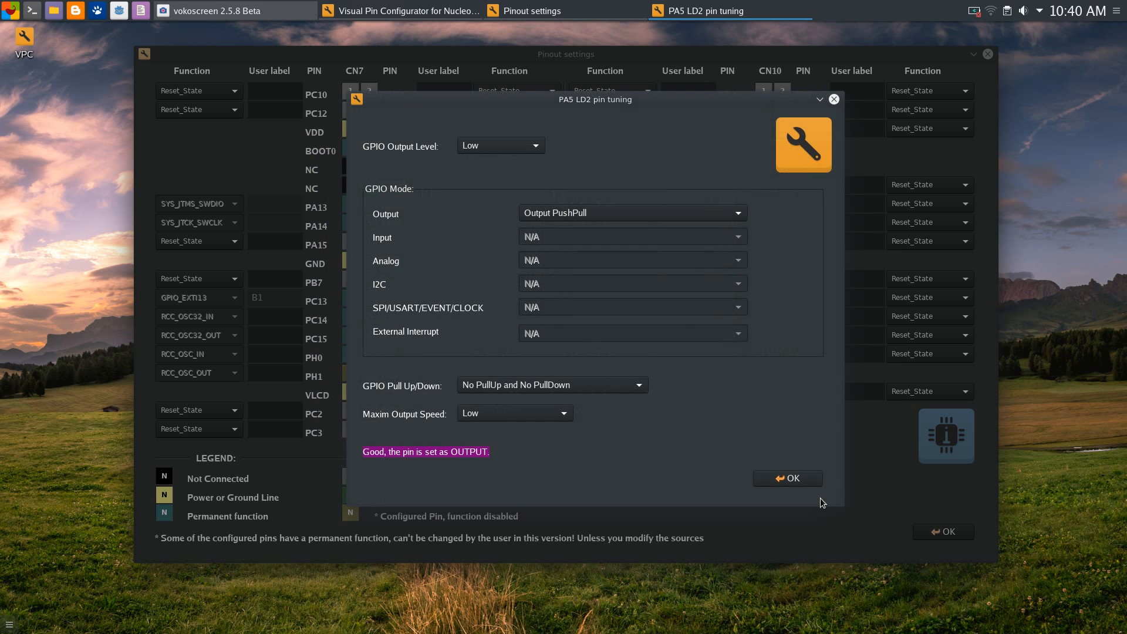
{"action": "left_click", "coordinate": [786, 476]}
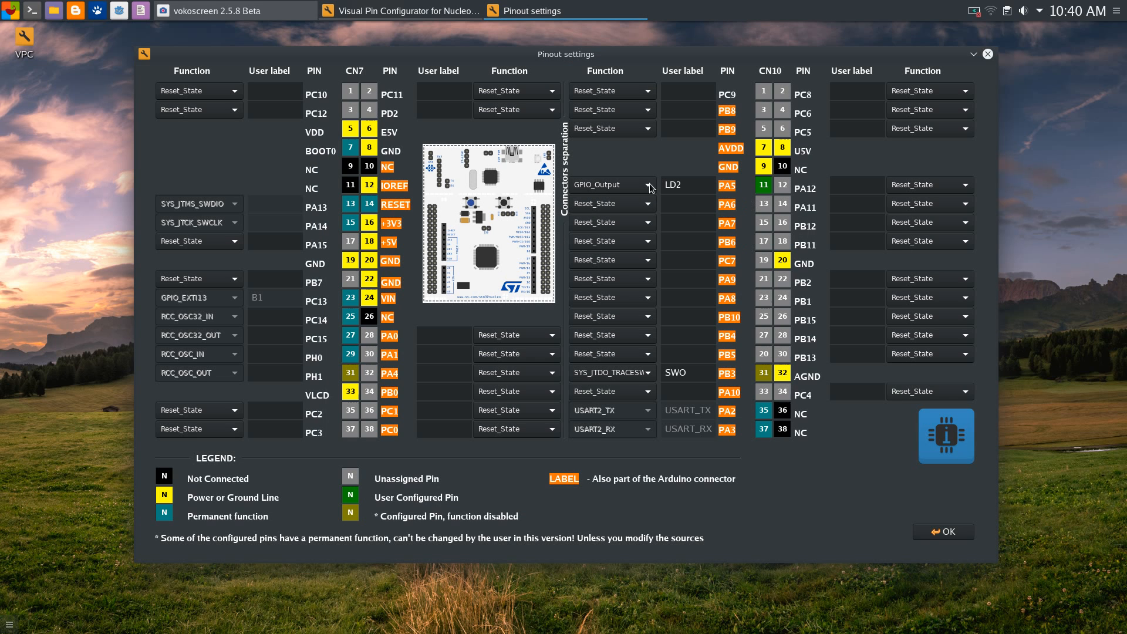
Close the Pinout settings and view the SPI1 setup without changes
{"action": "left_click", "coordinate": [943, 531]}
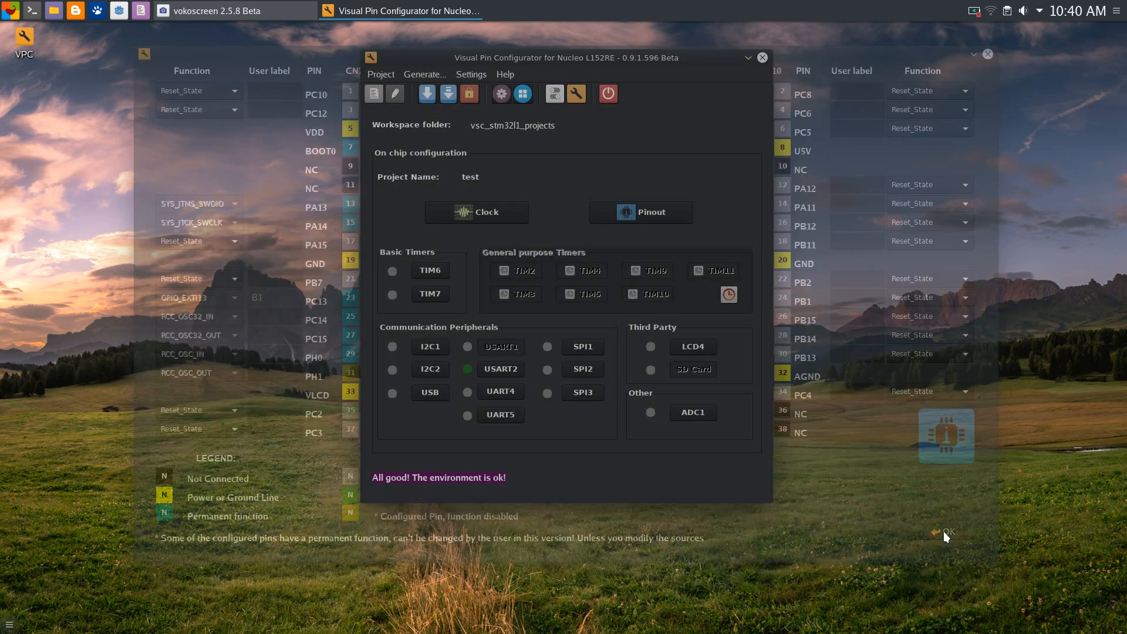
{"action": "left_click", "coordinate": [588, 345]}
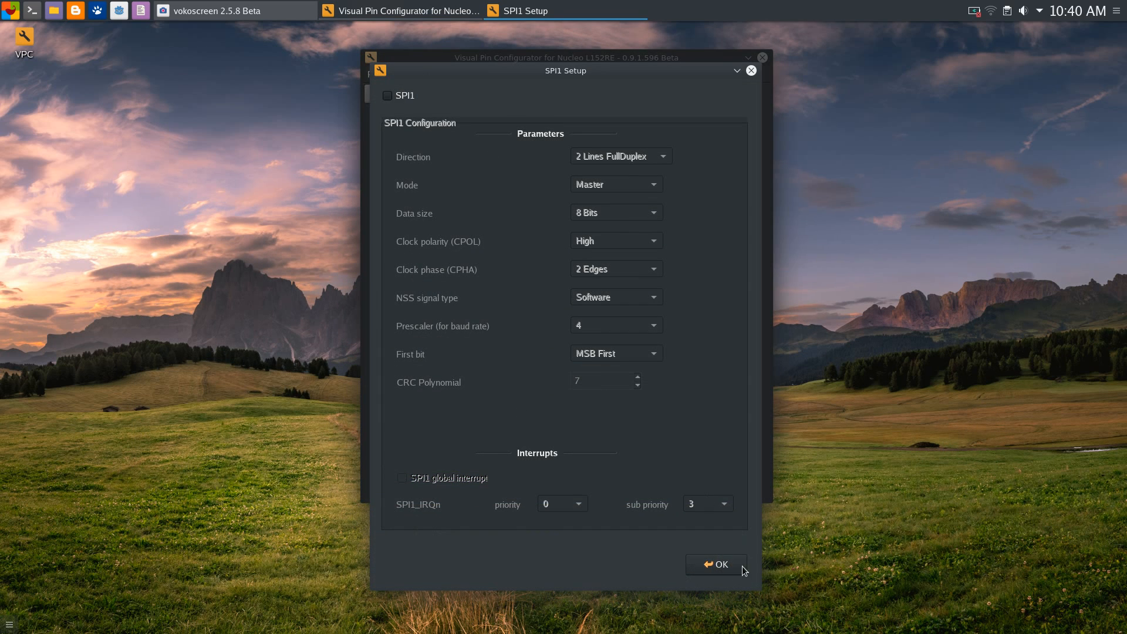
{"action": "left_click", "coordinate": [713, 565]}
Reassign PA5 to SPI1_SCK, accept the PA6 and PA7 tuning, and confirm the pinout
{"action": "left_click", "coordinate": [648, 213]}
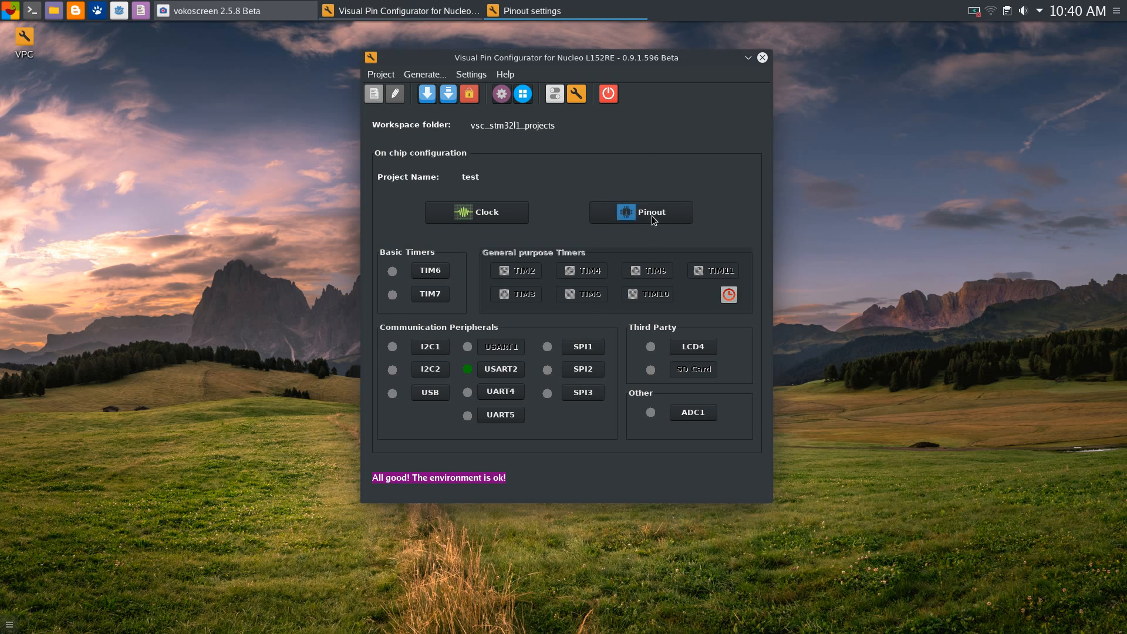
{"action": "left_click", "coordinate": [604, 208]}
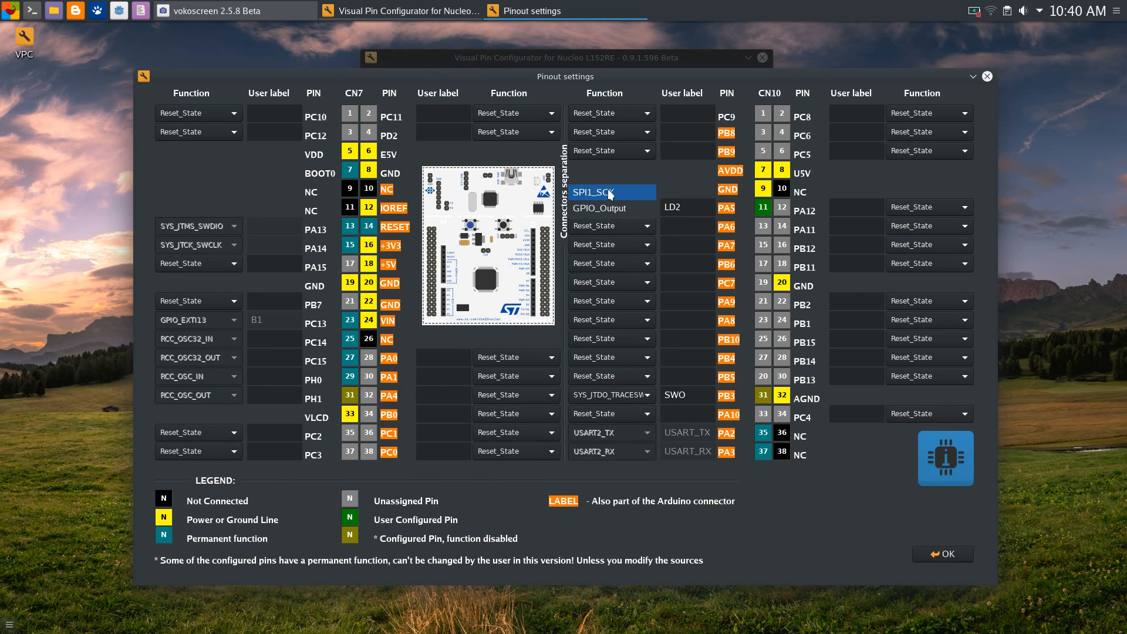
{"action": "left_click", "coordinate": [607, 189]}
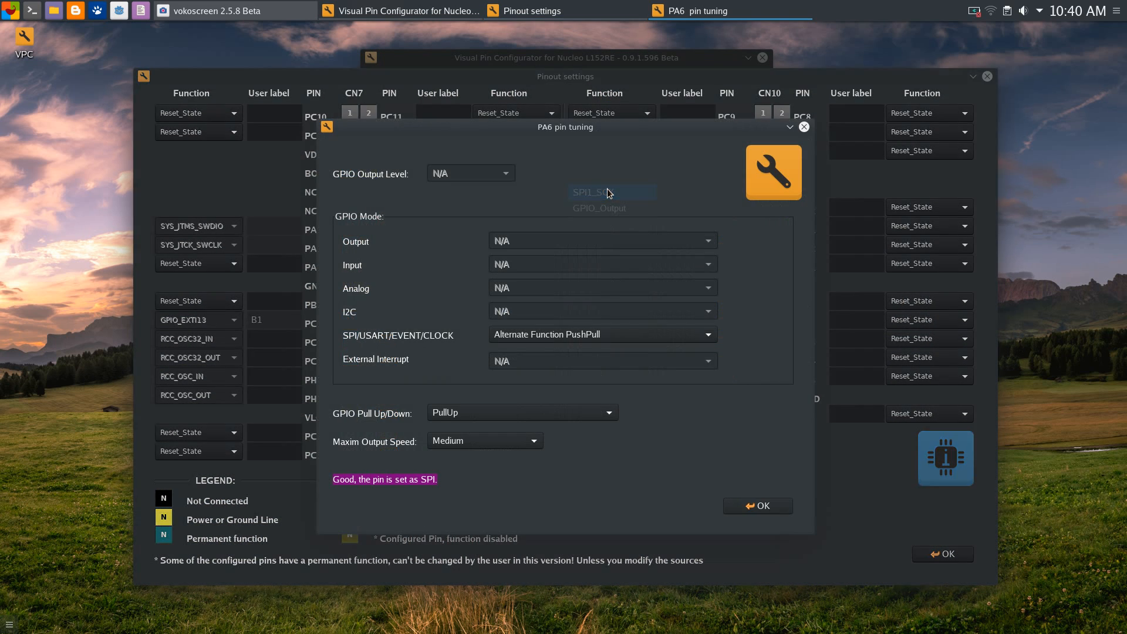
{"action": "left_click", "coordinate": [756, 506]}
{"action": "left_click", "coordinate": [756, 506]}
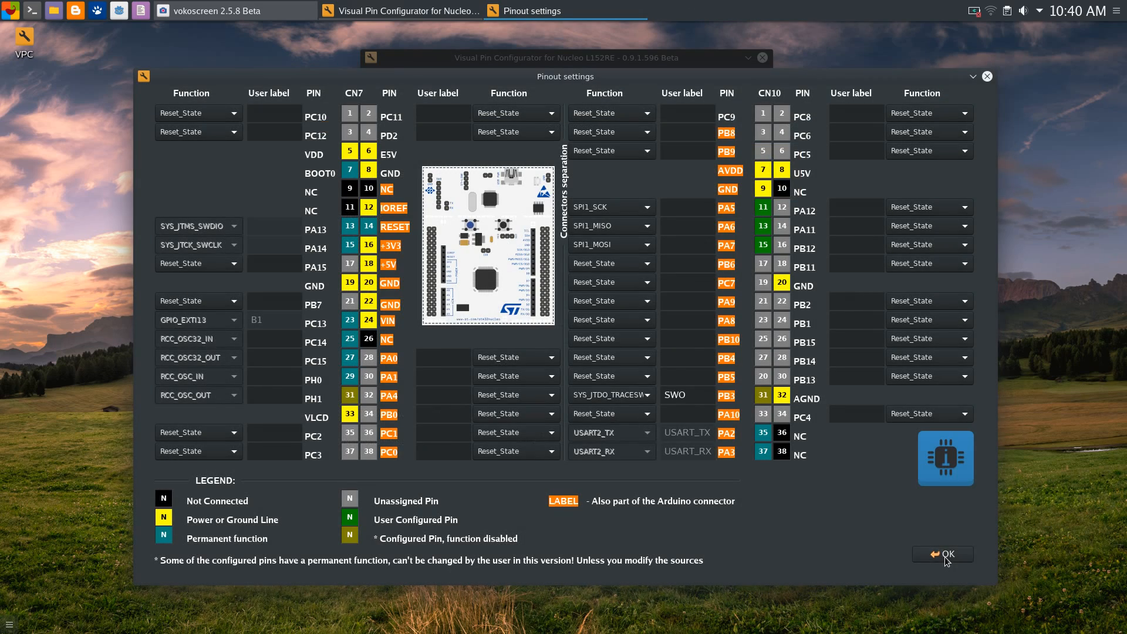
{"action": "left_click", "coordinate": [945, 554]}
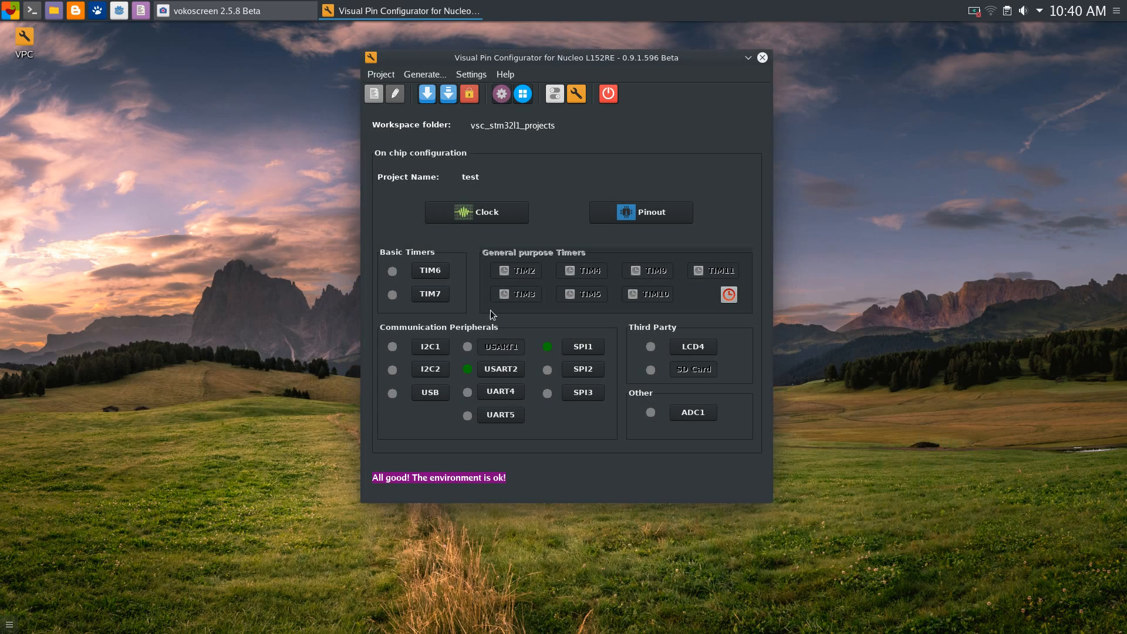
Uncheck SPI1 in SPI1 Setup, then verify in Pinout that PA5 is GPIO_Output LD2
{"action": "left_click", "coordinate": [592, 348]}
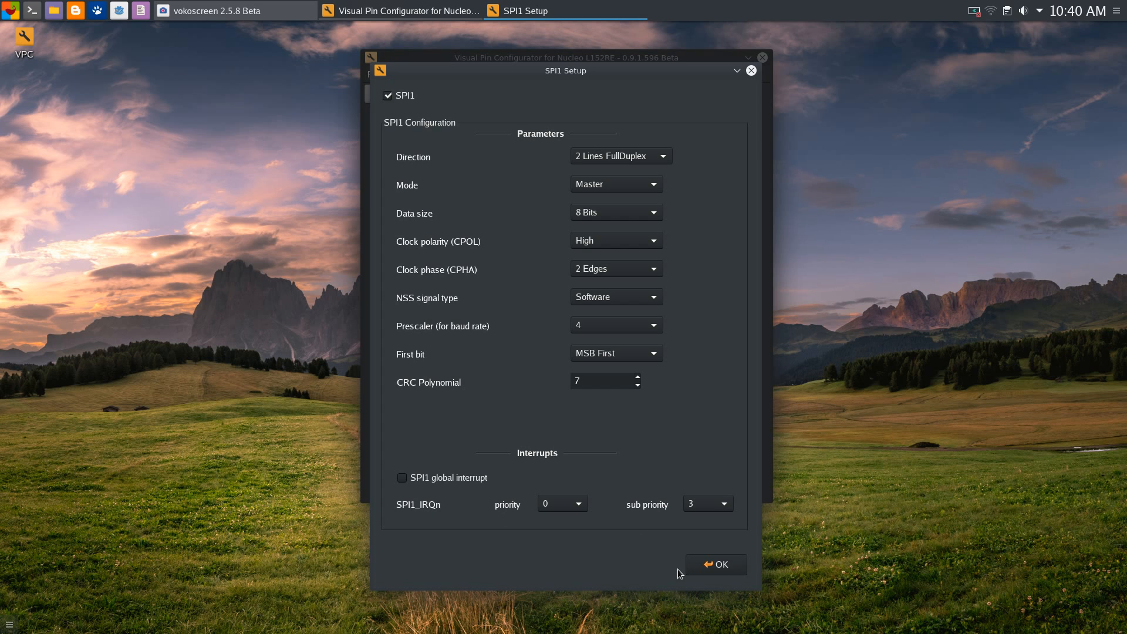
{"action": "left_click", "coordinate": [704, 568]}
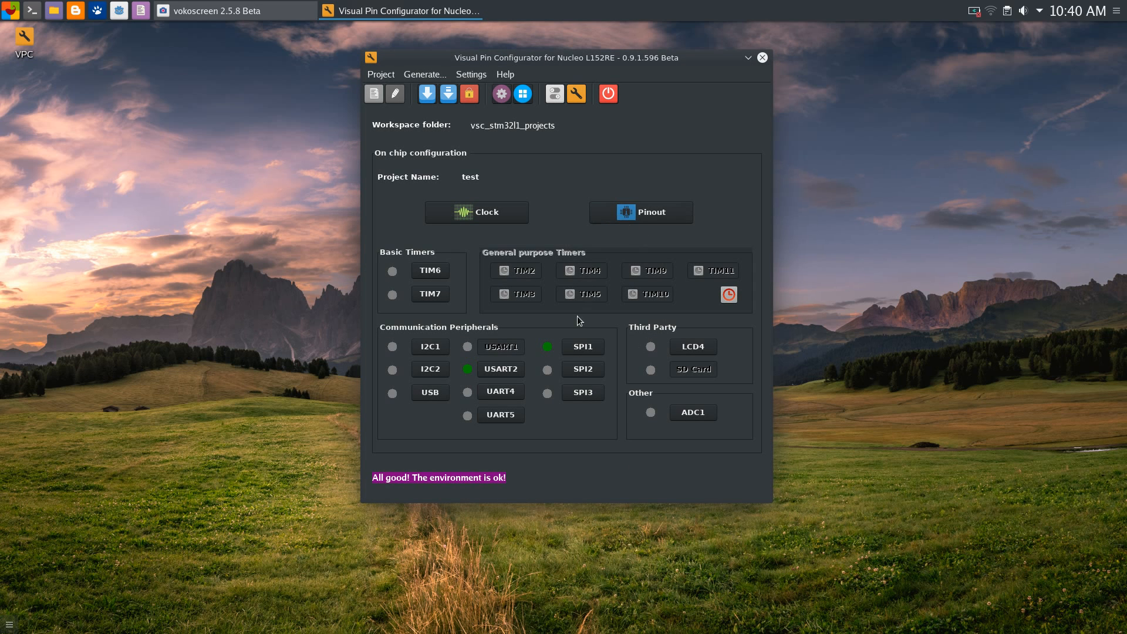
{"action": "left_click", "coordinate": [576, 350]}
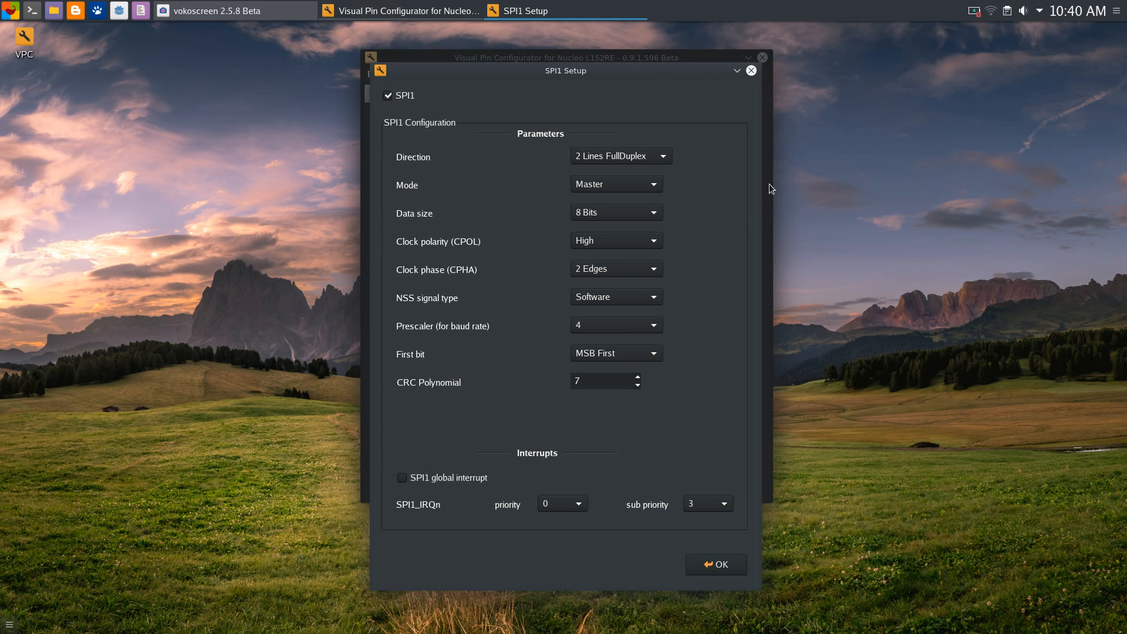
{"action": "left_click_drag", "start_coordinate": [534, 73], "coordinate": [561, 61]}
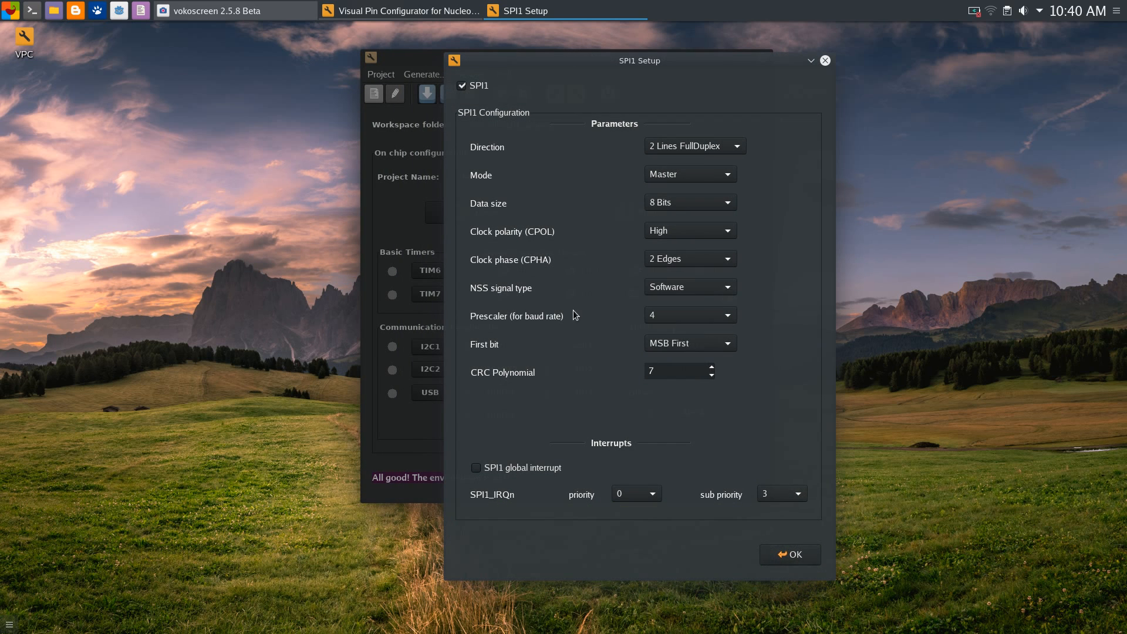
{"action": "left_click", "coordinate": [462, 85]}
{"action": "left_click", "coordinate": [782, 552]}
{"action": "left_click", "coordinate": [649, 212]}
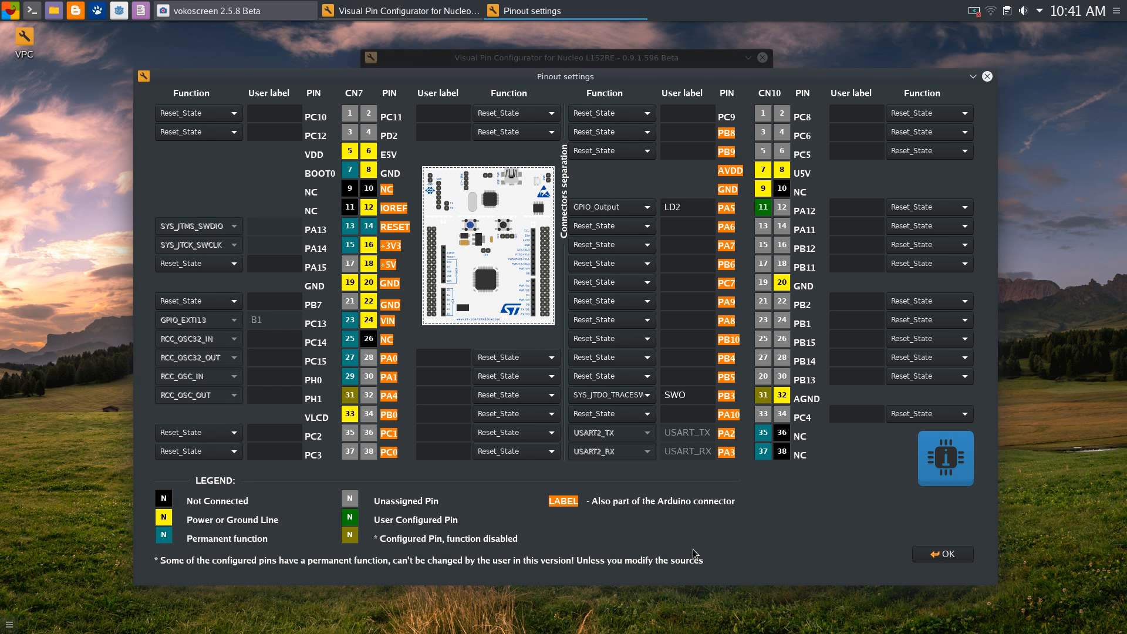
{"action": "left_click", "coordinate": [943, 553]}
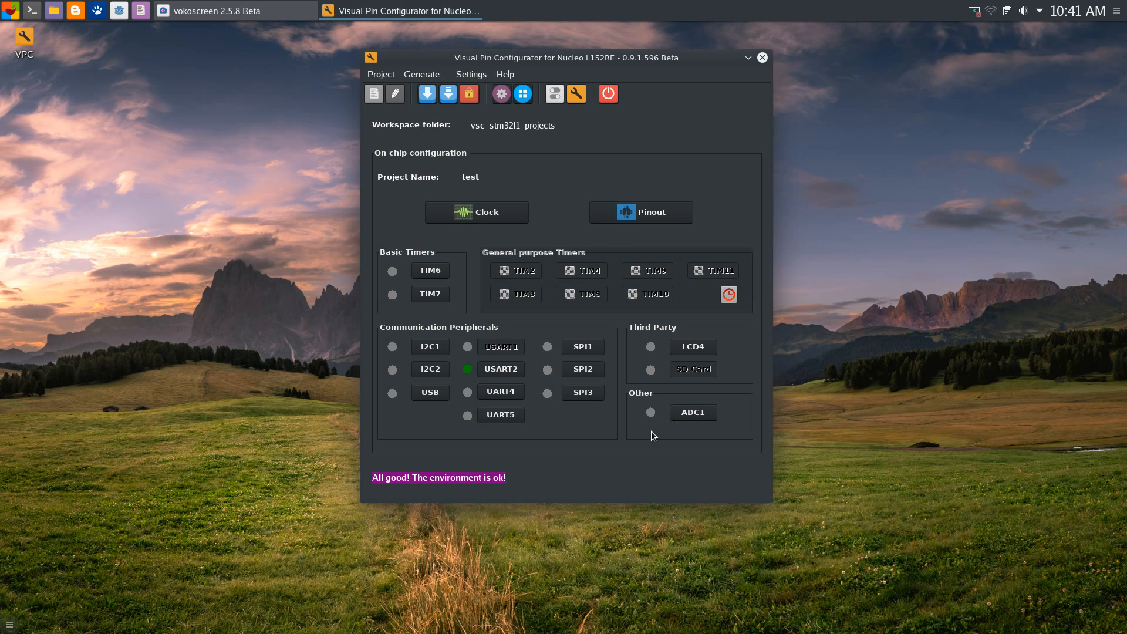
{"action": "left_click_drag", "start_coordinate": [633, 68], "coordinate": [614, 71]}
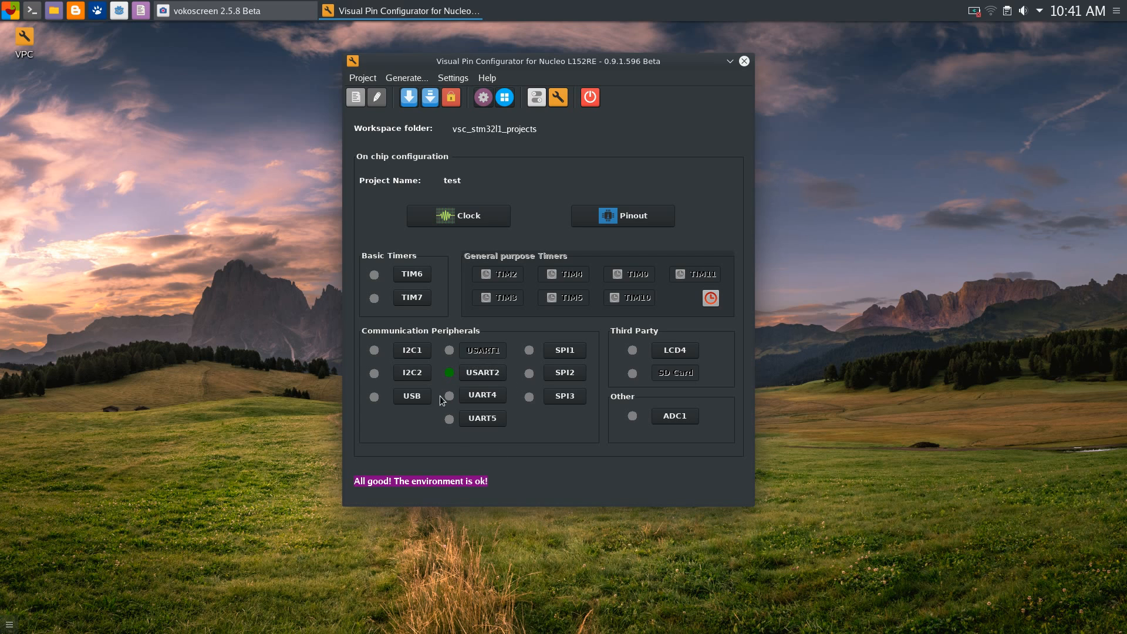
{"action": "left_click", "coordinate": [483, 374]}
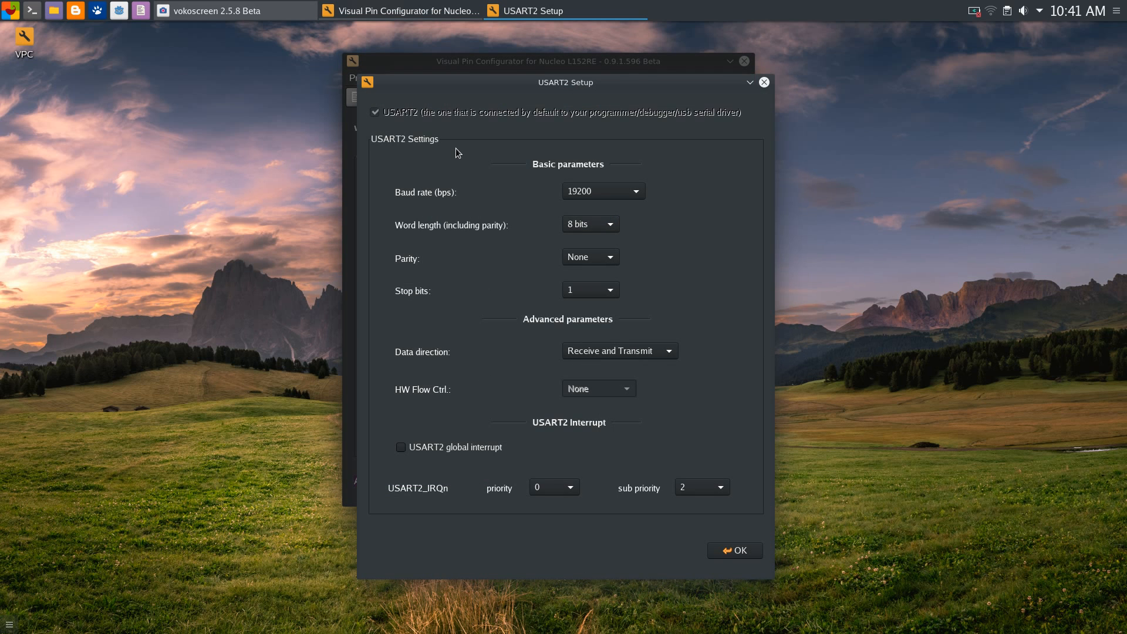
{"action": "left_click_drag", "start_coordinate": [515, 75], "coordinate": [662, 51]}
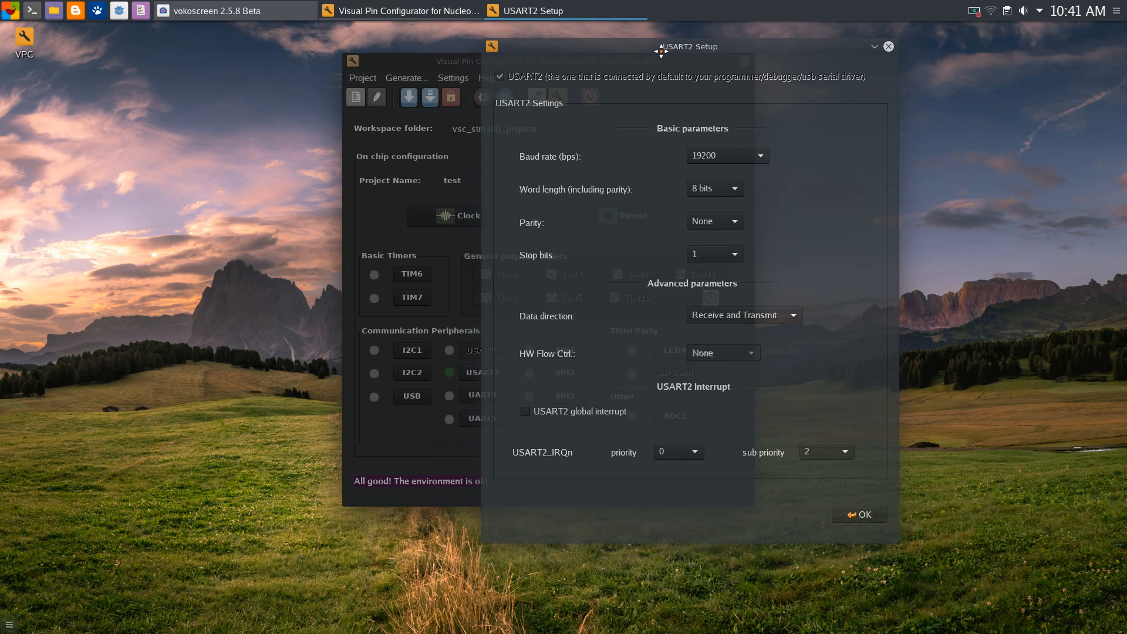
{"action": "left_click", "coordinate": [862, 518]}
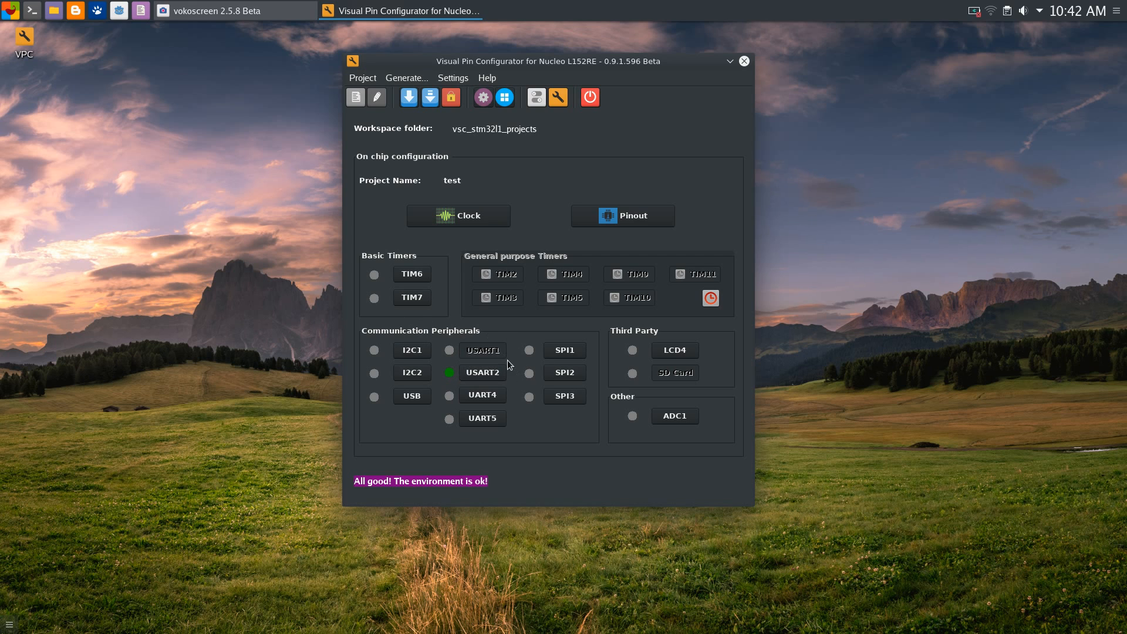
{"action": "left_click_drag", "start_coordinate": [571, 58], "coordinate": [577, 58]}
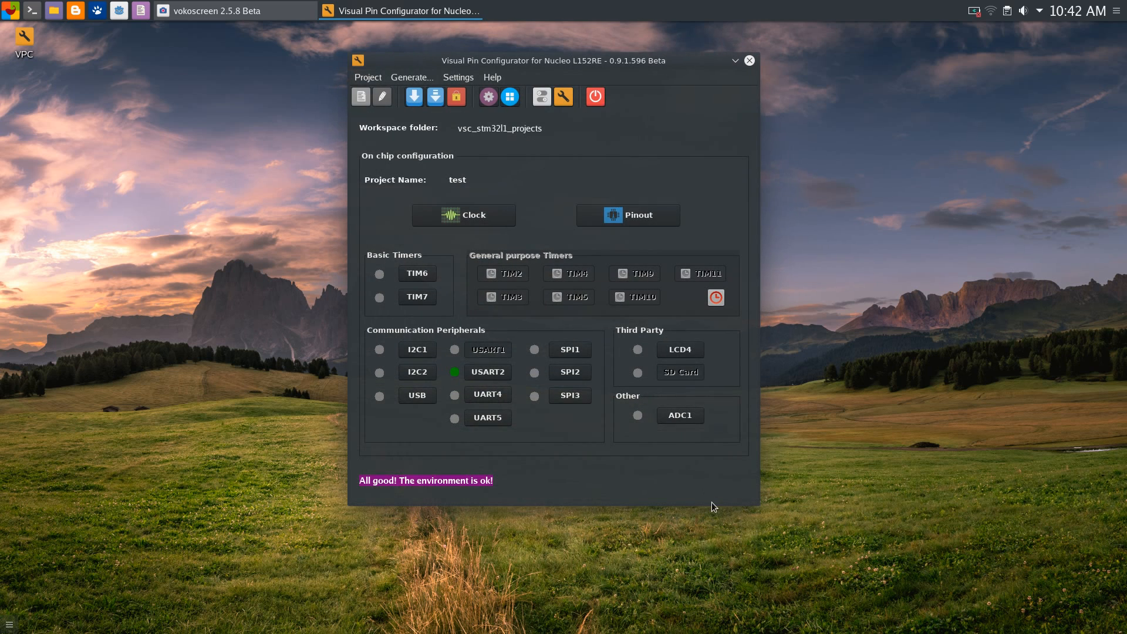
{"action": "left_click", "coordinate": [367, 78]}
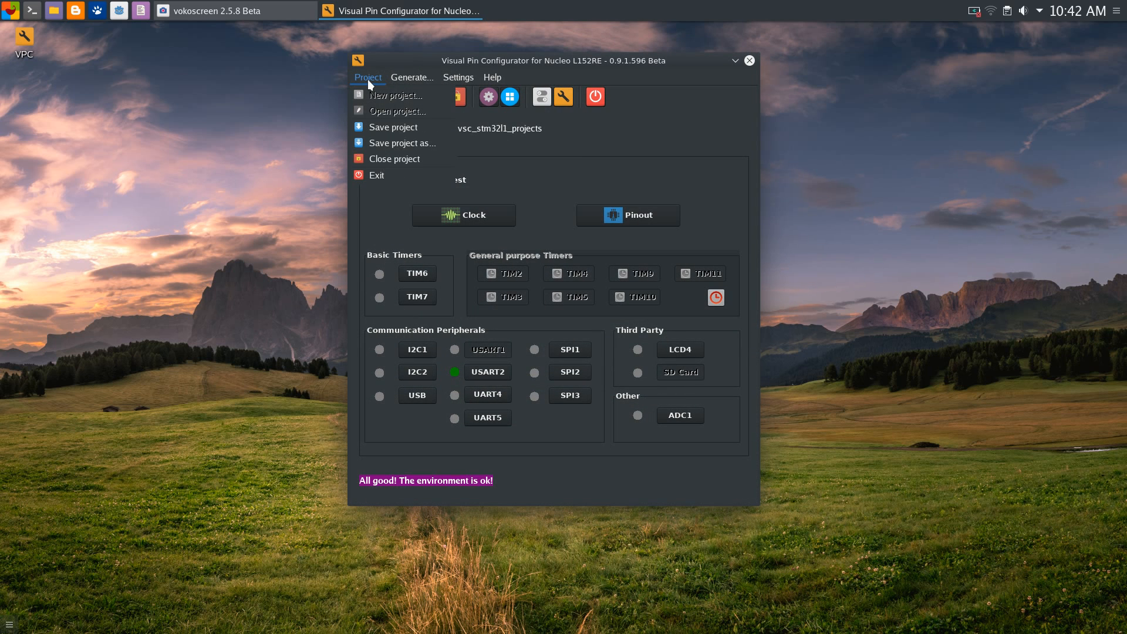
{"action": "left_click", "coordinate": [728, 154]}
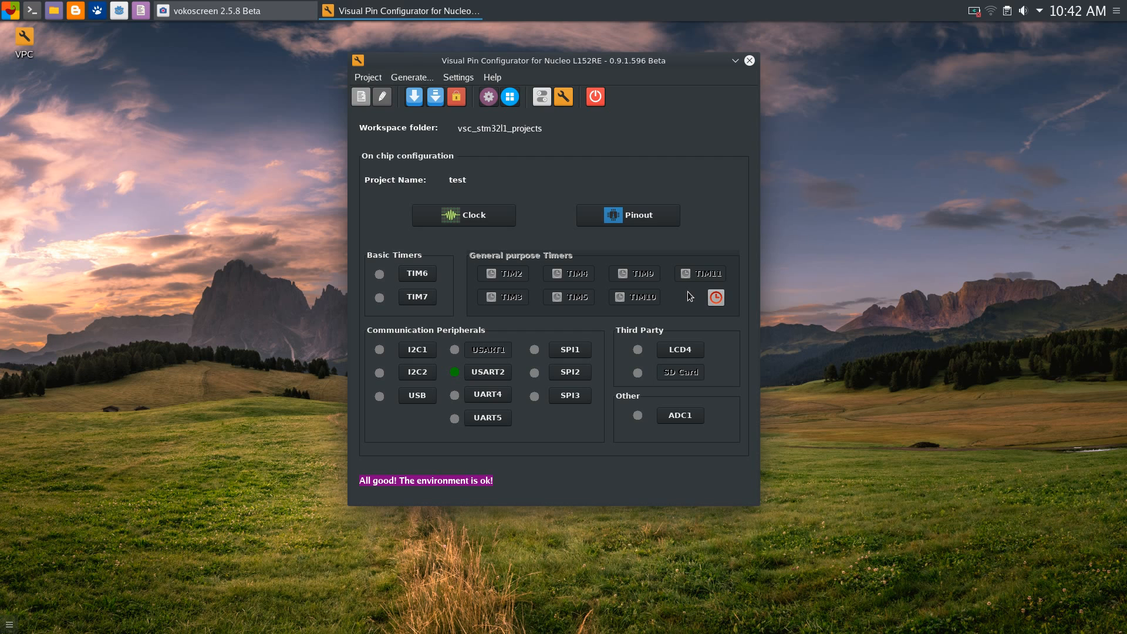
{"action": "left_click_drag", "start_coordinate": [635, 59], "coordinate": [647, 59]}
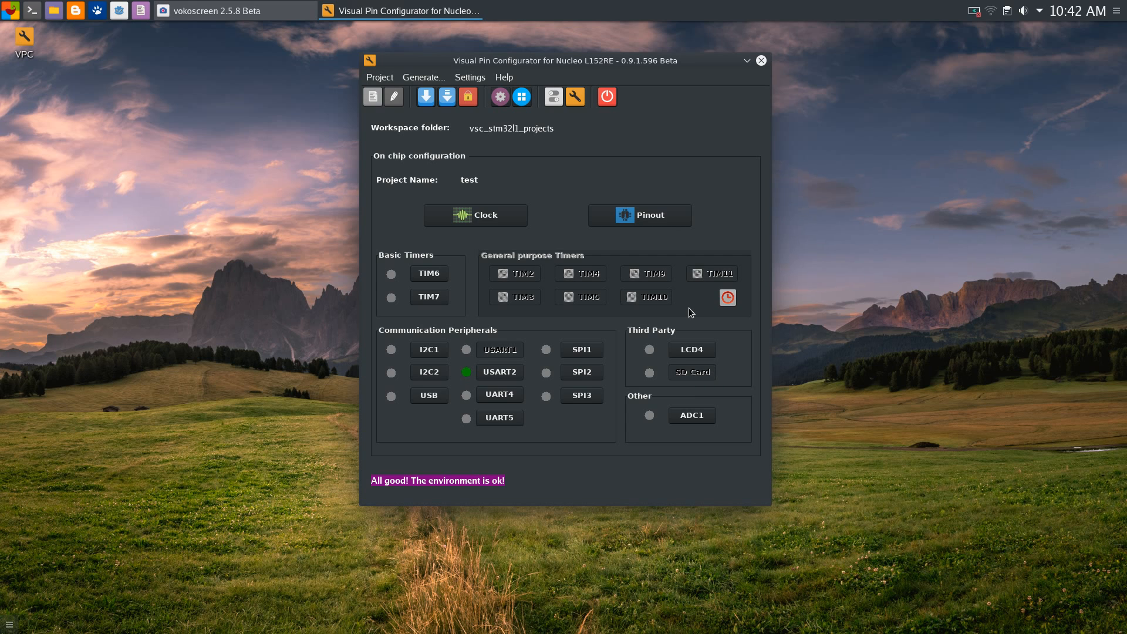
Enable the alphanumeric LCD with default pinout, keeping the 2 x 16 layout and HD44780 chipset
{"action": "left_click", "coordinate": [692, 351]}
{"action": "left_click_drag", "start_coordinate": [566, 129], "coordinate": [660, 149]}
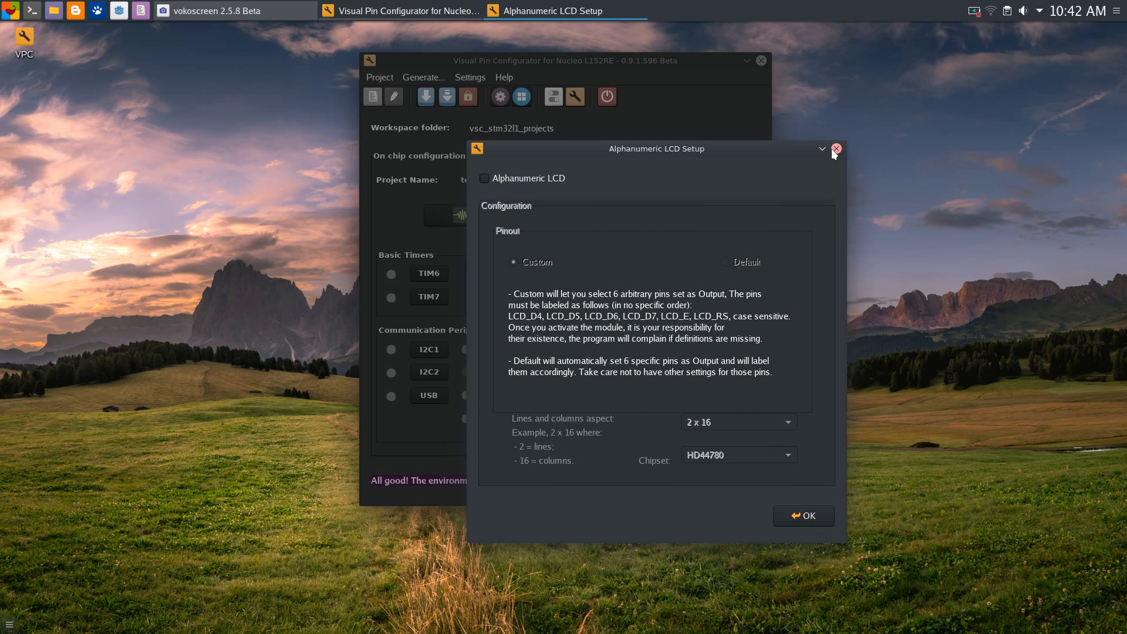
{"action": "left_click", "coordinate": [497, 180]}
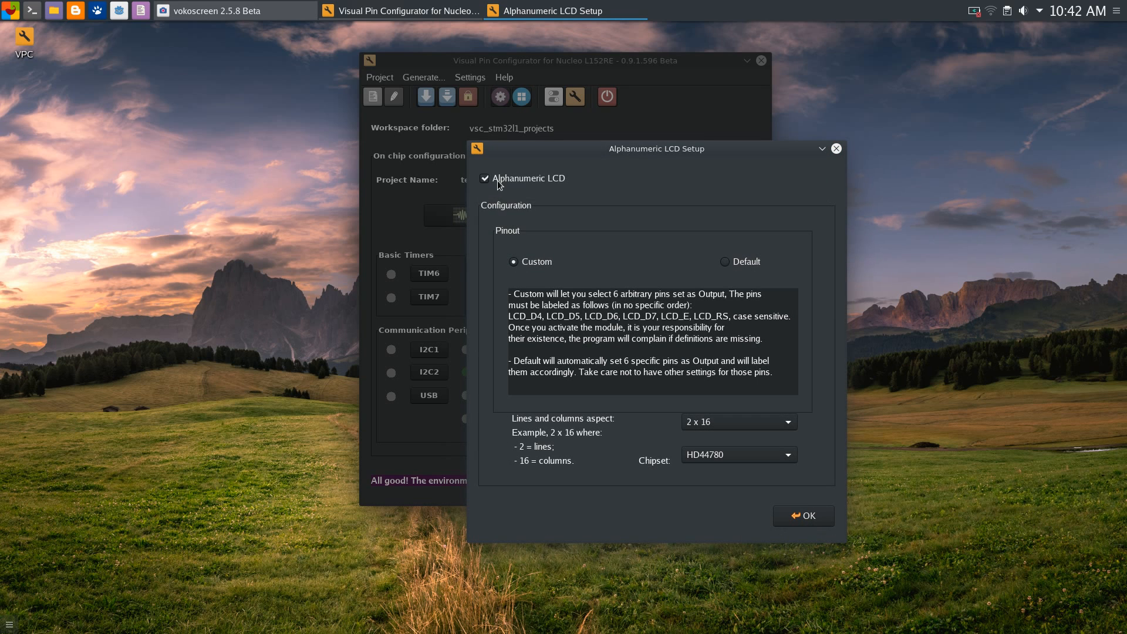
{"action": "left_click", "coordinate": [783, 422]}
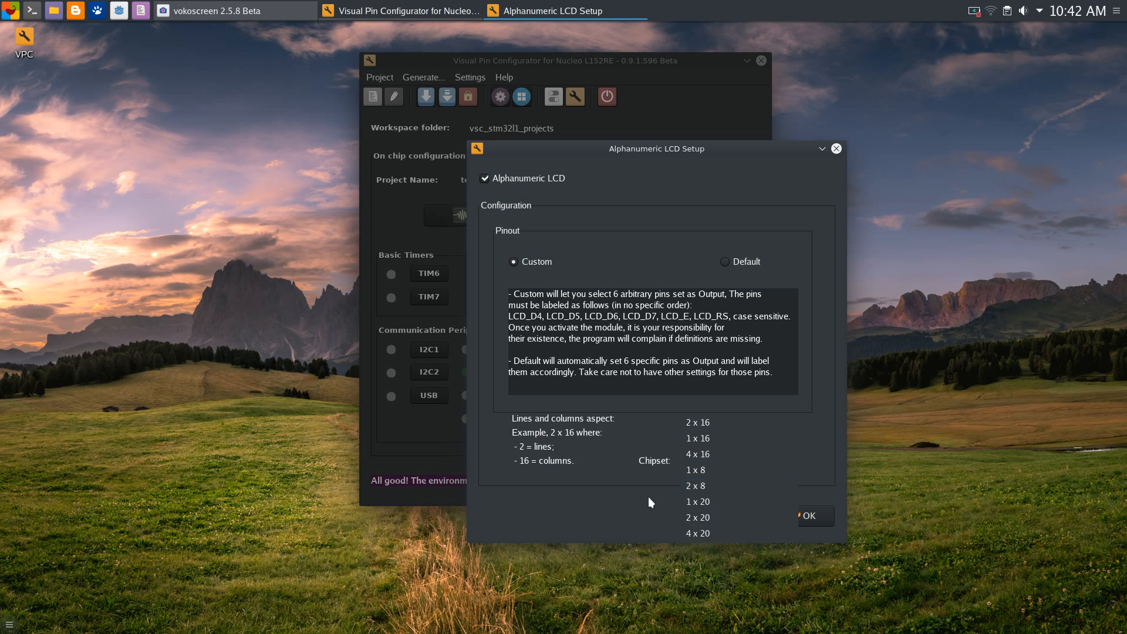
{"action": "left_click", "coordinate": [643, 411]}
{"action": "left_click", "coordinate": [730, 457]}
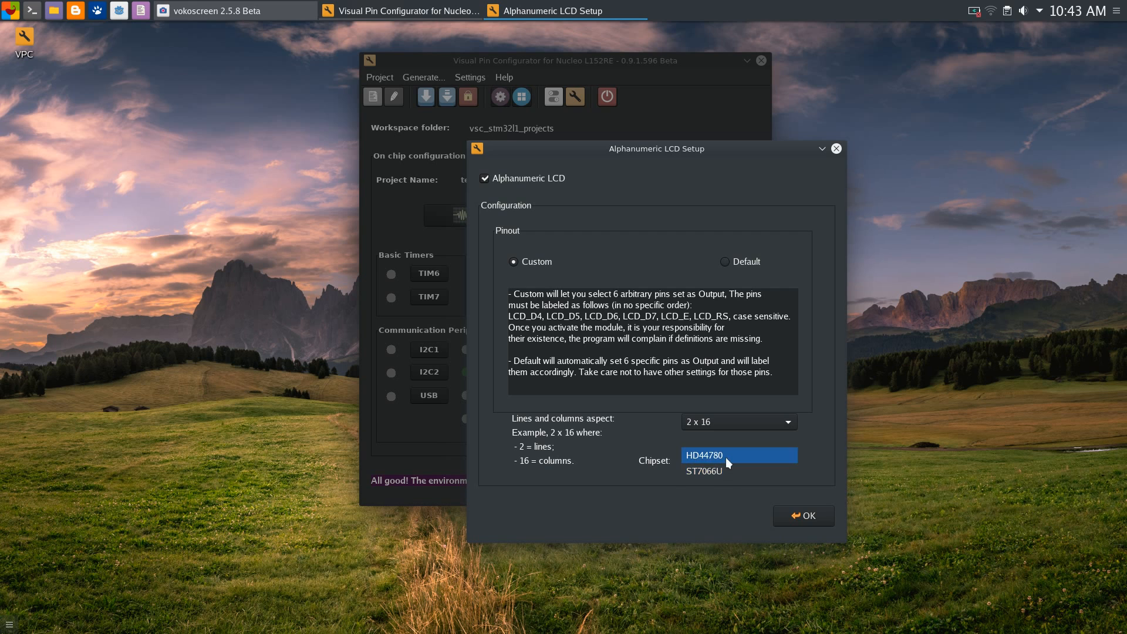
{"action": "left_click", "coordinate": [642, 434]}
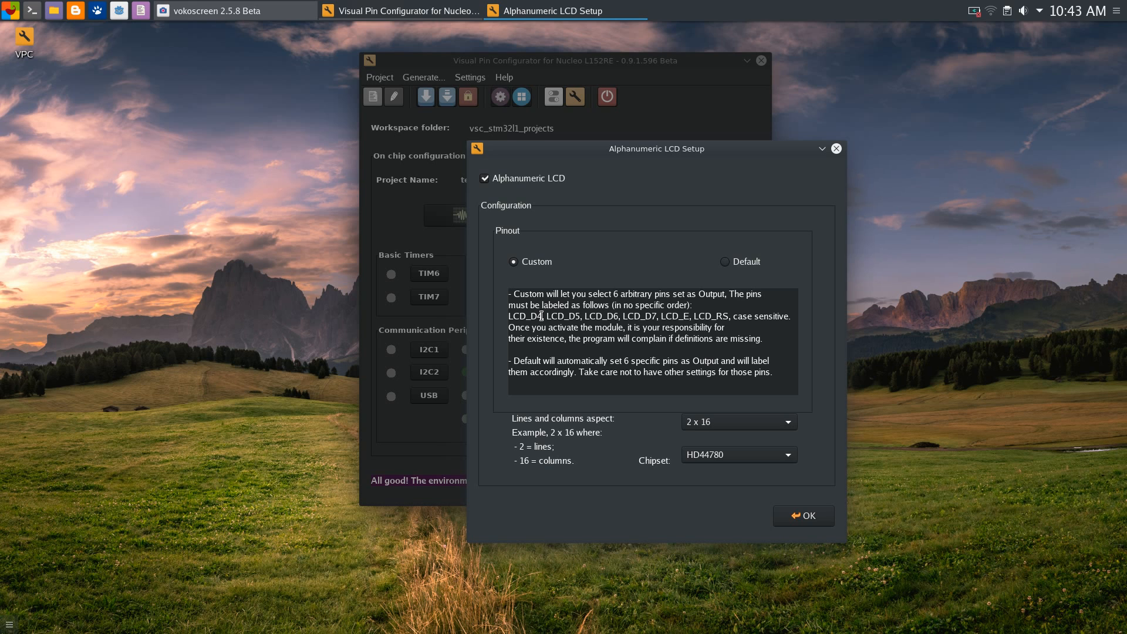
Review the LCD_D4 and LCD_D7 label names in the notes and confirm the LCD settings
{"action": "left_click_drag", "start_coordinate": [508, 315], "coordinate": [726, 318]}
{"action": "left_click", "coordinate": [661, 317]}
{"action": "left_click", "coordinate": [728, 315]}
{"action": "left_click_drag", "start_coordinate": [670, 149], "coordinate": [689, 116]}
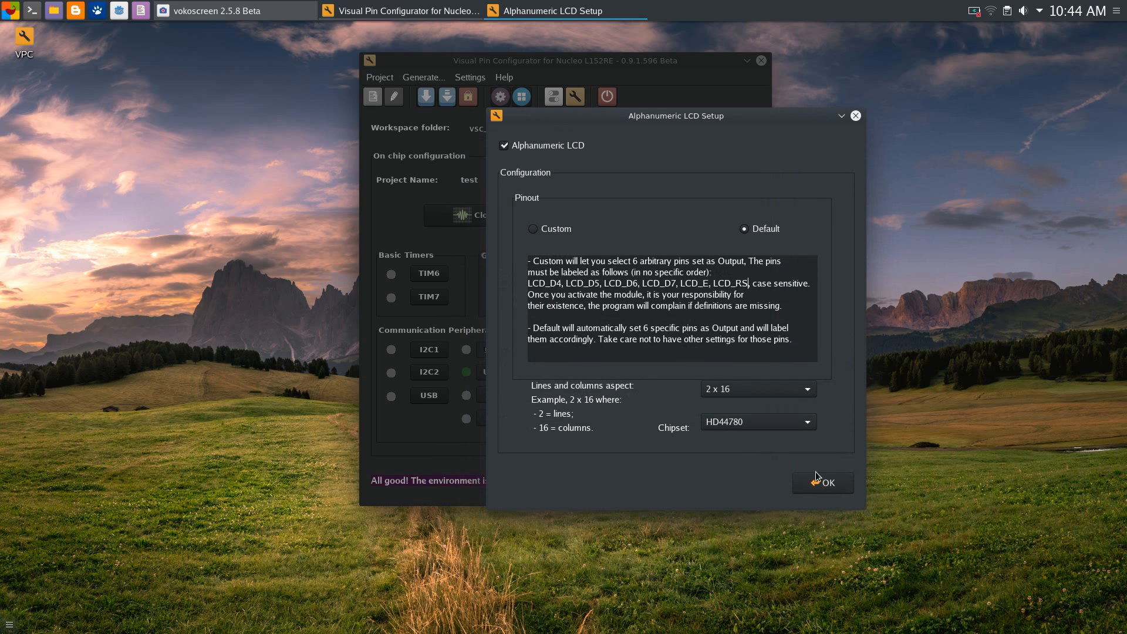
{"action": "left_click", "coordinate": [825, 484]}
{"action": "left_click", "coordinate": [650, 221]}
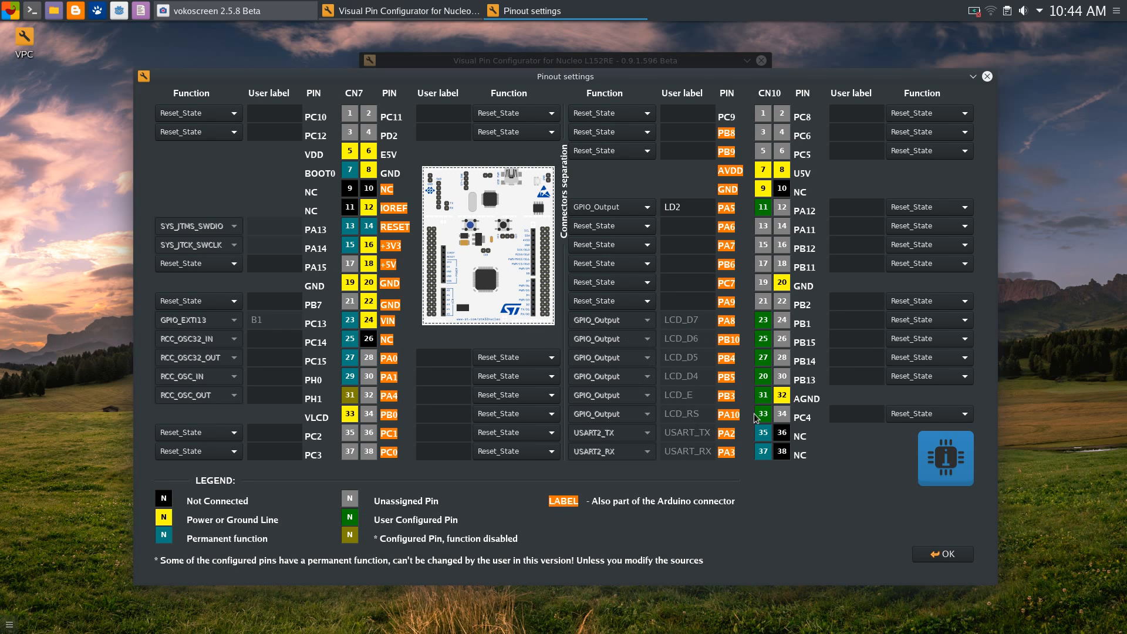
Check PA9's function choices unchanged and the LCD pins on PA8, PB10, PB4, PB5, PB3, PA10
{"action": "left_click", "coordinate": [616, 306]}
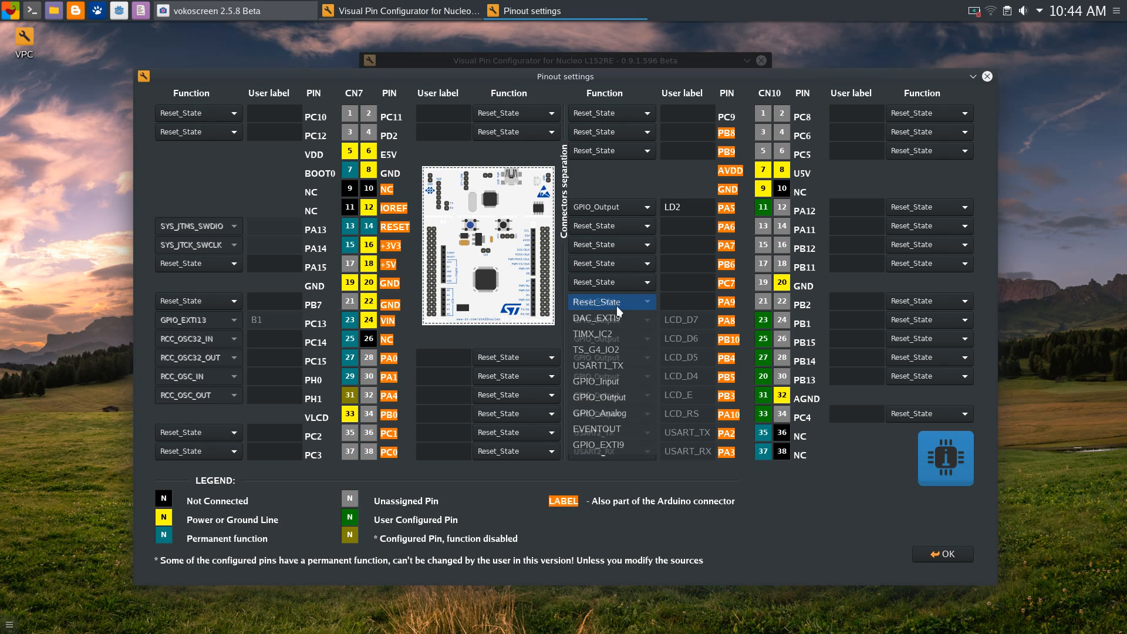
{"action": "left_click", "coordinate": [696, 302]}
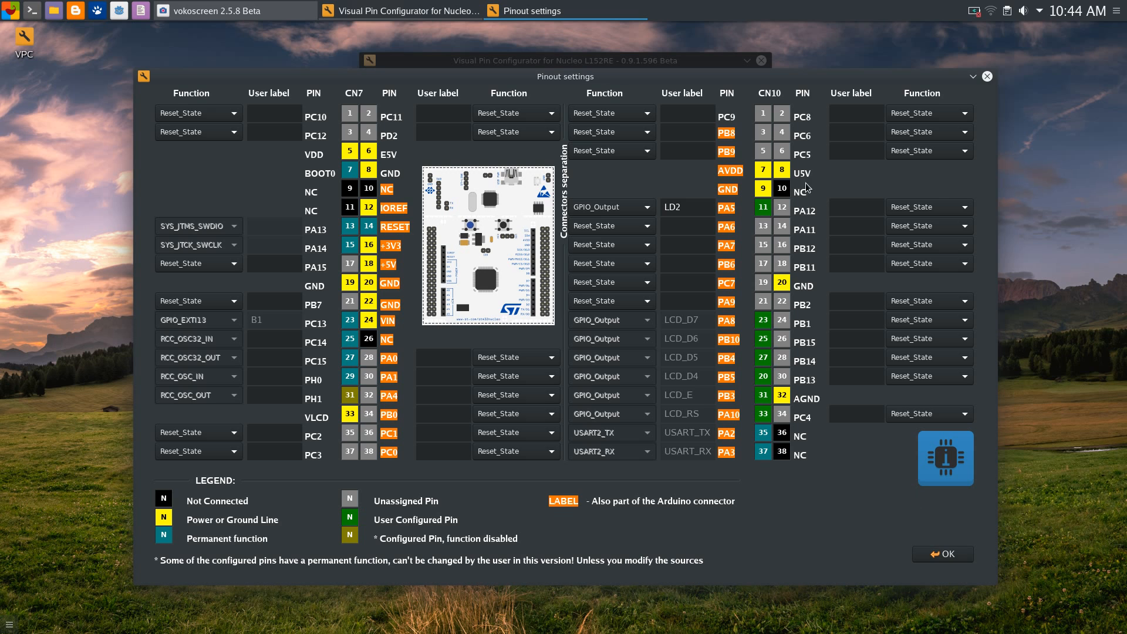
{"action": "mouse_move", "coordinate": [619, 82]}
{"action": "left_mouse_down"}
{"action": "mouse_move", "coordinate": [620, 97]}
{"action": "mouse_move", "coordinate": [631, 85]}
{"action": "left_mouse_up"}
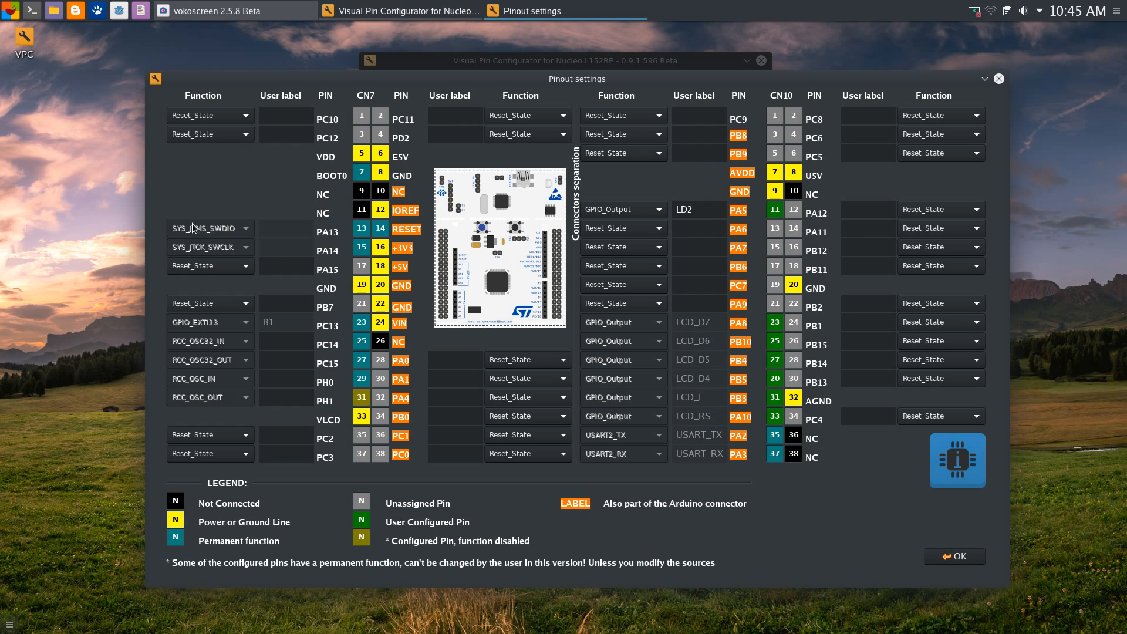
{"action": "left_click_drag", "start_coordinate": [328, 76], "coordinate": [302, 78]}
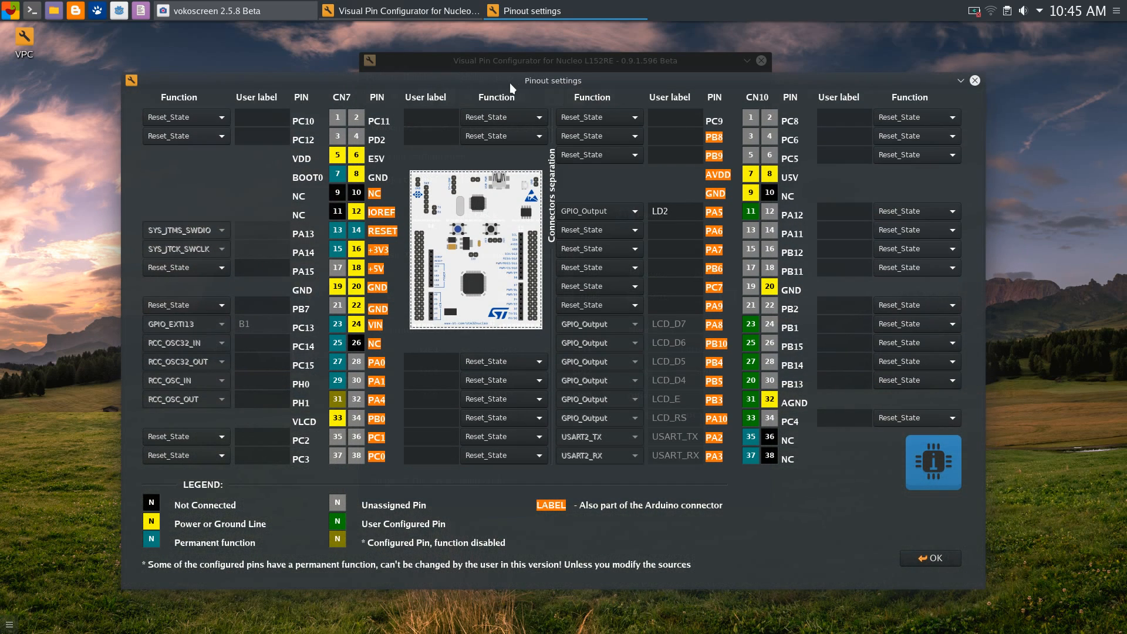
{"action": "left_click_drag", "start_coordinate": [532, 84], "coordinate": [536, 79]}
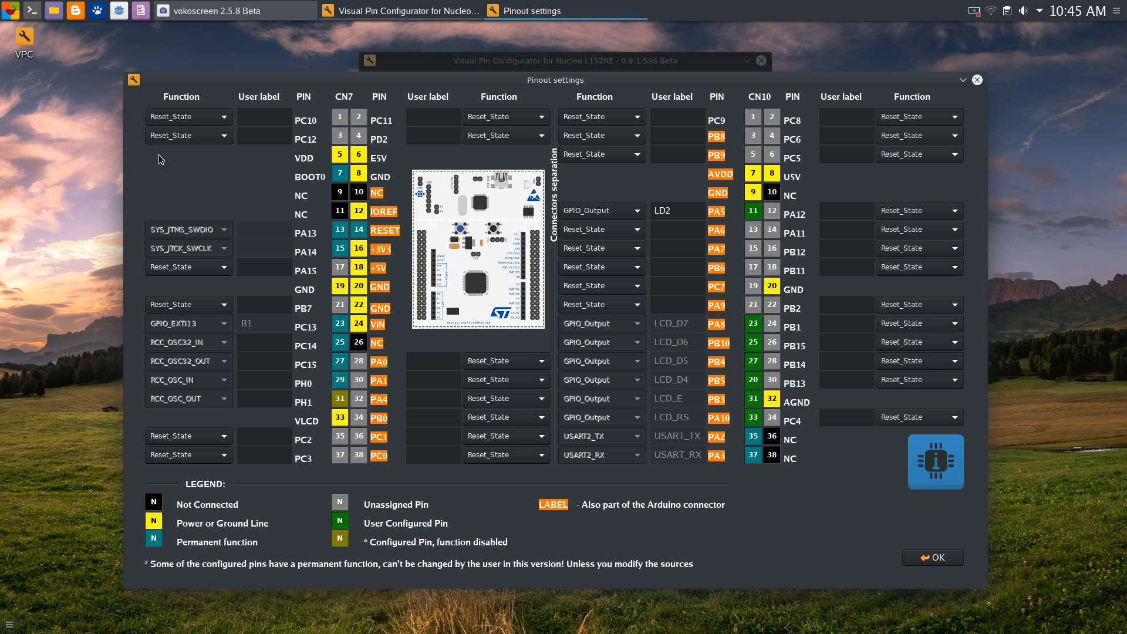
{"action": "left_click_drag", "start_coordinate": [207, 85], "coordinate": [207, 65]}
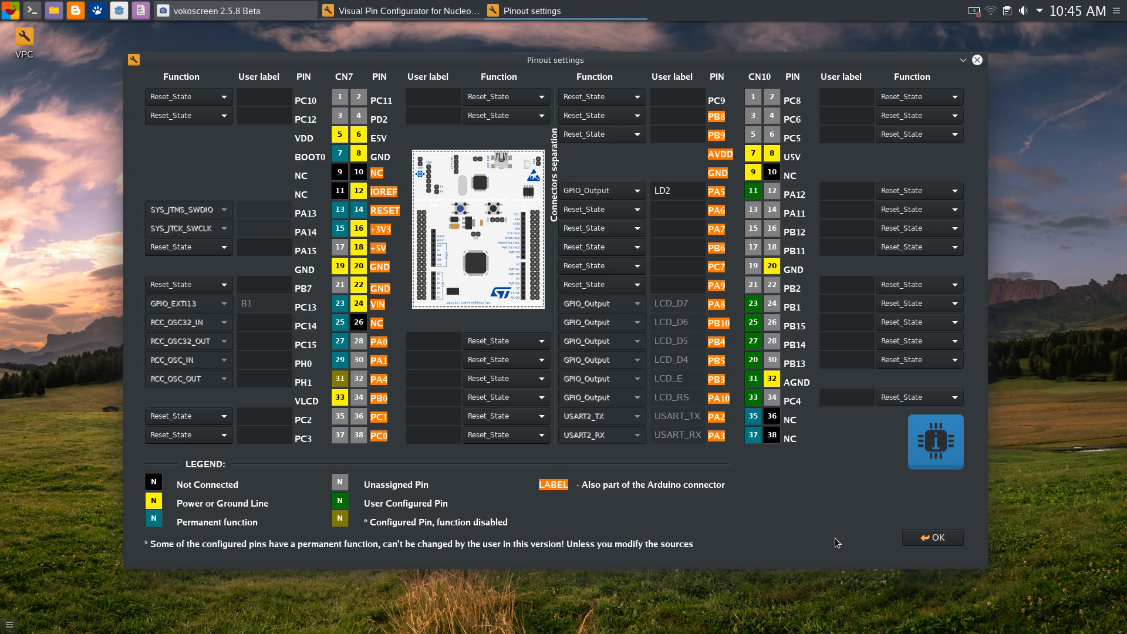
{"action": "left_click", "coordinate": [932, 538]}
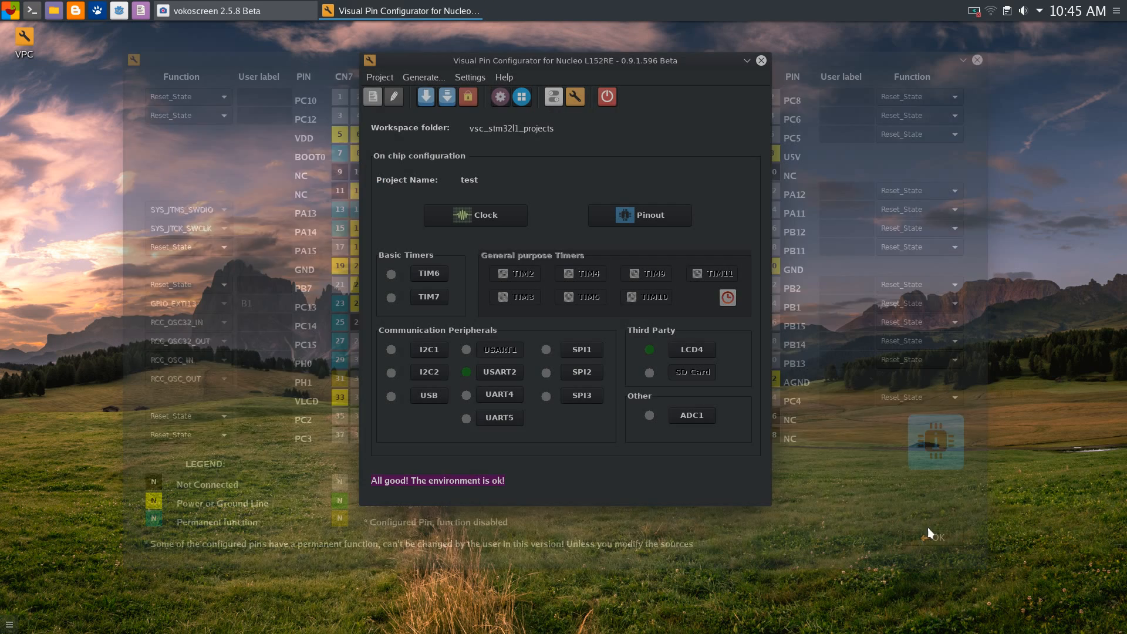
{"action": "left_click_drag", "start_coordinate": [600, 57], "coordinate": [592, 87]}
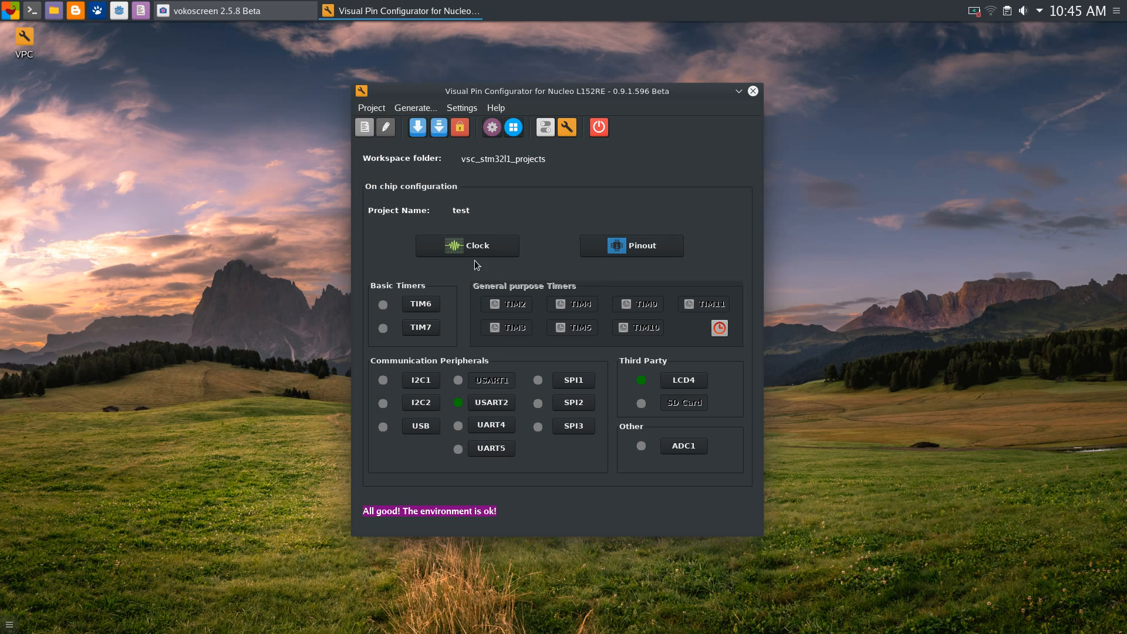
{"action": "left_click", "coordinate": [642, 250]}
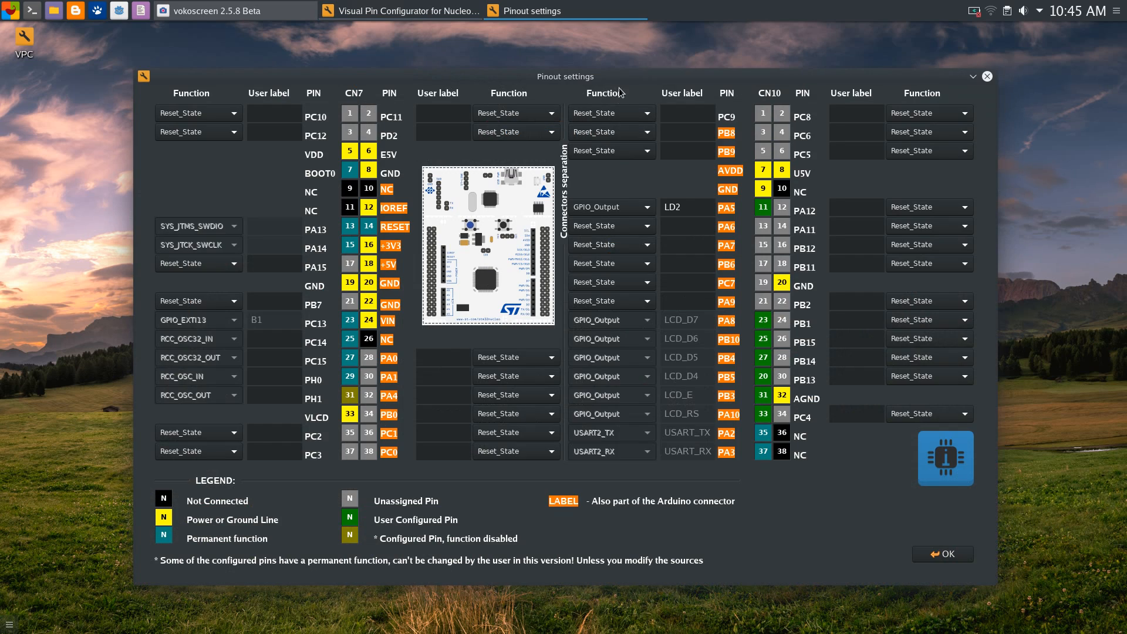
{"action": "left_click_drag", "start_coordinate": [621, 87], "coordinate": [595, 58]}
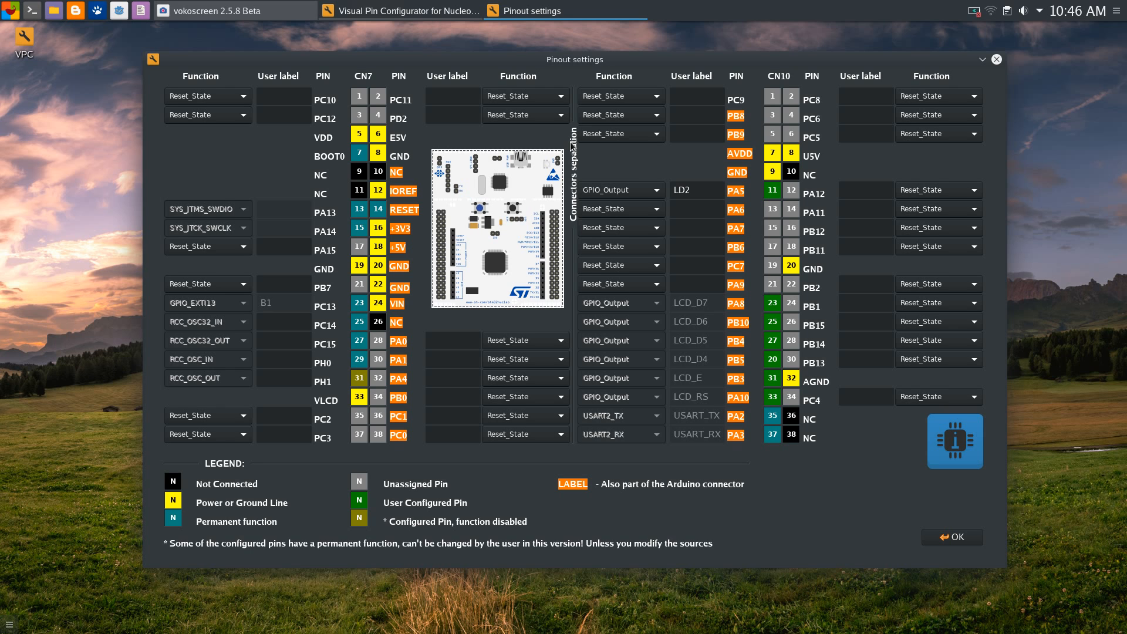
Make PB8 a GPIO_Input pin and accept its input-mode tuning
{"action": "mouse_move", "coordinate": [538, 59]}
{"action": "left_mouse_down"}
{"action": "mouse_move", "coordinate": [552, 54]}
{"action": "mouse_move", "coordinate": [540, 65]}
{"action": "left_mouse_up"}
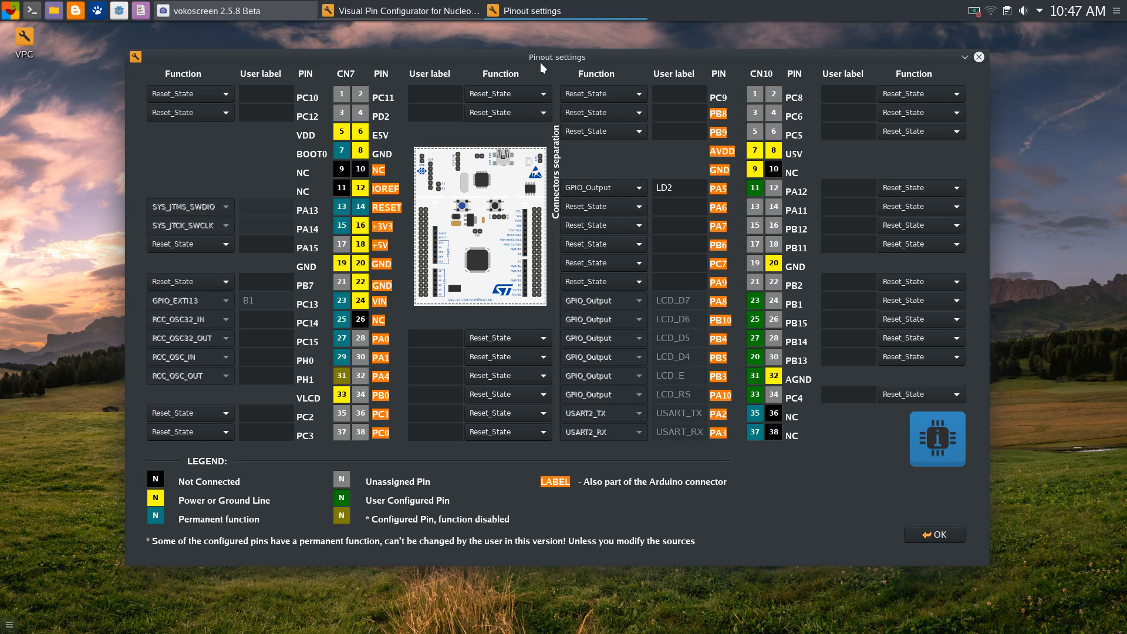
{"action": "left_click_drag", "start_coordinate": [542, 63], "coordinate": [549, 66]}
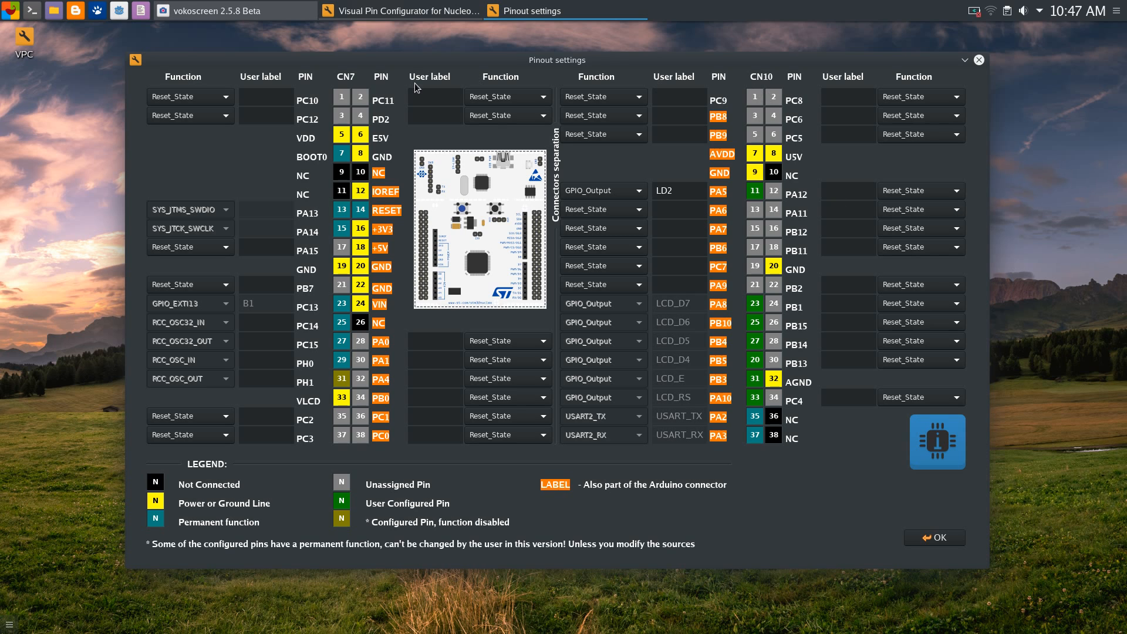
{"action": "left_click", "coordinate": [631, 115]}
{"action": "left_click", "coordinate": [672, 170]}
{"action": "left_click", "coordinate": [604, 117]}
{"action": "left_click", "coordinate": [610, 118]}
{"action": "left_click", "coordinate": [615, 118]}
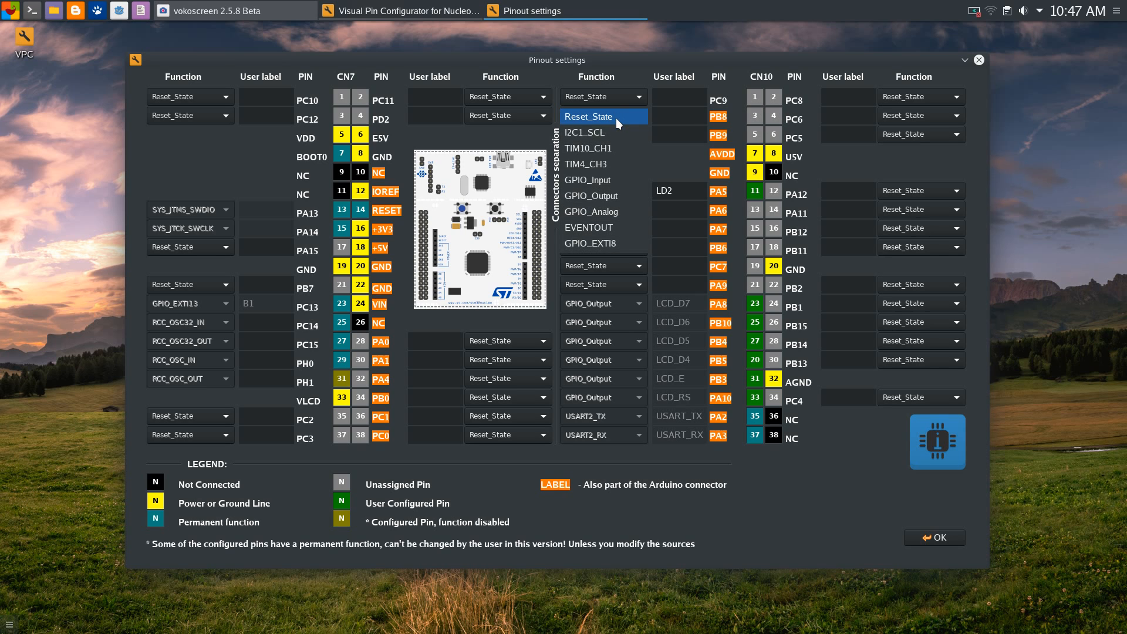
{"action": "left_click", "coordinate": [614, 179]}
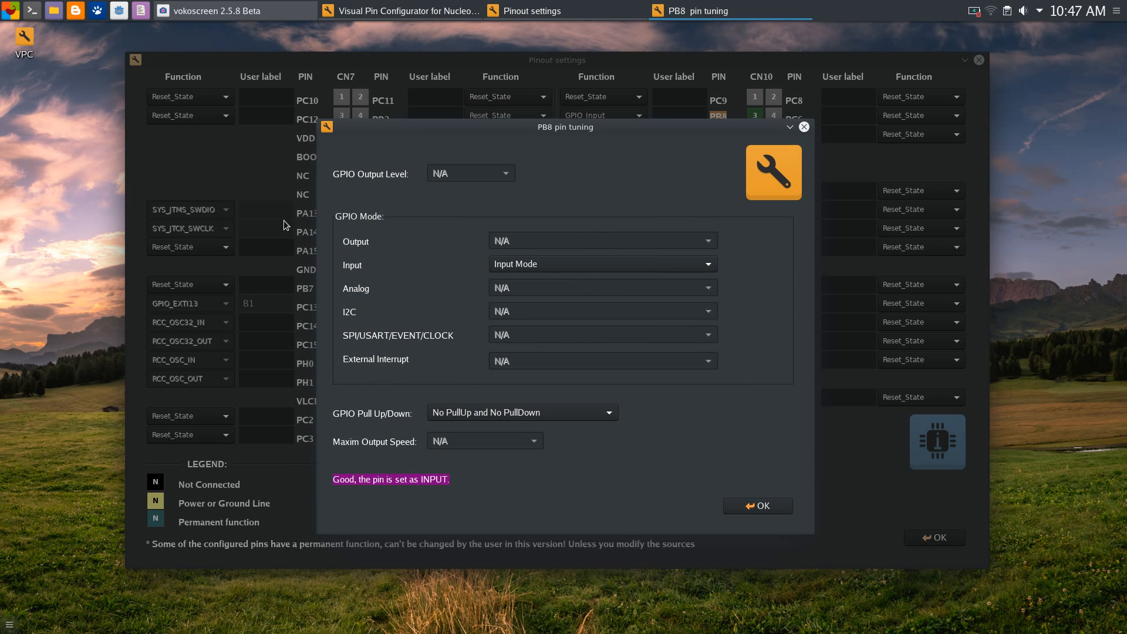
{"action": "left_click", "coordinate": [761, 505]}
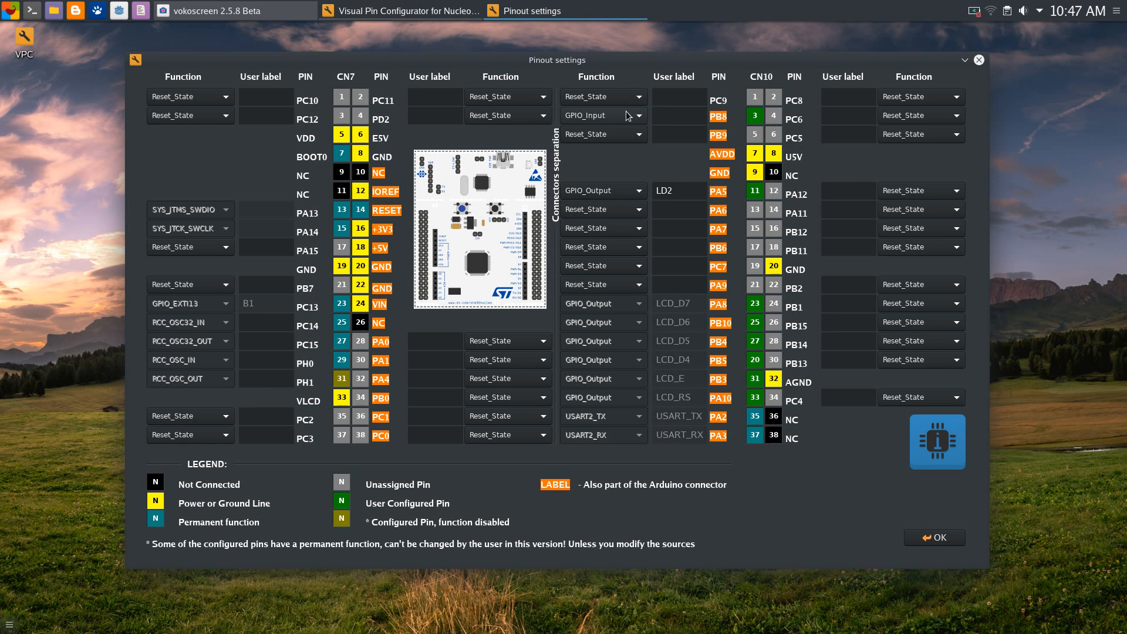
Return PB8 to Reset_State and close the pinout settings
{"action": "left_click", "coordinate": [754, 115]}
{"action": "left_click_drag", "start_coordinate": [652, 124], "coordinate": [608, 56]}
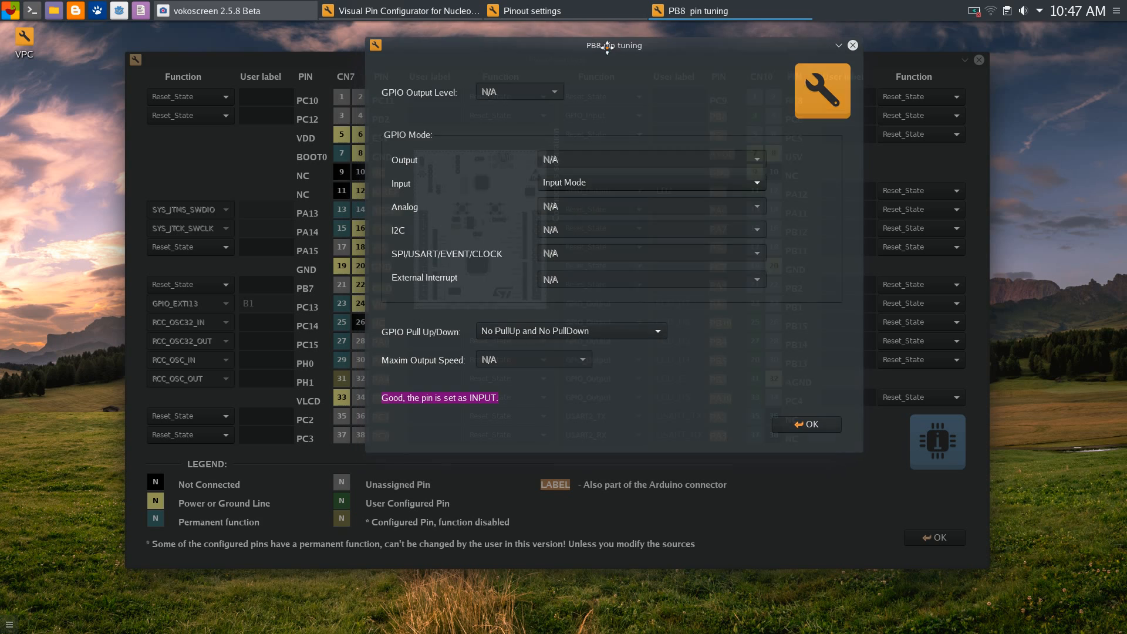
{"action": "left_click", "coordinate": [794, 425]}
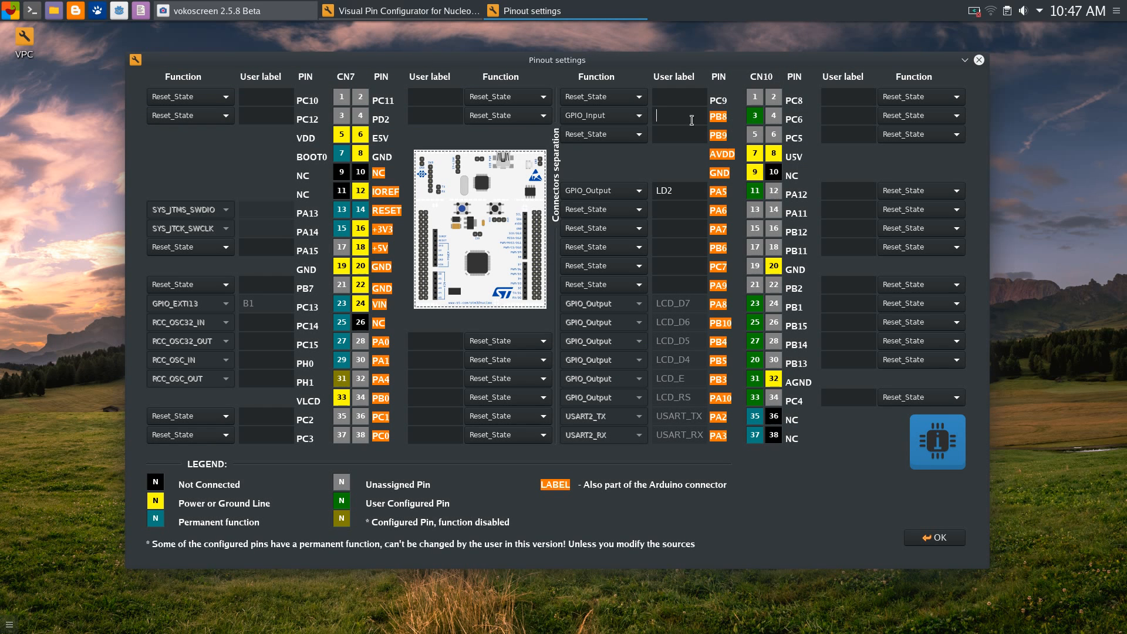
{"action": "left_click", "coordinate": [636, 116]}
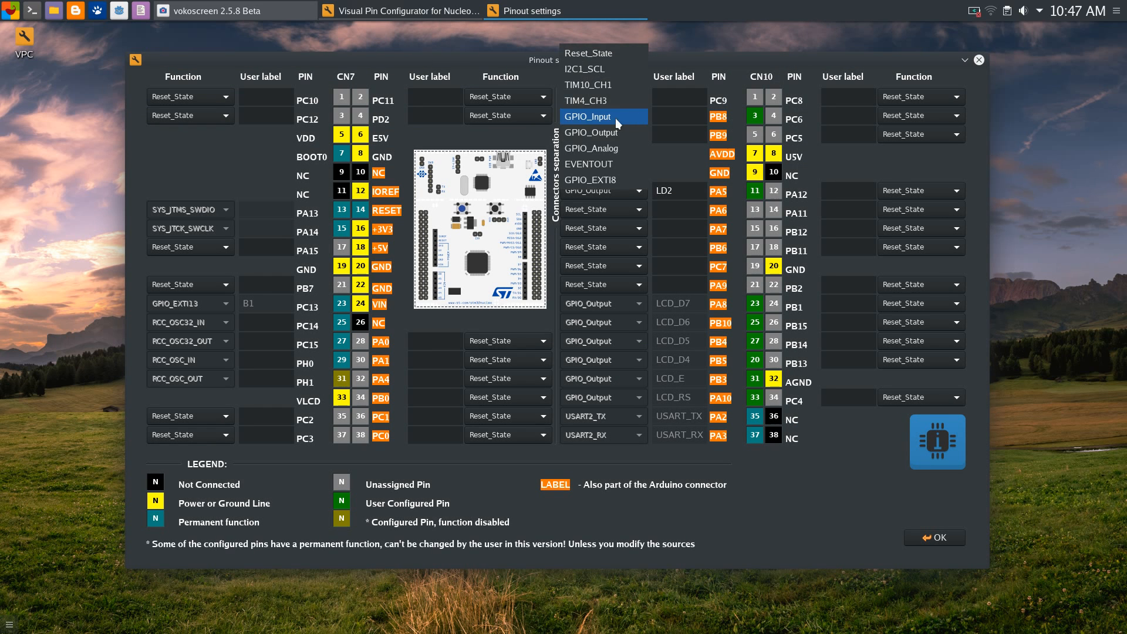
{"action": "left_click", "coordinate": [586, 53]}
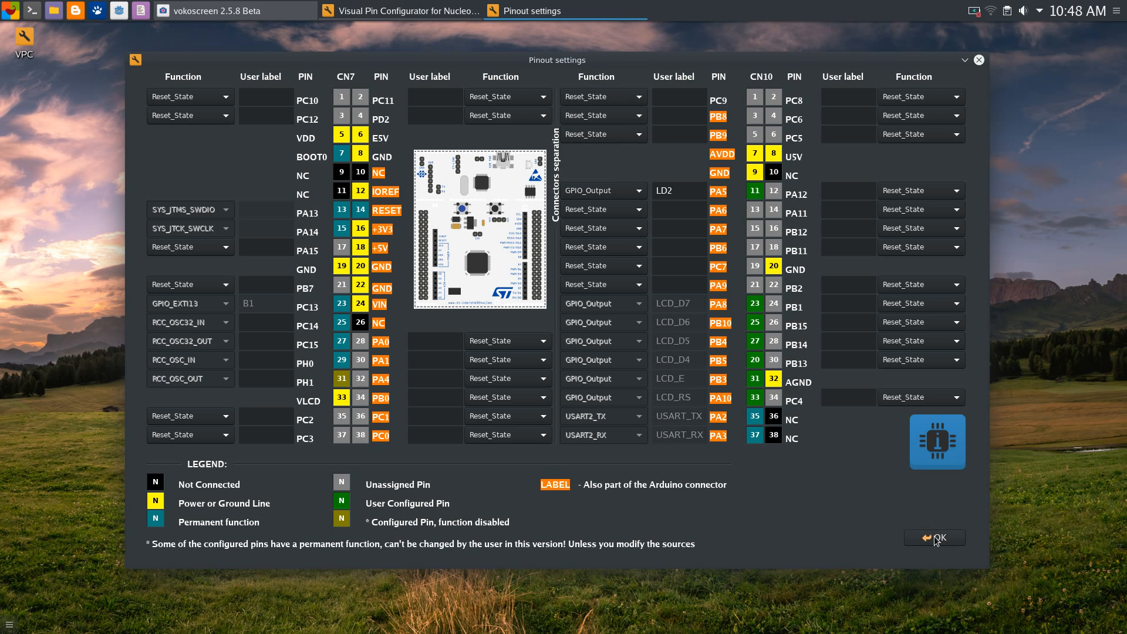
{"action": "left_click", "coordinate": [935, 538]}
{"action": "left_click", "coordinate": [685, 448]}
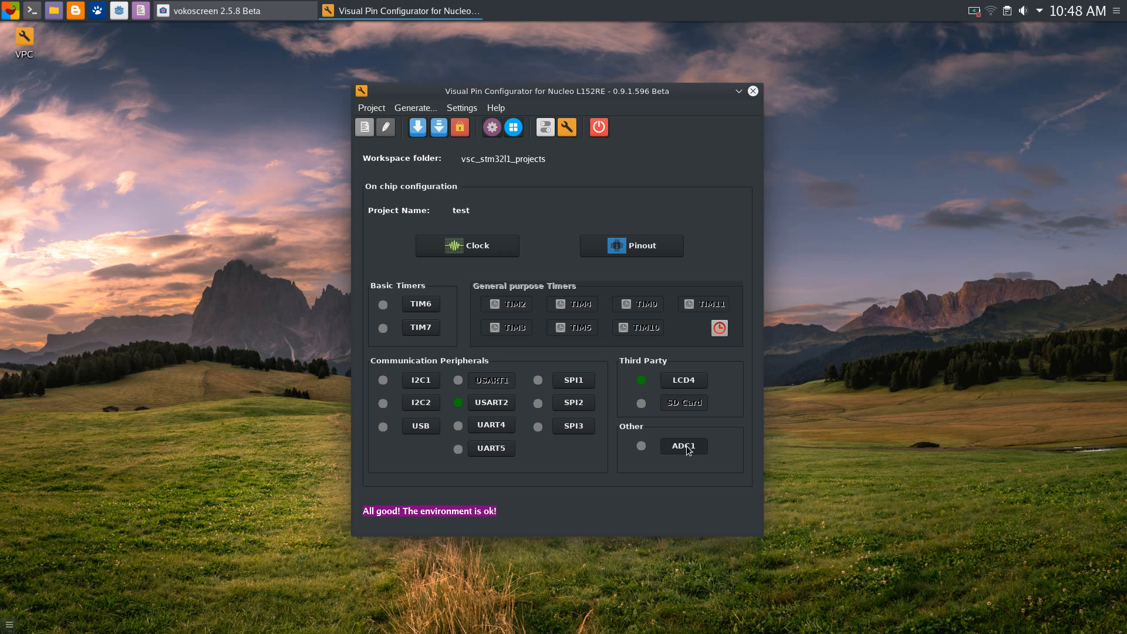
{"action": "left_click_drag", "start_coordinate": [590, 72], "coordinate": [648, 51]}
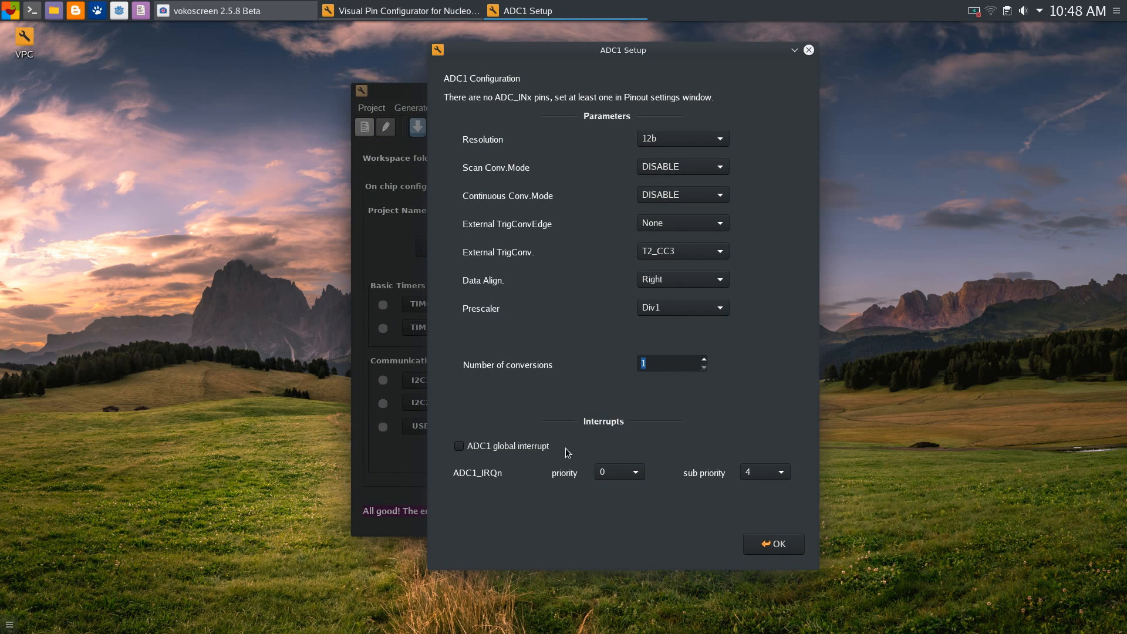
{"action": "left_click", "coordinate": [660, 370]}
{"action": "left_click_drag", "start_coordinate": [557, 57], "coordinate": [585, 54]}
{"action": "left_click_drag", "start_coordinate": [681, 51], "coordinate": [657, 71]}
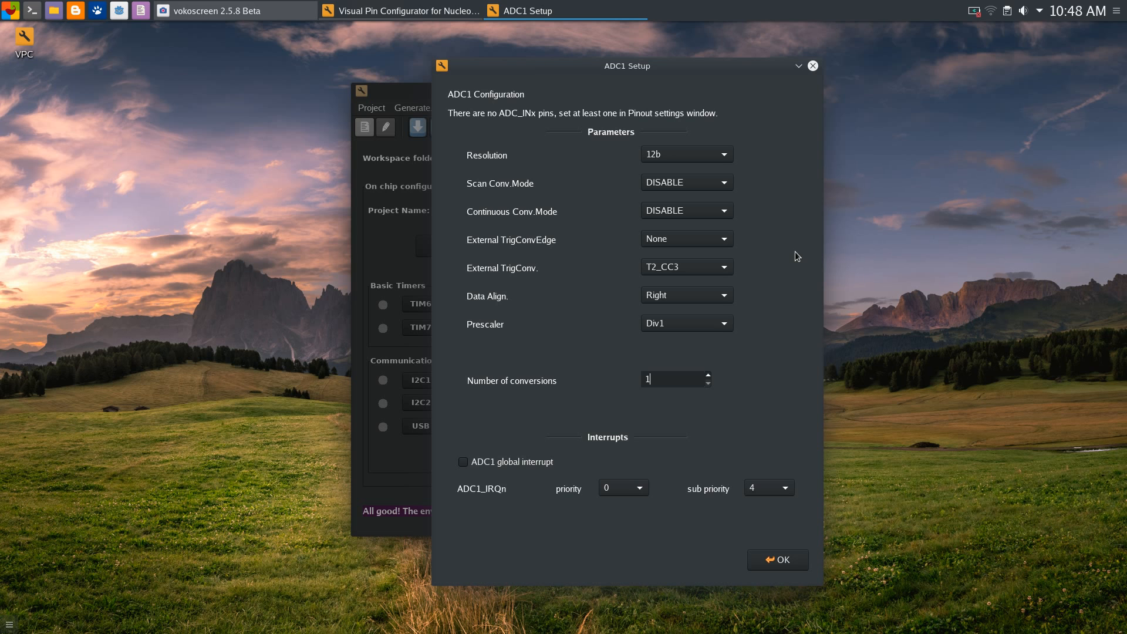
{"action": "left_click_drag", "start_coordinate": [650, 74], "coordinate": [666, 65]}
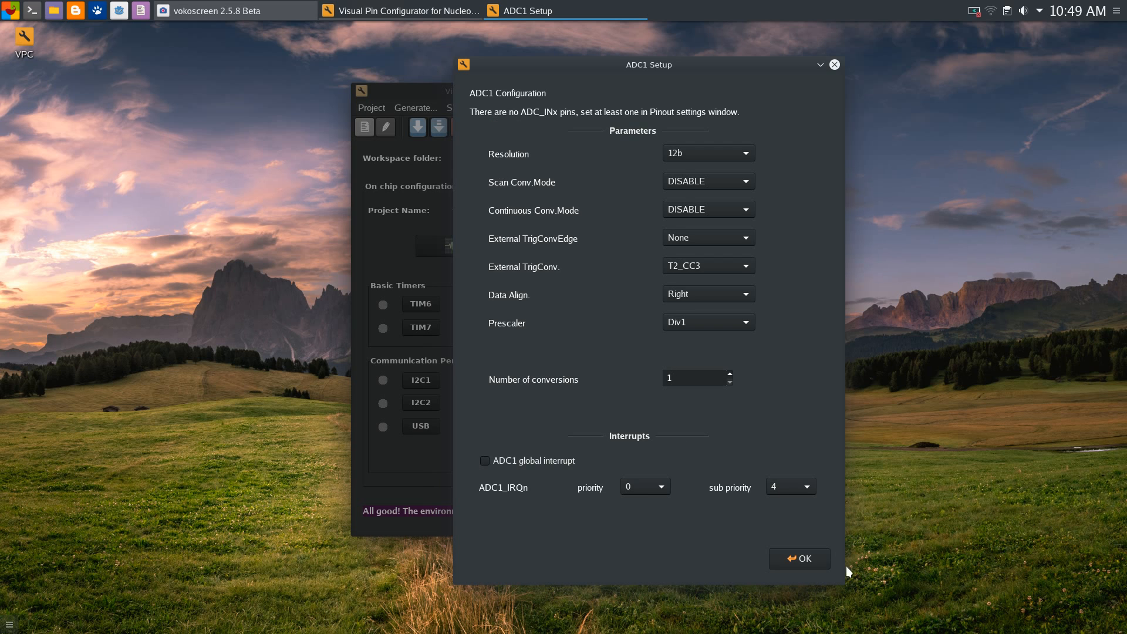
{"action": "left_click", "coordinate": [812, 560]}
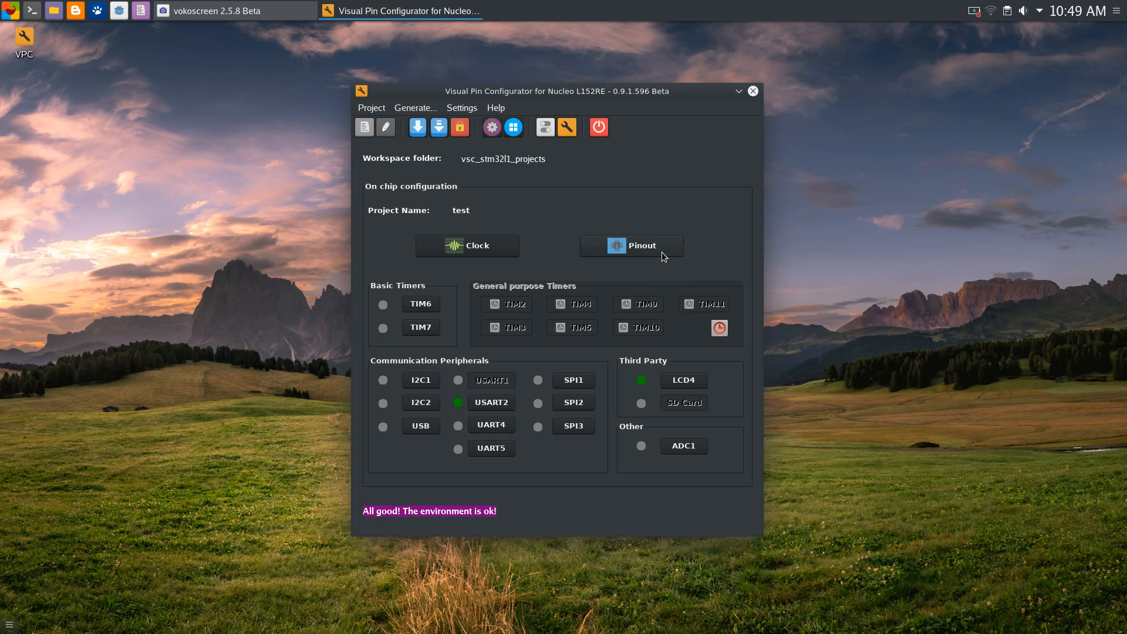
Assign ADC_IN0 to PA0, accept its analog-input tuning, and confirm the pinout
{"action": "left_click", "coordinate": [661, 246]}
{"action": "mouse_move", "coordinate": [629, 80]}
{"action": "left_mouse_down"}
{"action": "mouse_move", "coordinate": [644, 57]}
{"action": "mouse_move", "coordinate": [637, 66]}
{"action": "left_mouse_up"}
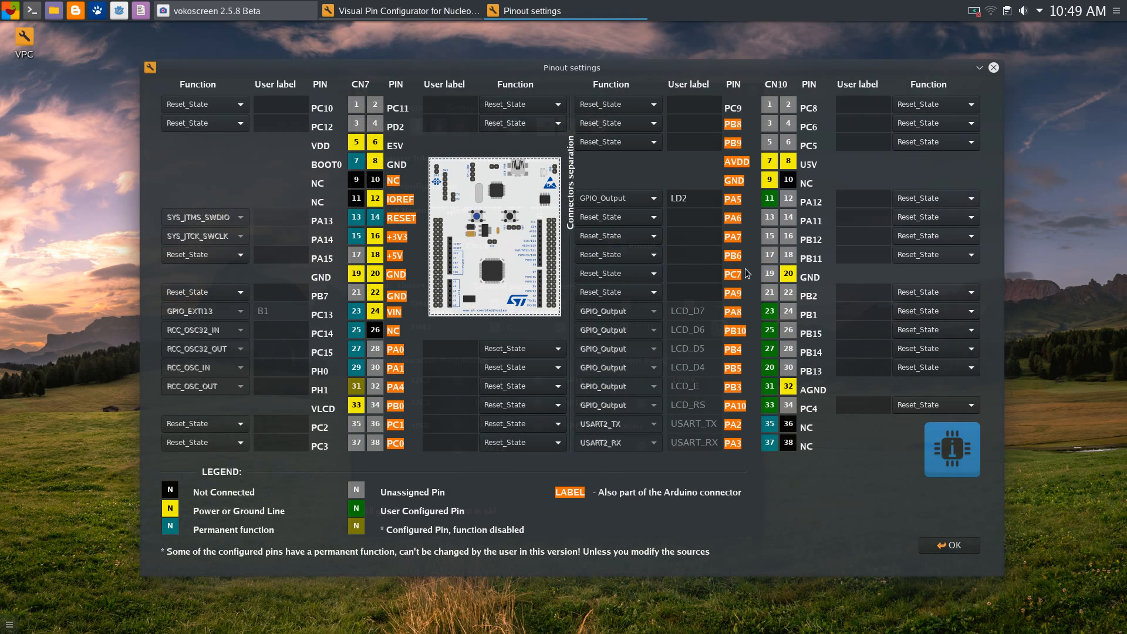
{"action": "left_click", "coordinate": [640, 147]}
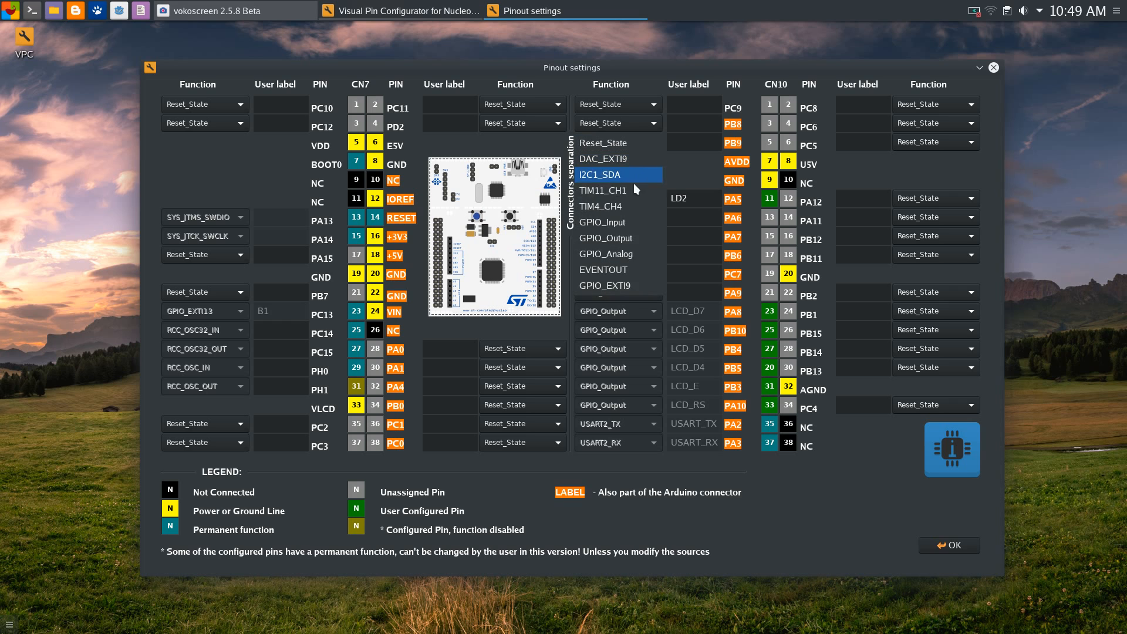
{"action": "left_click", "coordinate": [675, 159]}
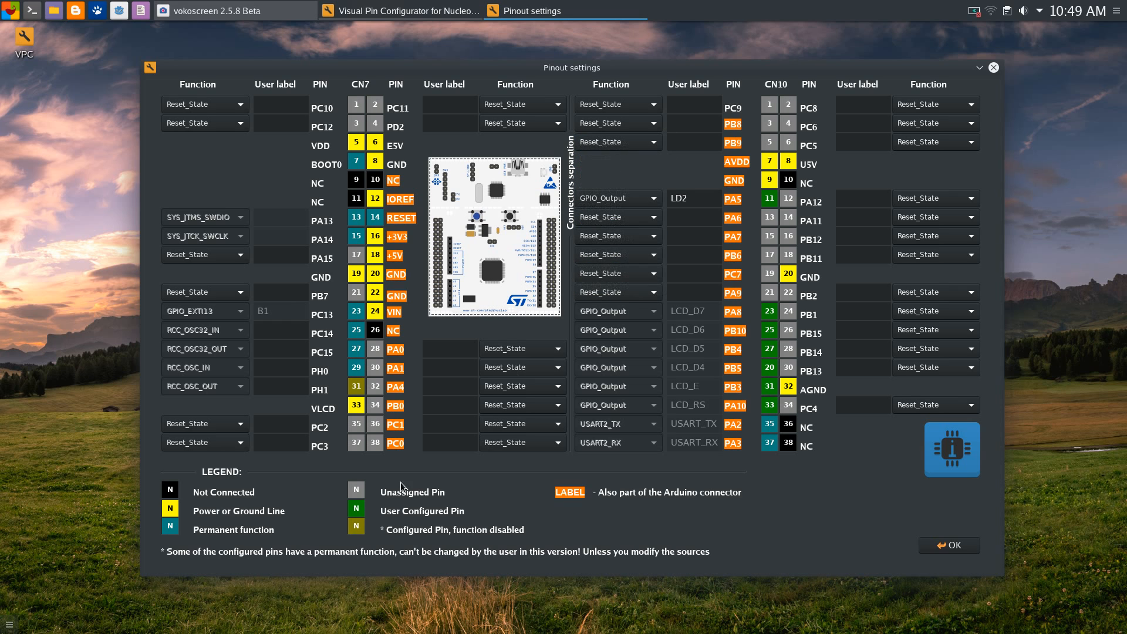
{"action": "left_click", "coordinate": [547, 349]}
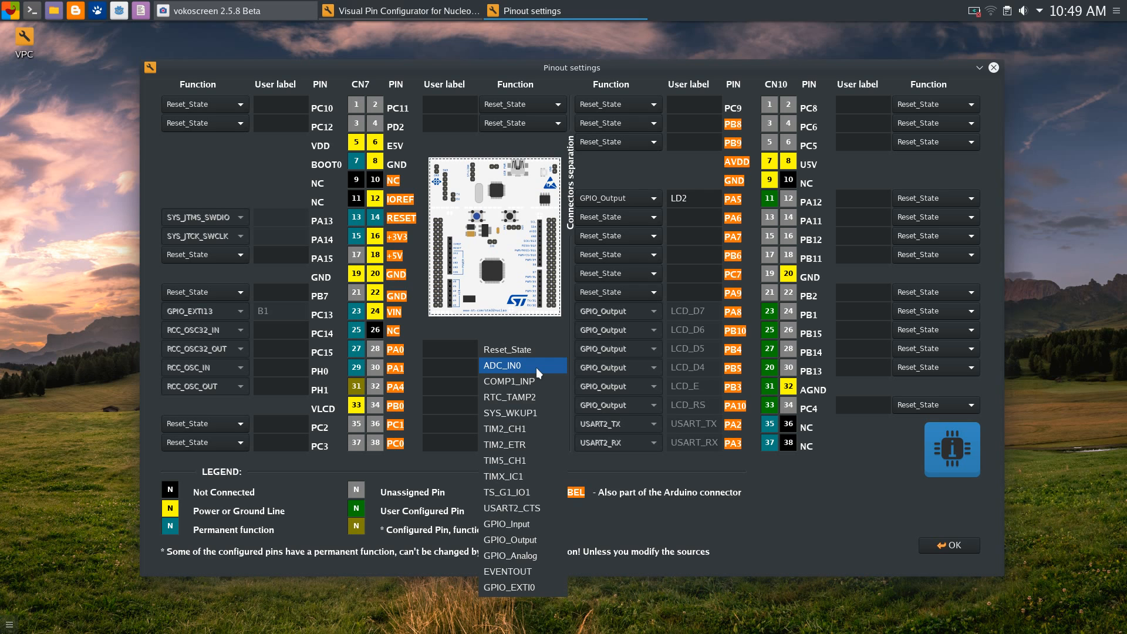
{"action": "left_click", "coordinate": [536, 368]}
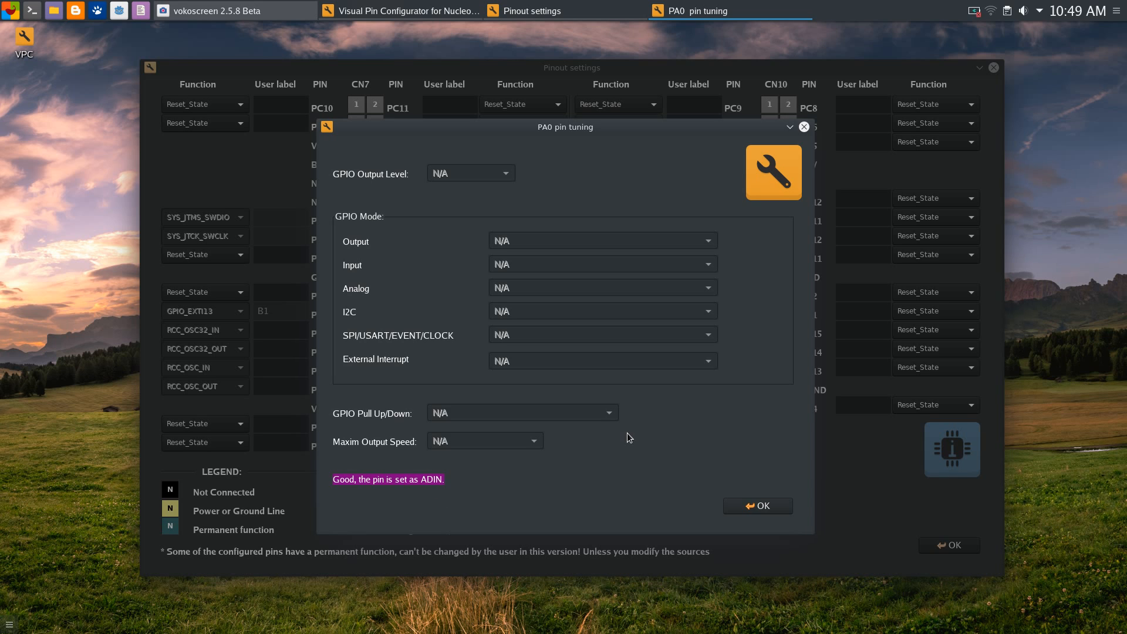
{"action": "left_click", "coordinate": [758, 506]}
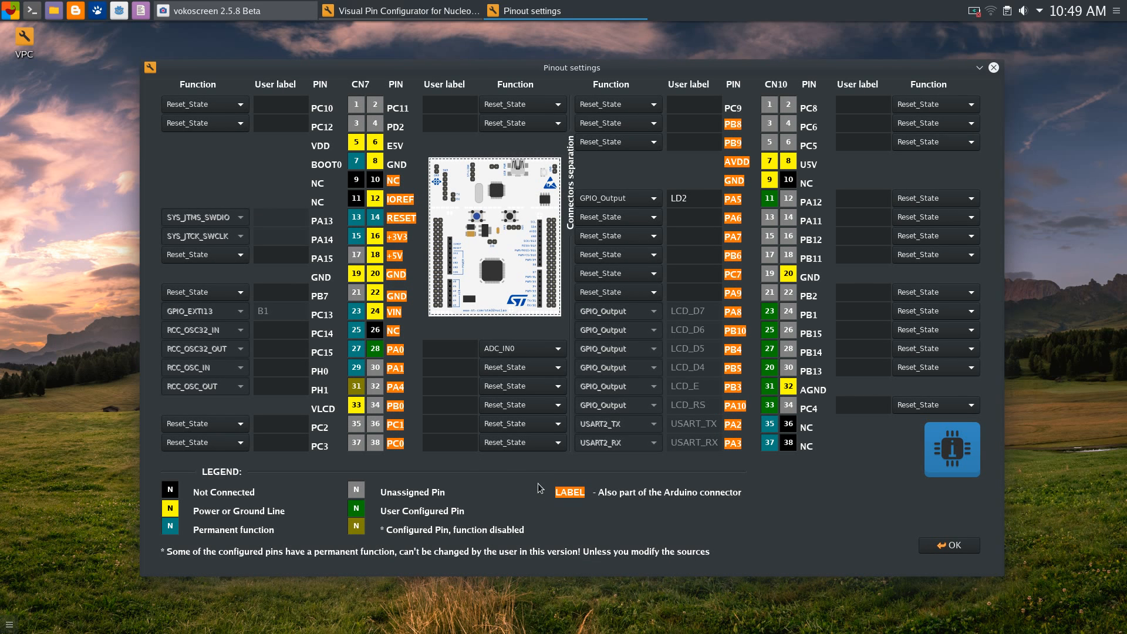
{"action": "left_click", "coordinate": [945, 549]}
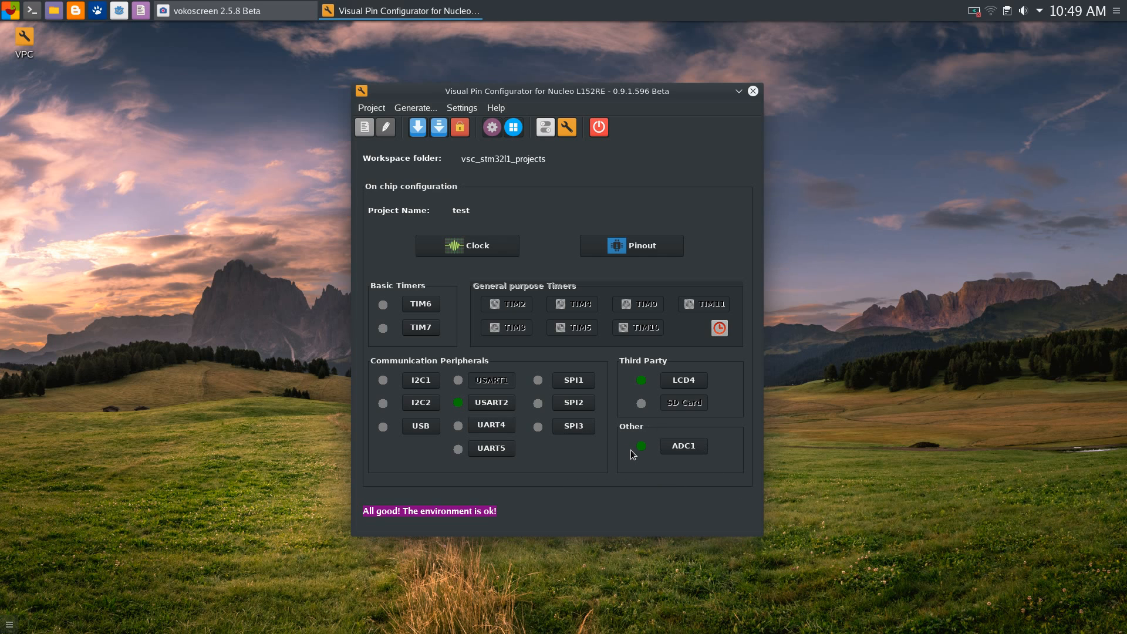
Look over the project settings and UART5 settings, leaving them unchanged
{"action": "left_click_drag", "start_coordinate": [589, 90], "coordinate": [601, 72]}
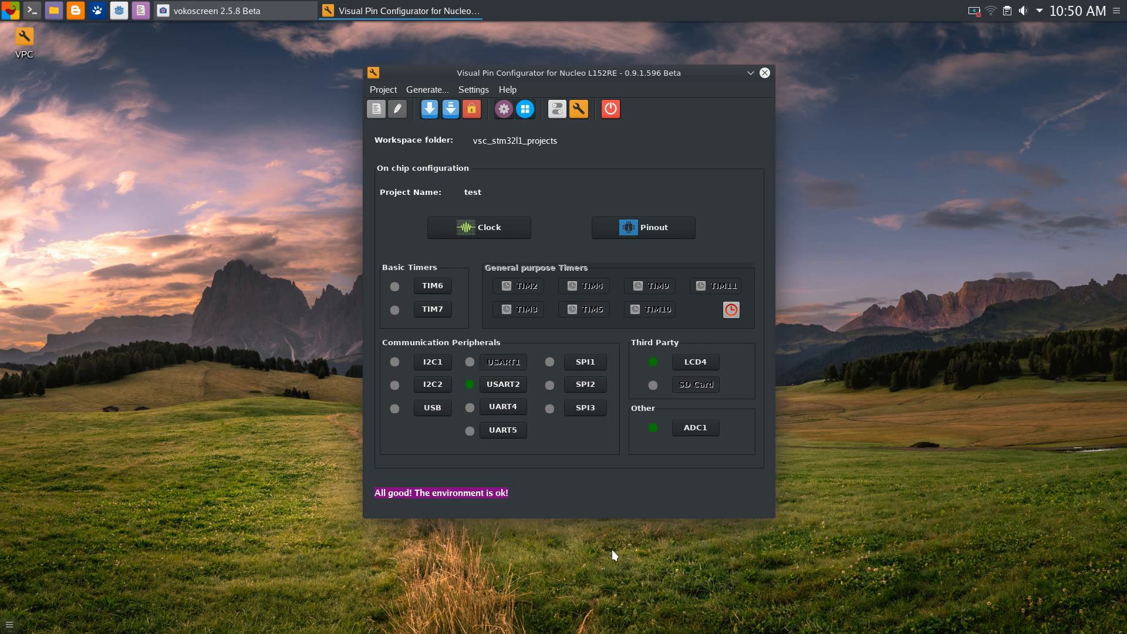
{"action": "left_click", "coordinate": [575, 114]}
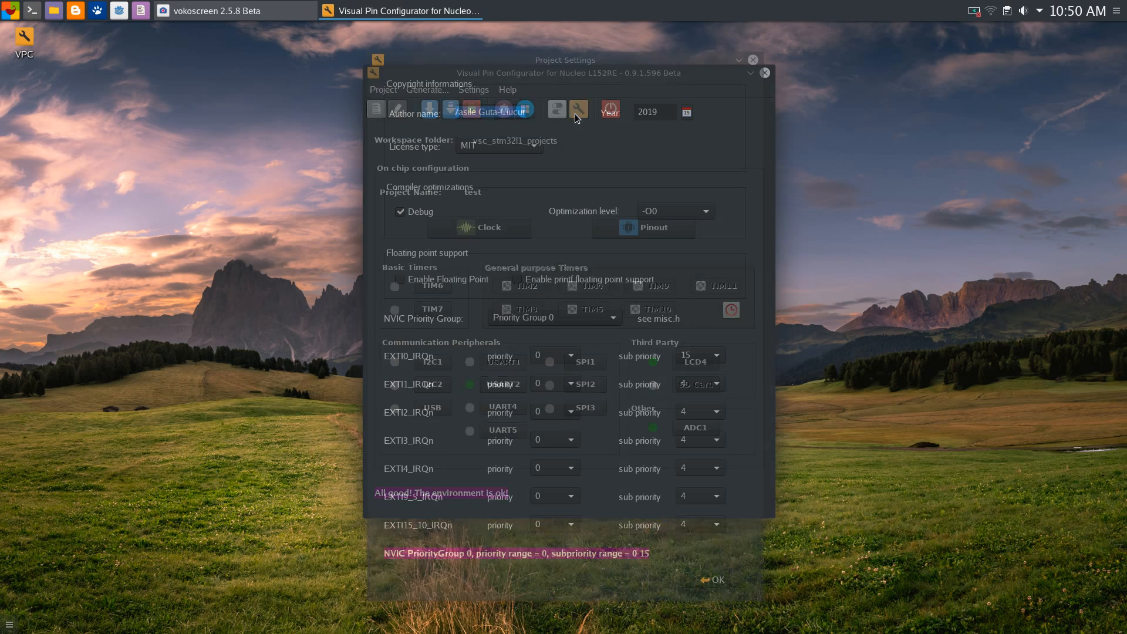
{"action": "left_click", "coordinate": [753, 61]}
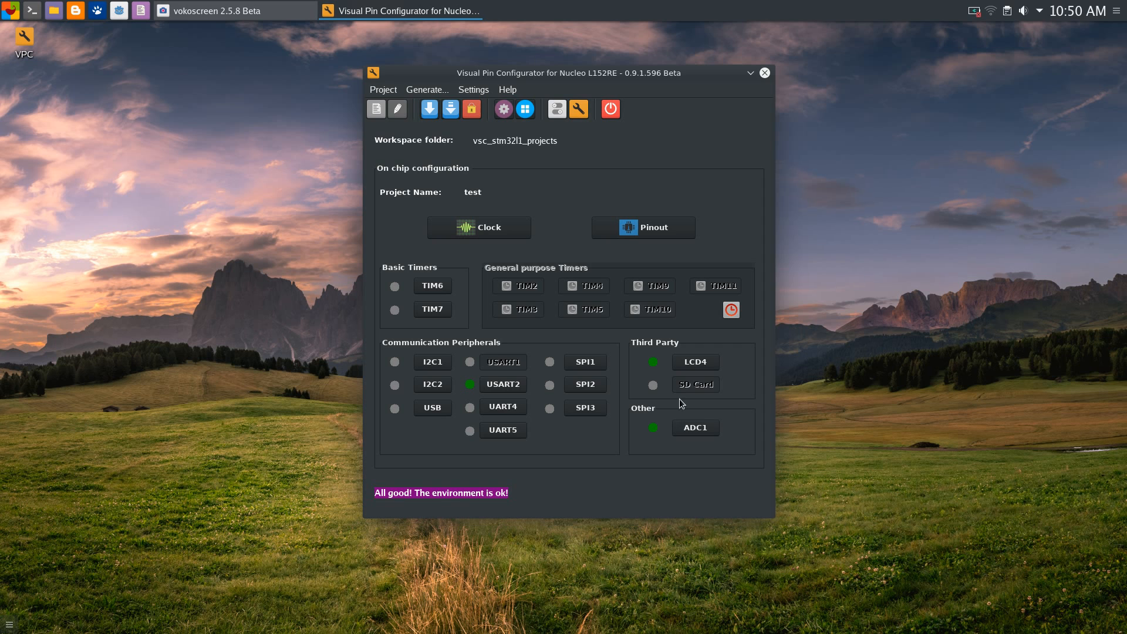
{"action": "left_click", "coordinate": [513, 436]}
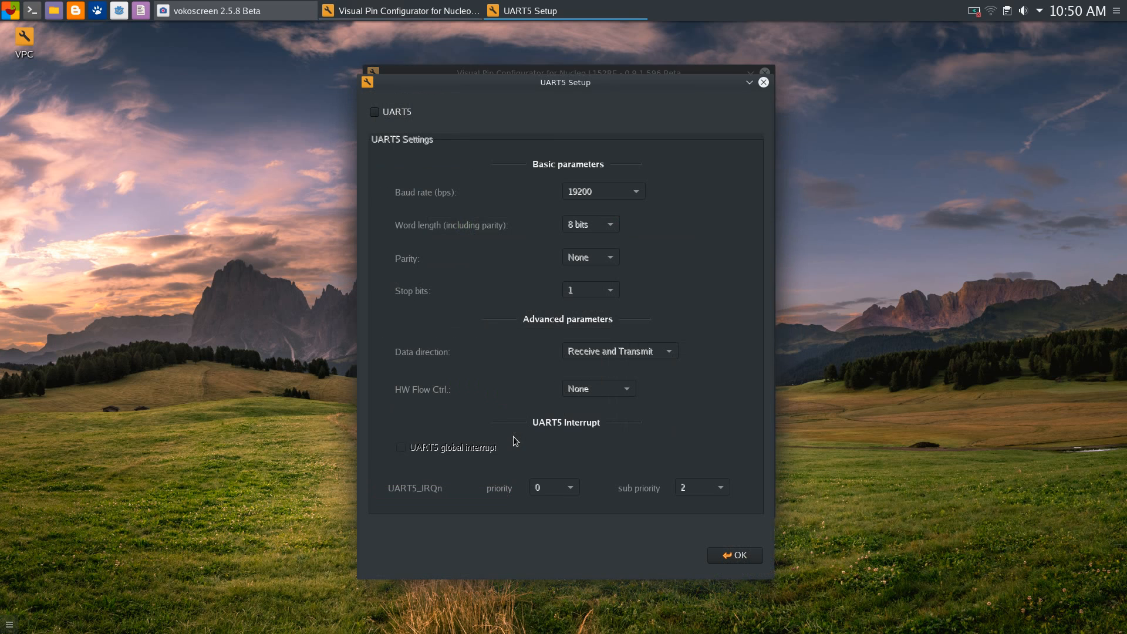
{"action": "left_click", "coordinate": [763, 81]}
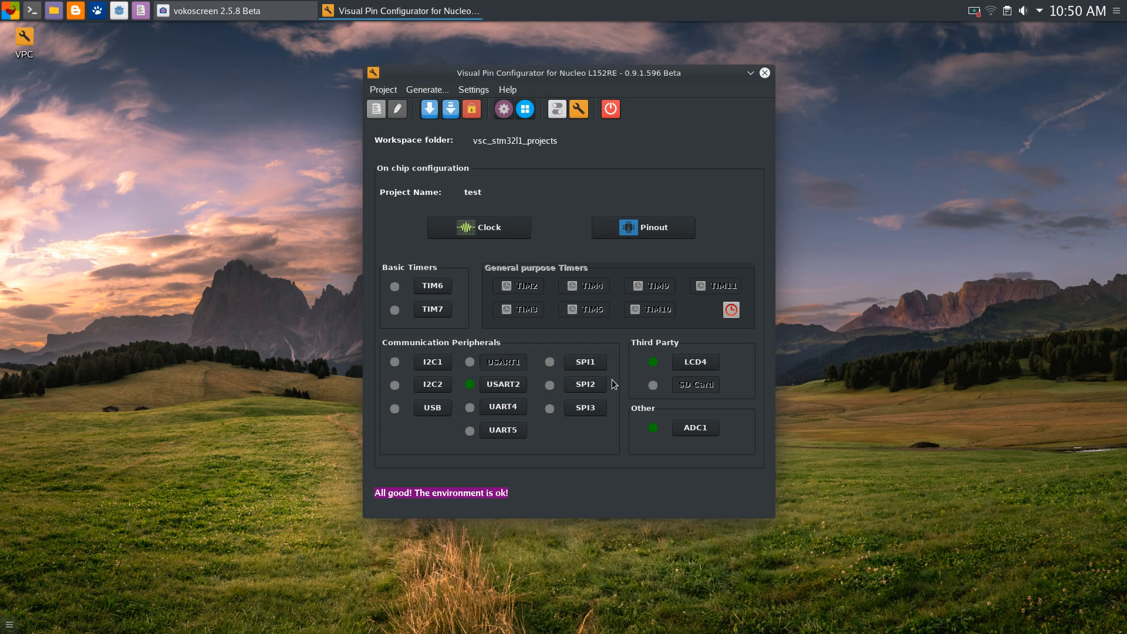
Check the SPI1 settings without enabling it and reopen the pinout table
{"action": "left_click", "coordinate": [591, 364]}
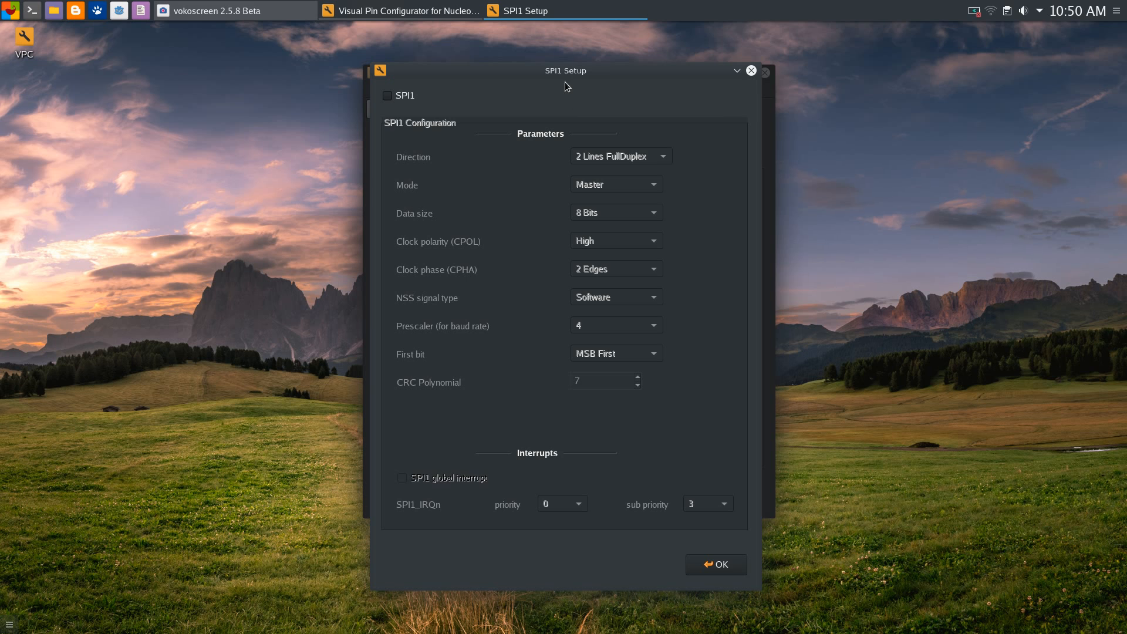
{"action": "left_click_drag", "start_coordinate": [558, 69], "coordinate": [575, 48]}
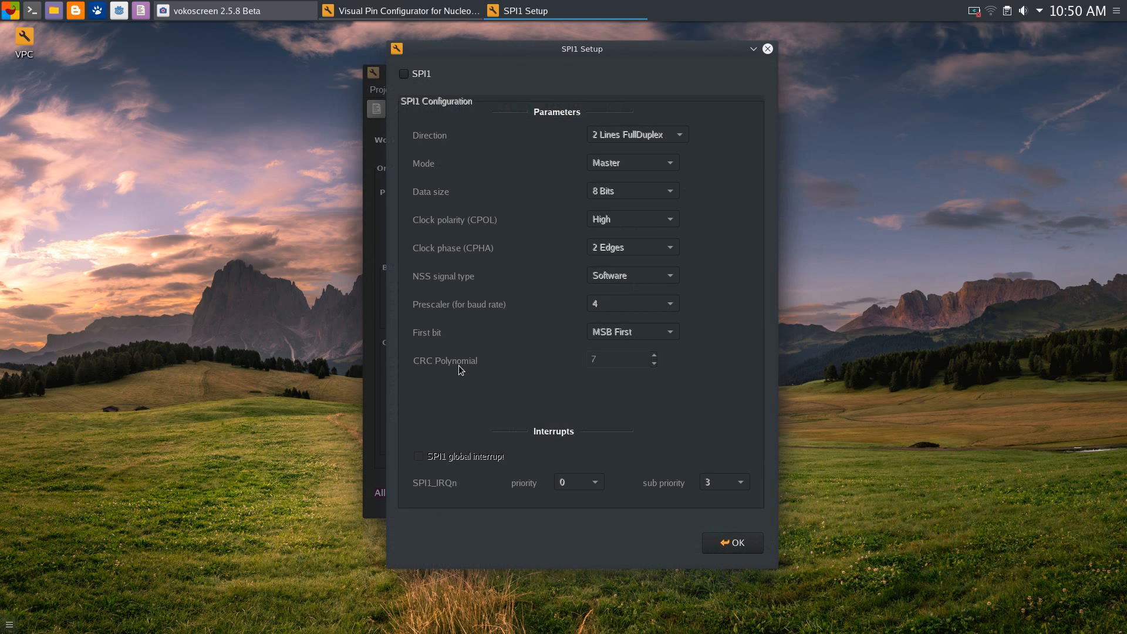
{"action": "left_click", "coordinate": [734, 541]}
{"action": "left_click", "coordinate": [647, 223]}
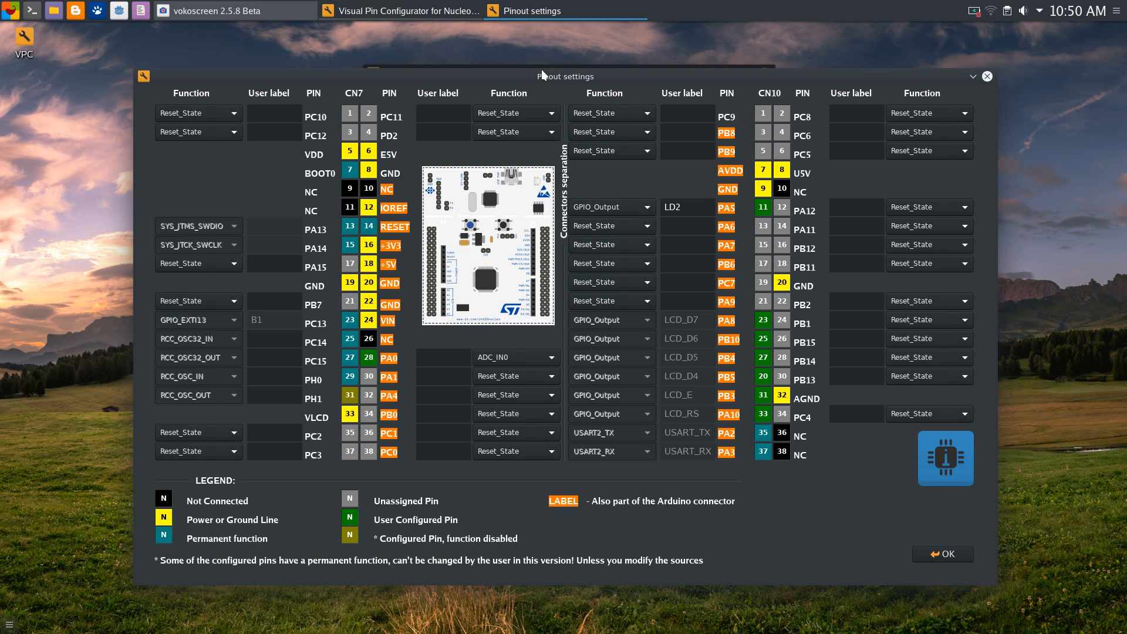
Browse PB9's function choices, keeping it at Reset_State for now
{"action": "left_click_drag", "start_coordinate": [541, 69], "coordinate": [537, 31]}
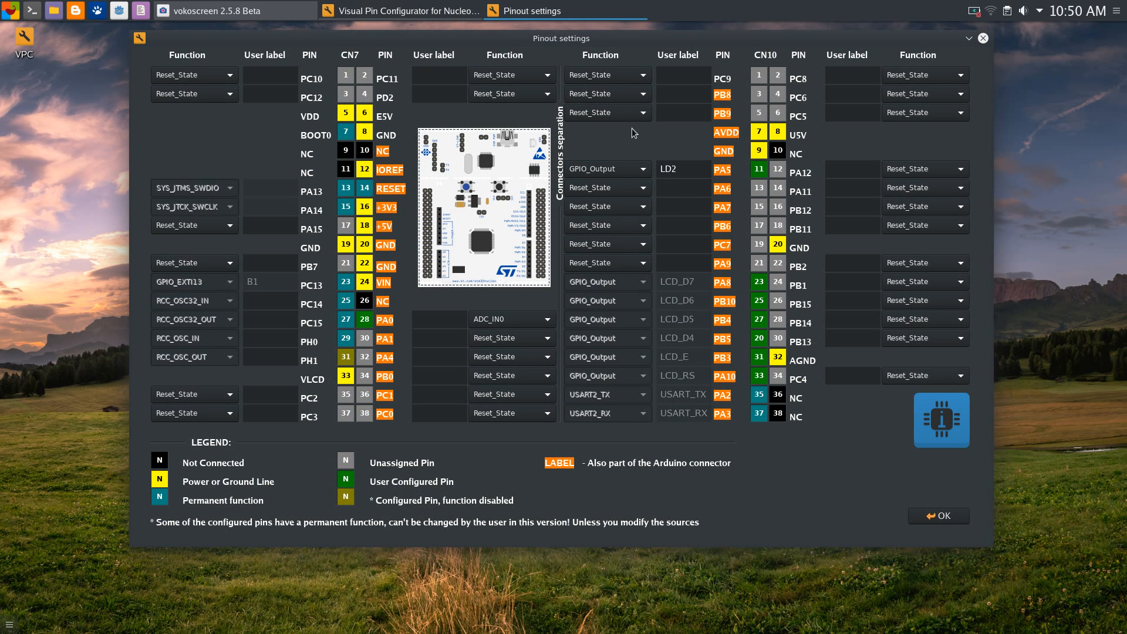
{"action": "left_click", "coordinate": [619, 114]}
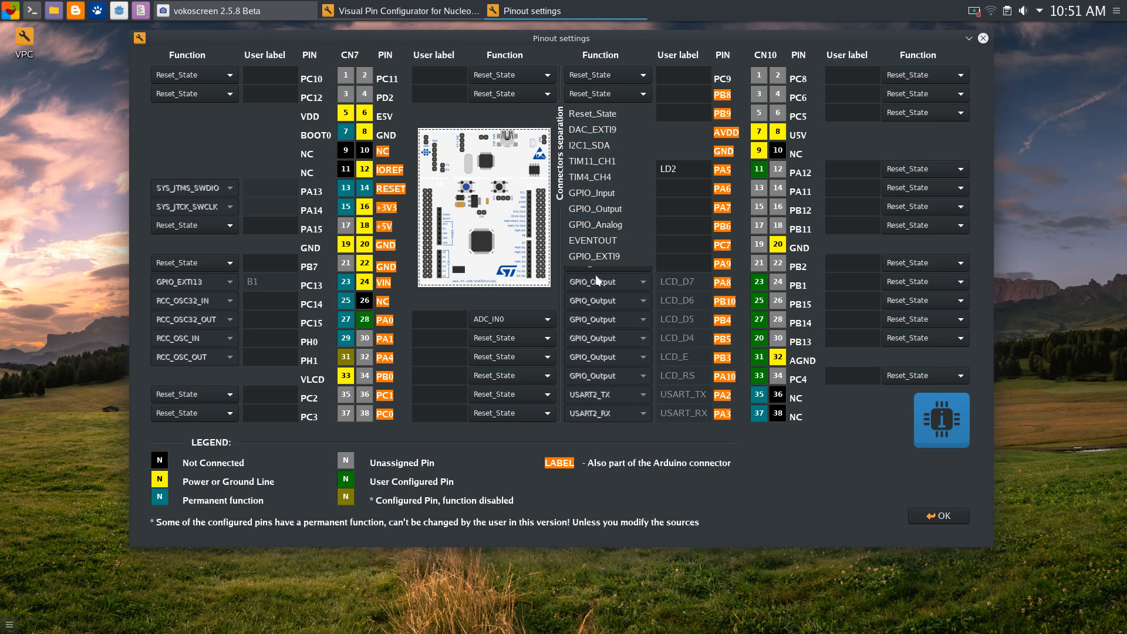
{"action": "left_click", "coordinate": [661, 49]}
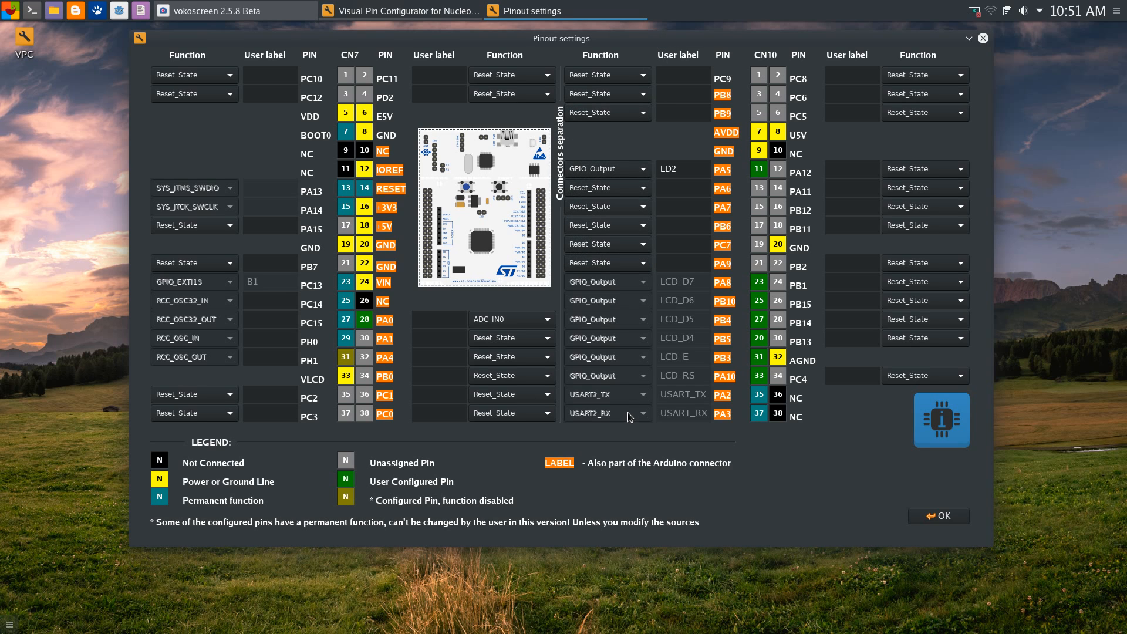
{"action": "left_click", "coordinate": [604, 112]}
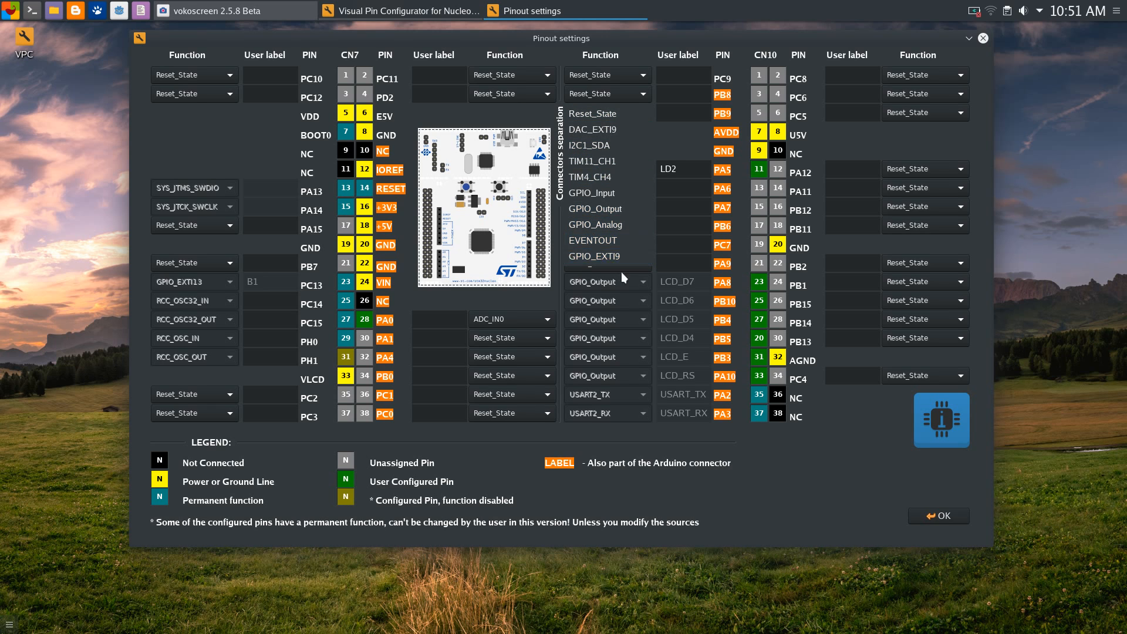
{"action": "left_click", "coordinate": [634, 108]}
{"action": "left_click", "coordinate": [637, 113]}
{"action": "left_click", "coordinate": [685, 146]}
{"action": "left_click", "coordinate": [639, 114]}
{"action": "left_click", "coordinate": [676, 145]}
{"action": "left_click", "coordinate": [642, 113]}
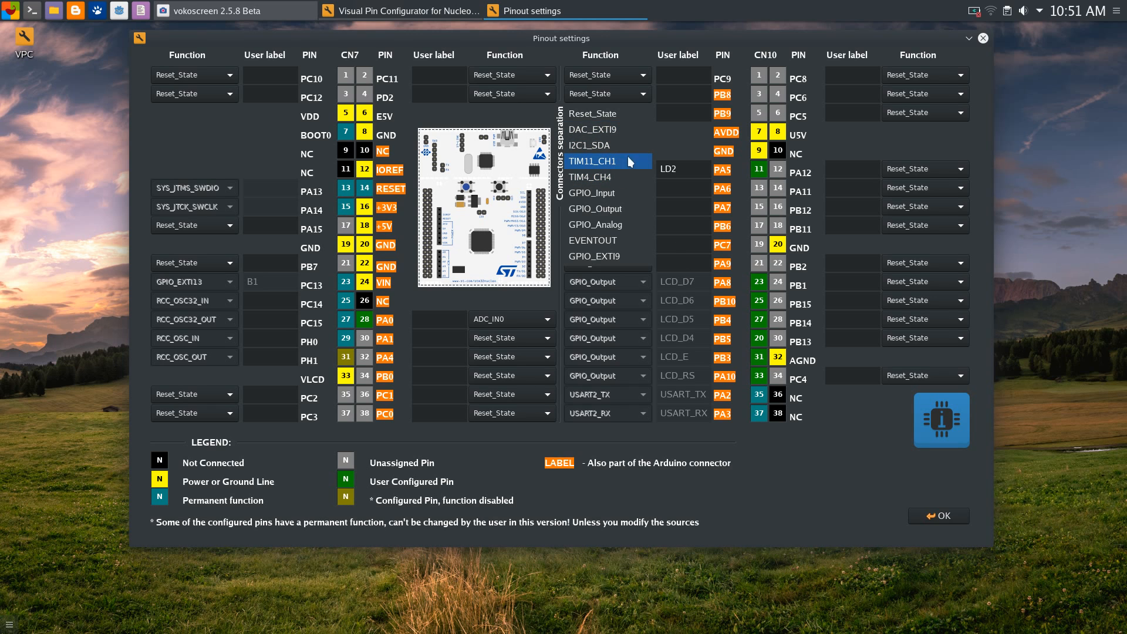
{"action": "left_click", "coordinate": [679, 140]}
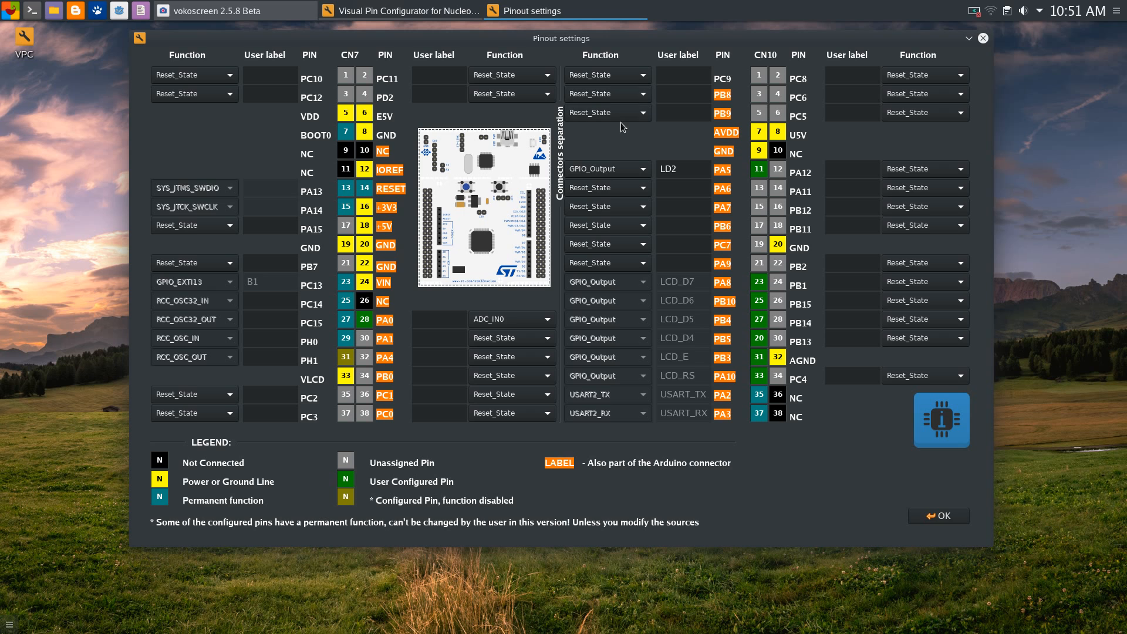
Try TIM11_CH1 on PB9, then set it to GPIO_Analog and confirm analog mode
{"action": "left_click", "coordinate": [617, 114]}
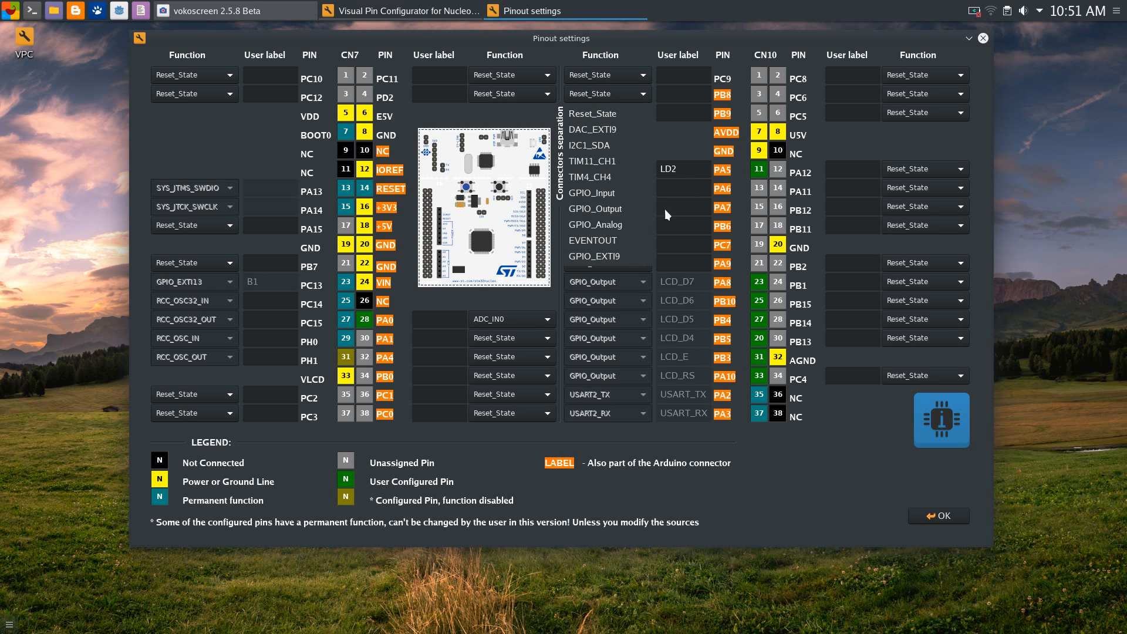
{"action": "left_click", "coordinate": [600, 161]}
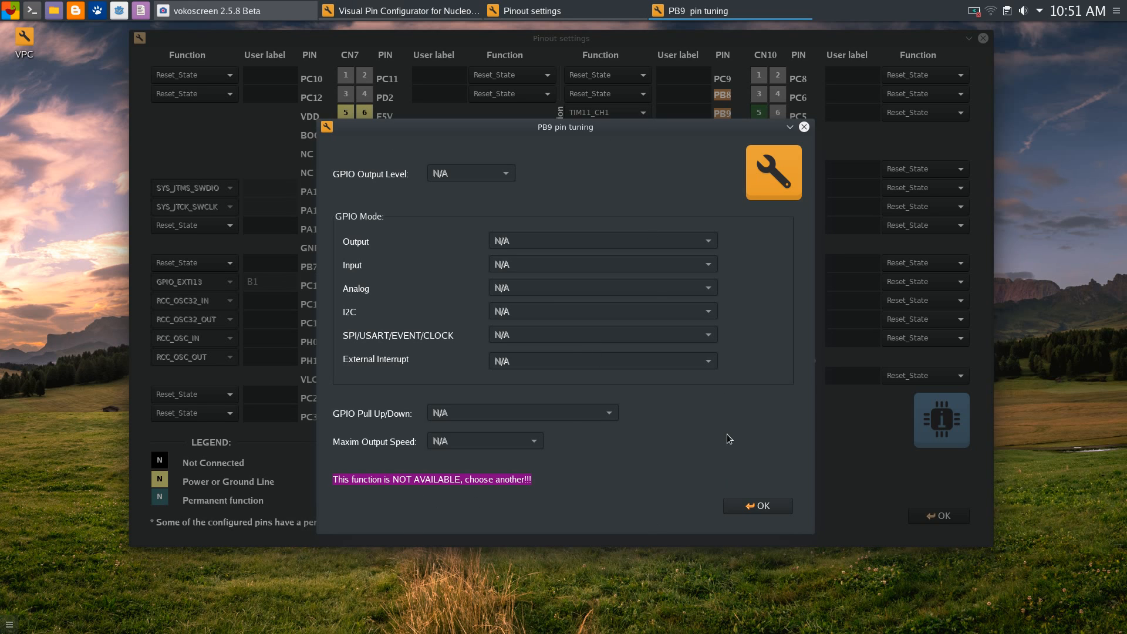
{"action": "left_click_drag", "start_coordinate": [509, 132], "coordinate": [569, 125]}
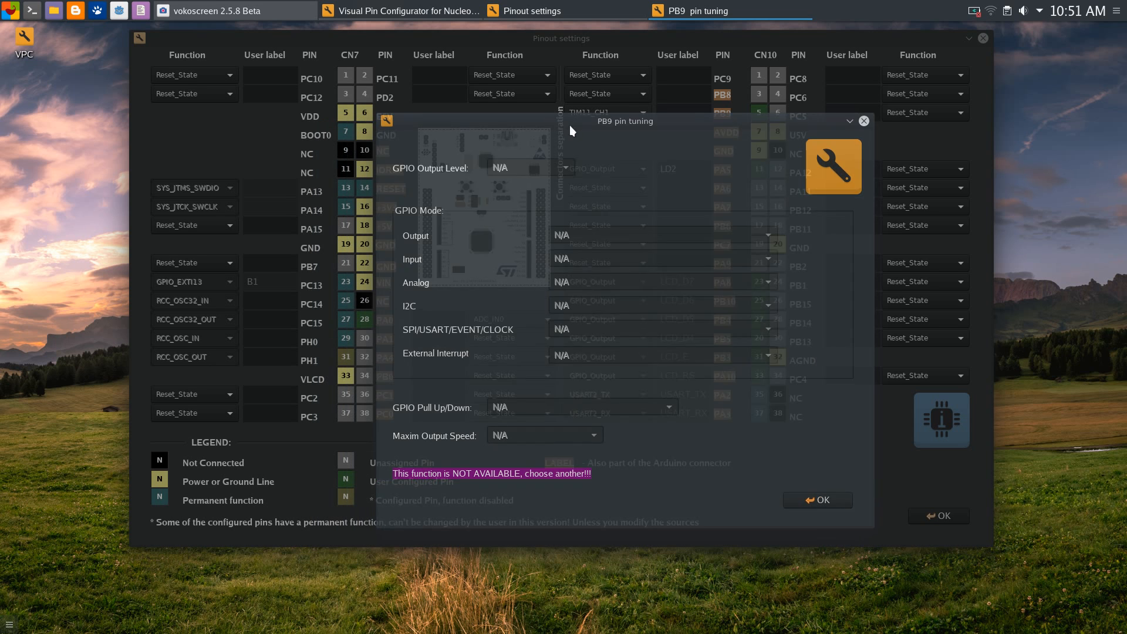
{"action": "left_click", "coordinate": [825, 505]}
{"action": "left_click", "coordinate": [632, 112]}
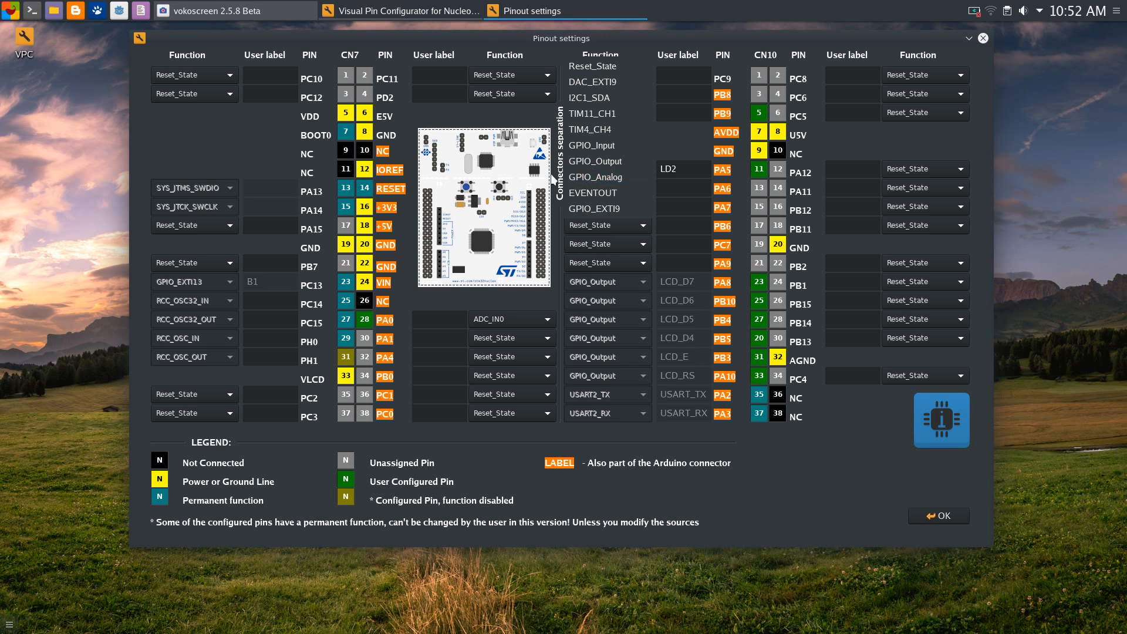
{"action": "left_click", "coordinate": [586, 176]}
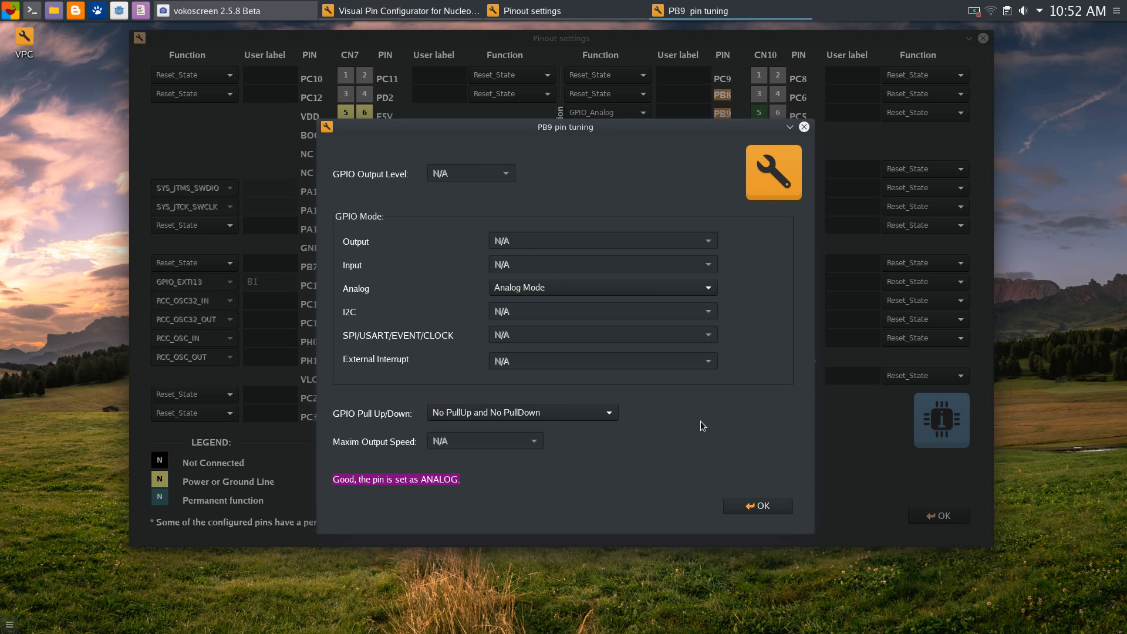
{"action": "left_click", "coordinate": [769, 506]}
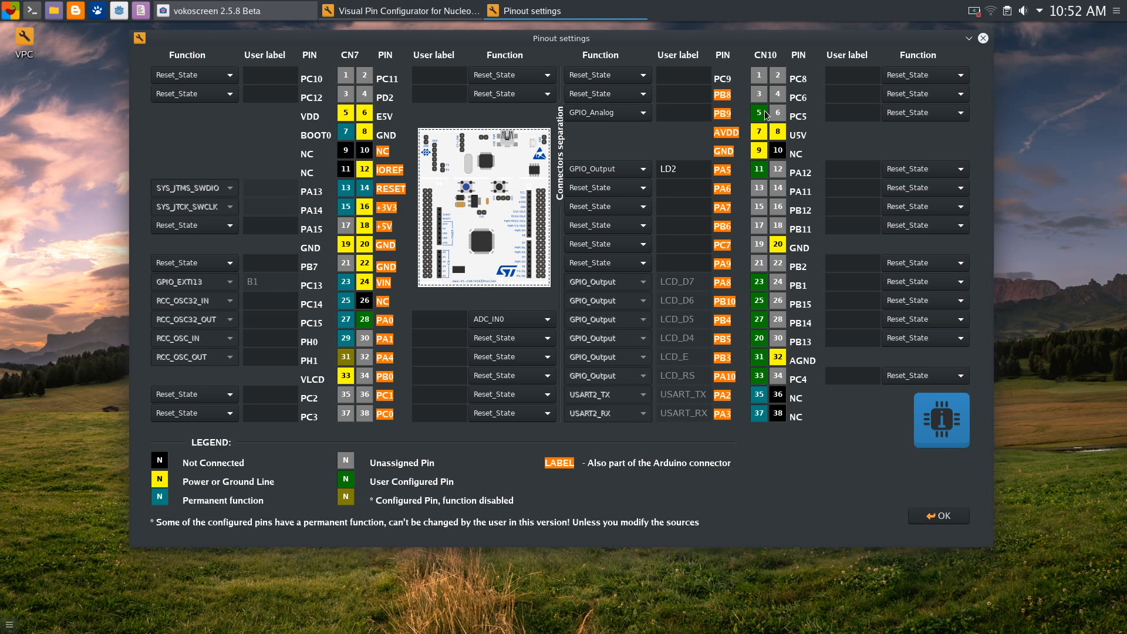
{"action": "mouse_move", "coordinate": [675, 43]}
{"action": "left_mouse_down"}
{"action": "mouse_move", "coordinate": [659, 53]}
{"action": "mouse_move", "coordinate": [677, 53]}
{"action": "left_mouse_up"}
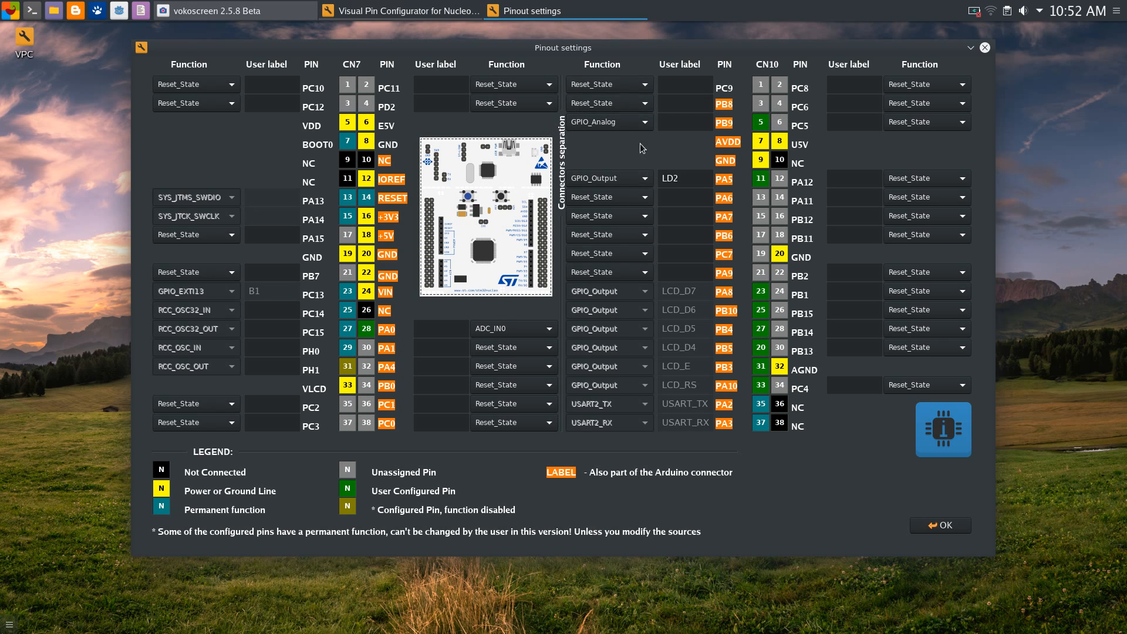
{"action": "left_click_drag", "start_coordinate": [661, 51], "coordinate": [658, 60]}
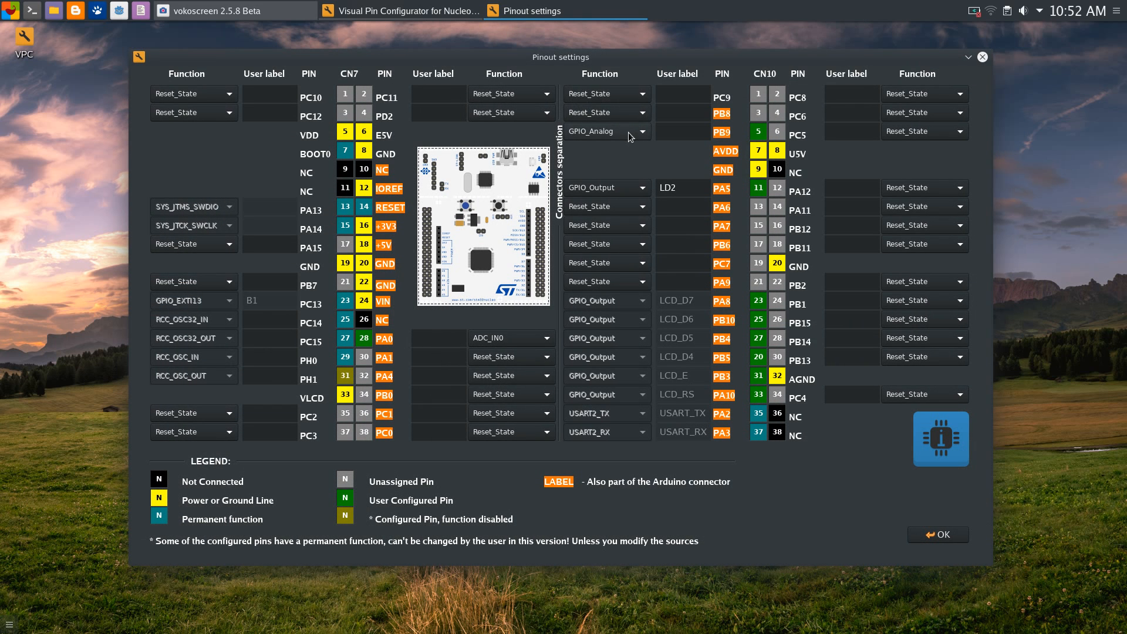
{"action": "left_click", "coordinate": [632, 134]}
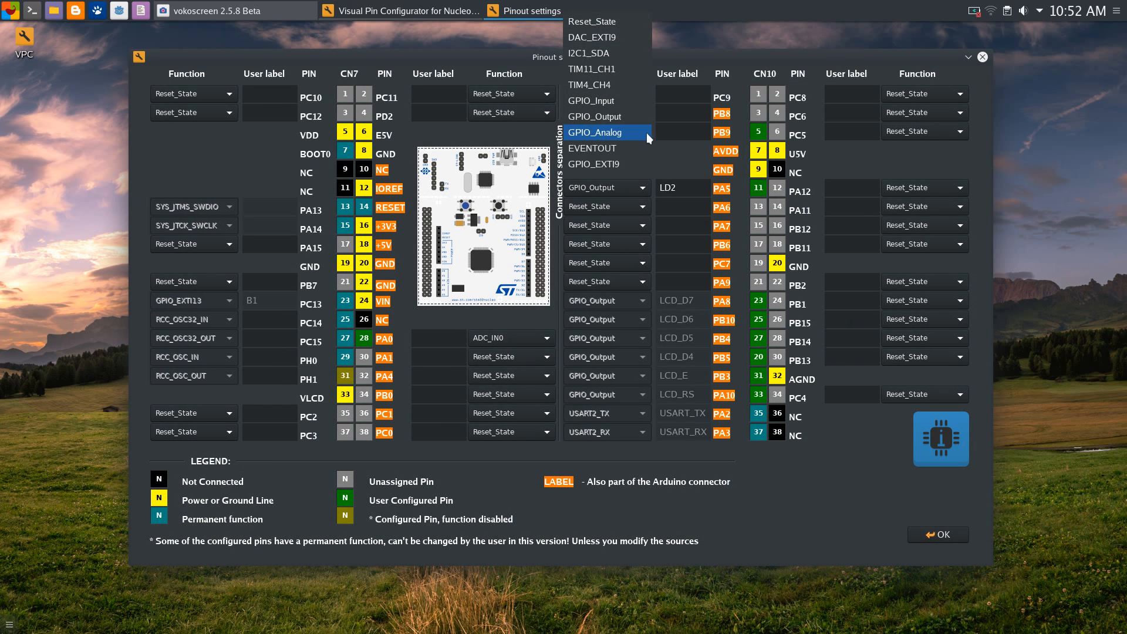
{"action": "left_click", "coordinate": [674, 149]}
{"action": "left_click", "coordinate": [635, 133]}
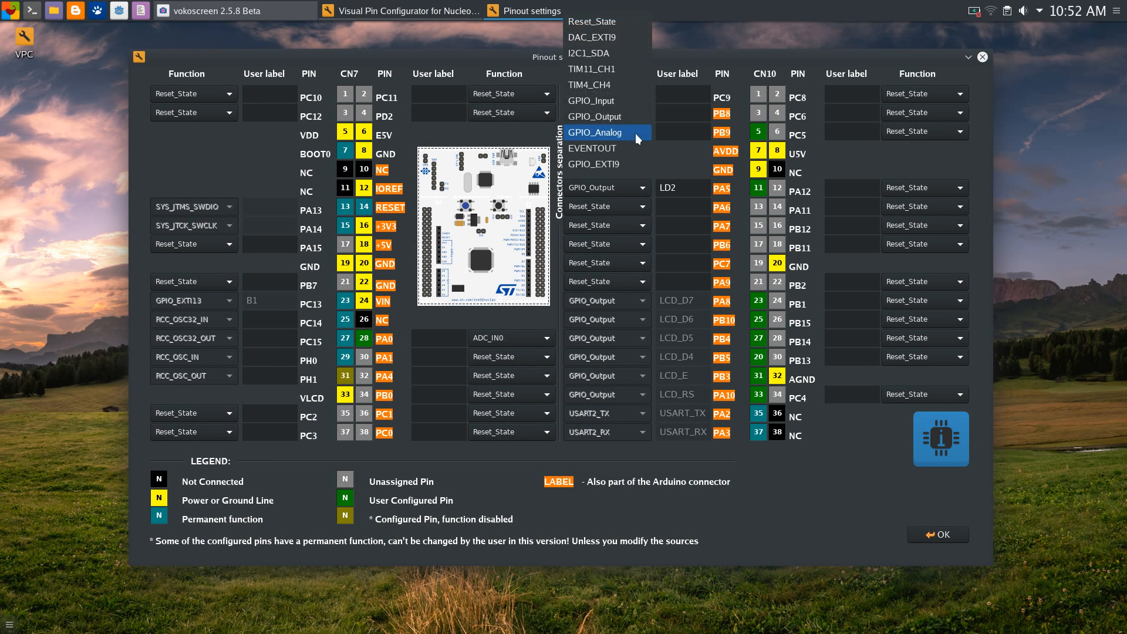
{"action": "left_click", "coordinate": [665, 150]}
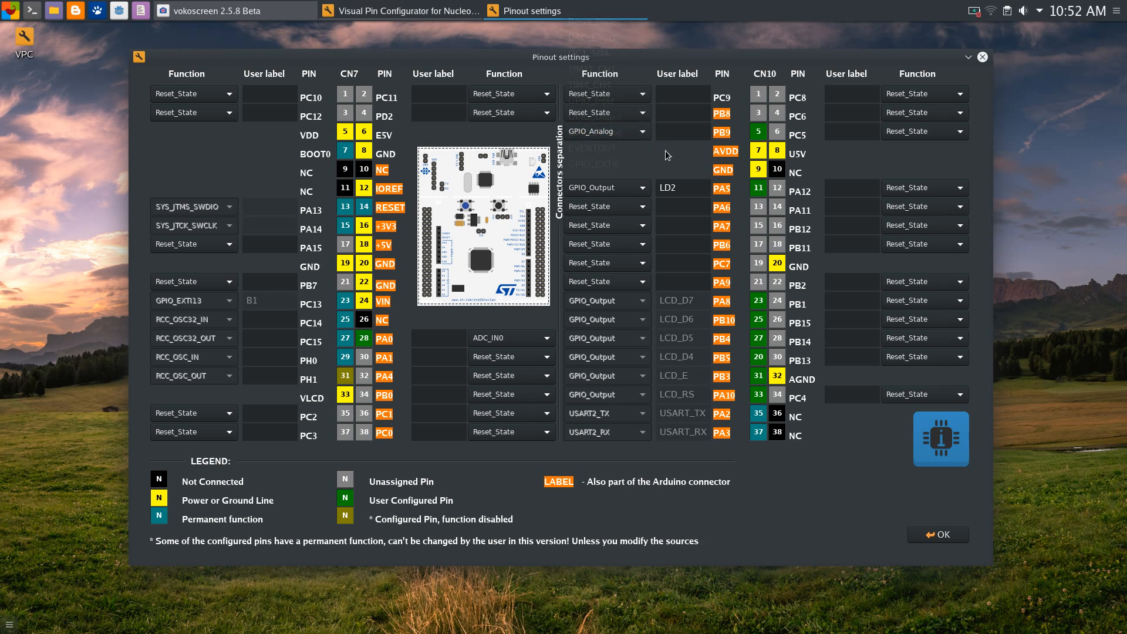
{"action": "left_click", "coordinate": [614, 132]}
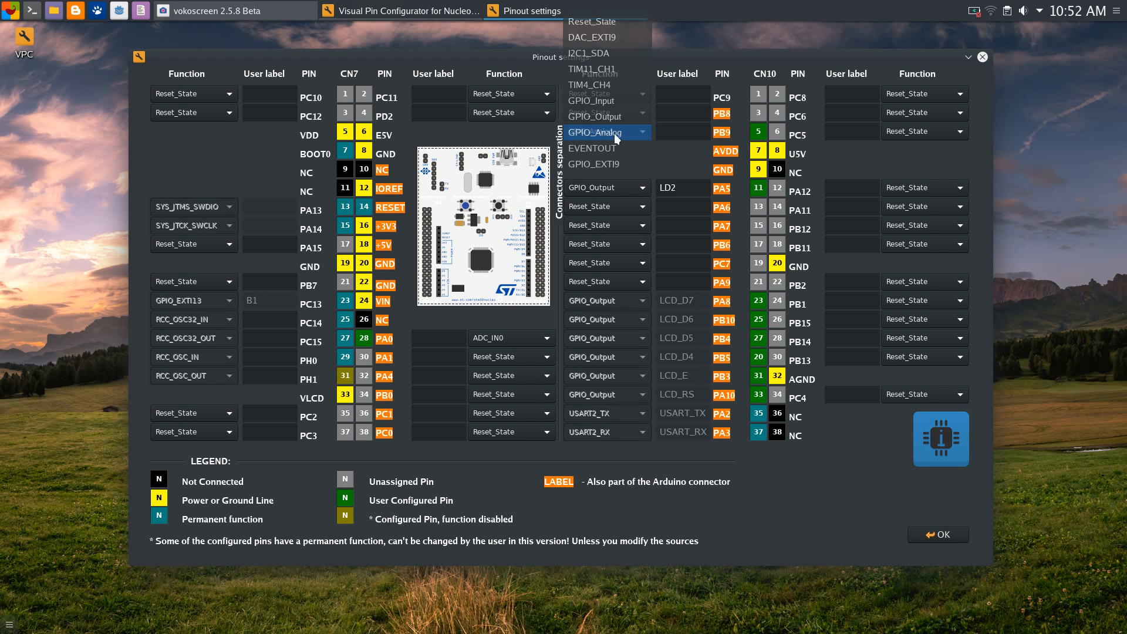
{"action": "left_click", "coordinate": [665, 148]}
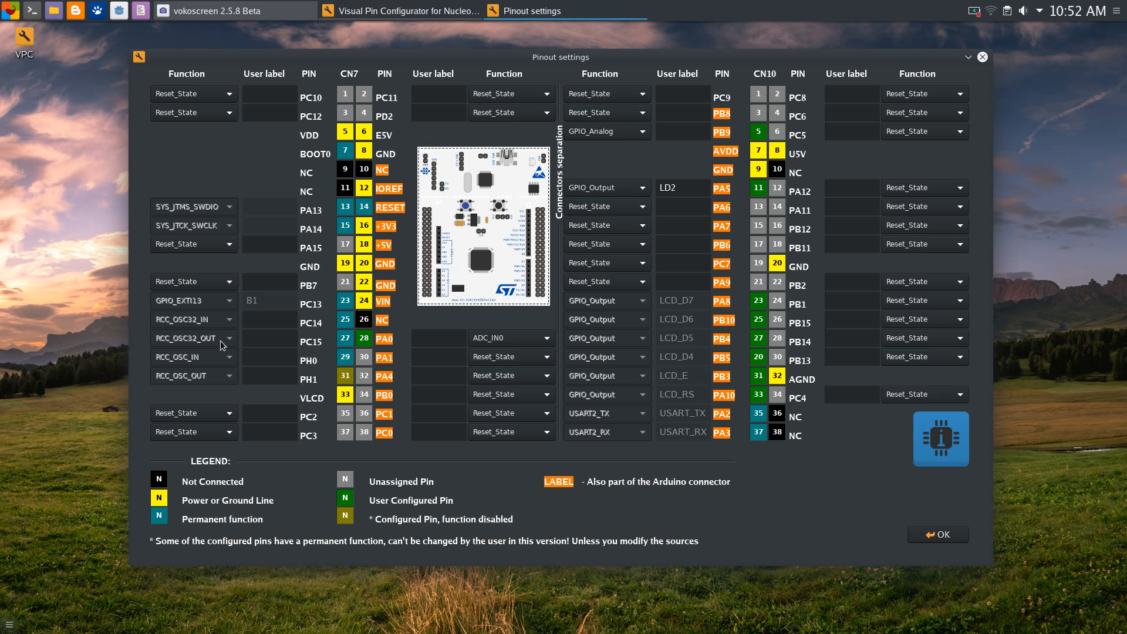
{"action": "left_click_drag", "start_coordinate": [567, 57], "coordinate": [554, 62]}
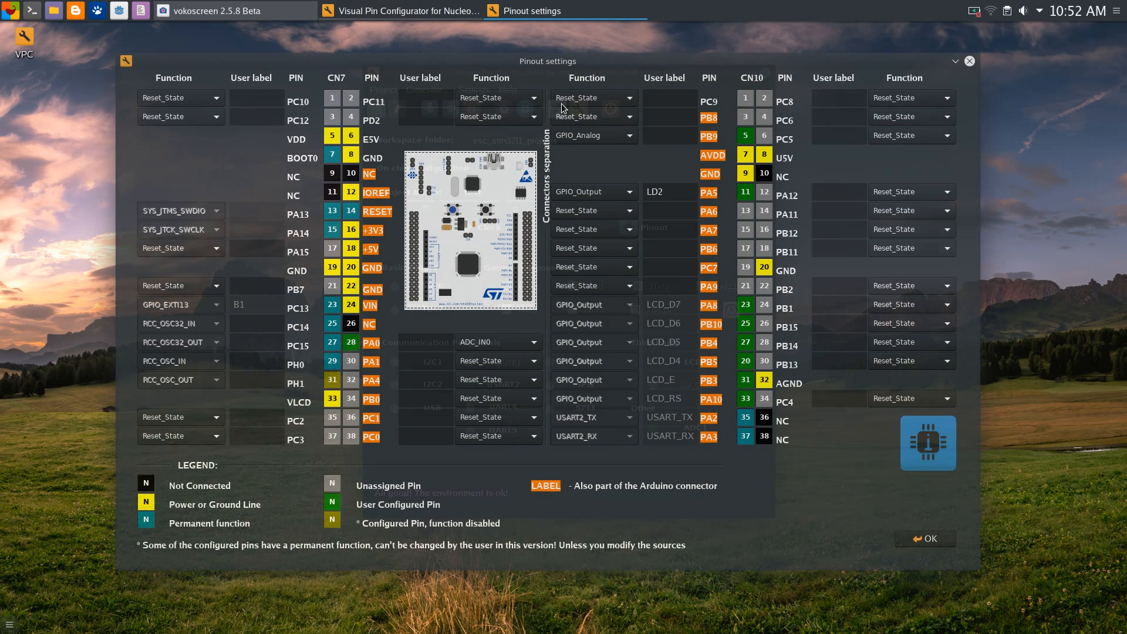
{"action": "left_click", "coordinate": [625, 138]}
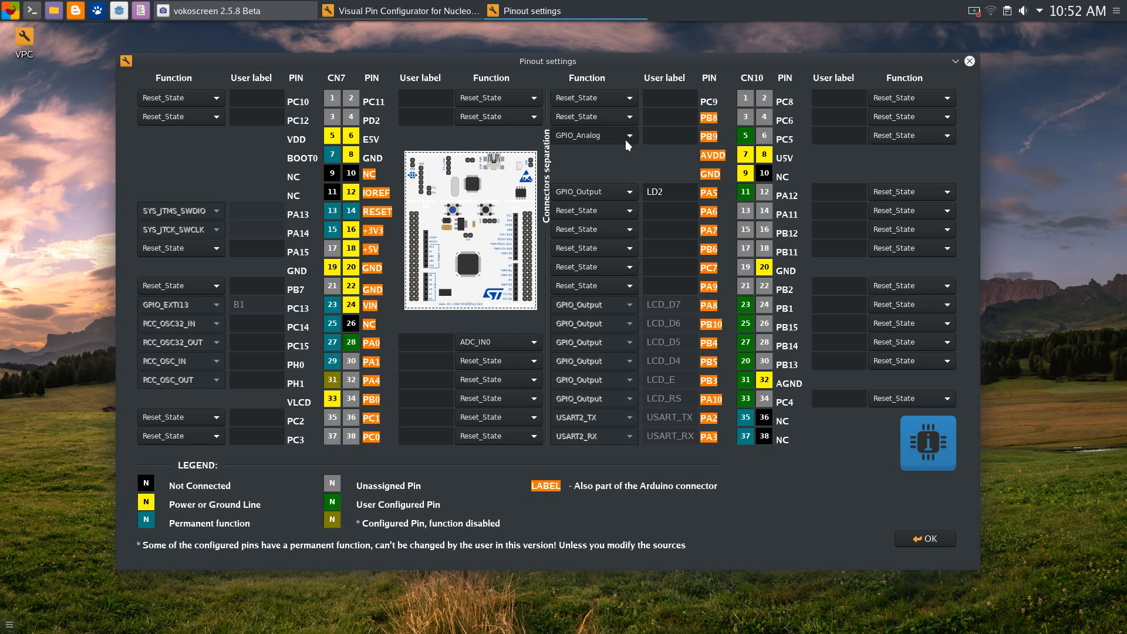
{"action": "left_click", "coordinate": [660, 153]}
{"action": "left_click", "coordinate": [627, 136]}
{"action": "left_click", "coordinate": [665, 168]}
{"action": "left_click", "coordinate": [624, 135]}
{"action": "left_click", "coordinate": [663, 163]}
{"action": "left_click_drag", "start_coordinate": [642, 62], "coordinate": [659, 68]}
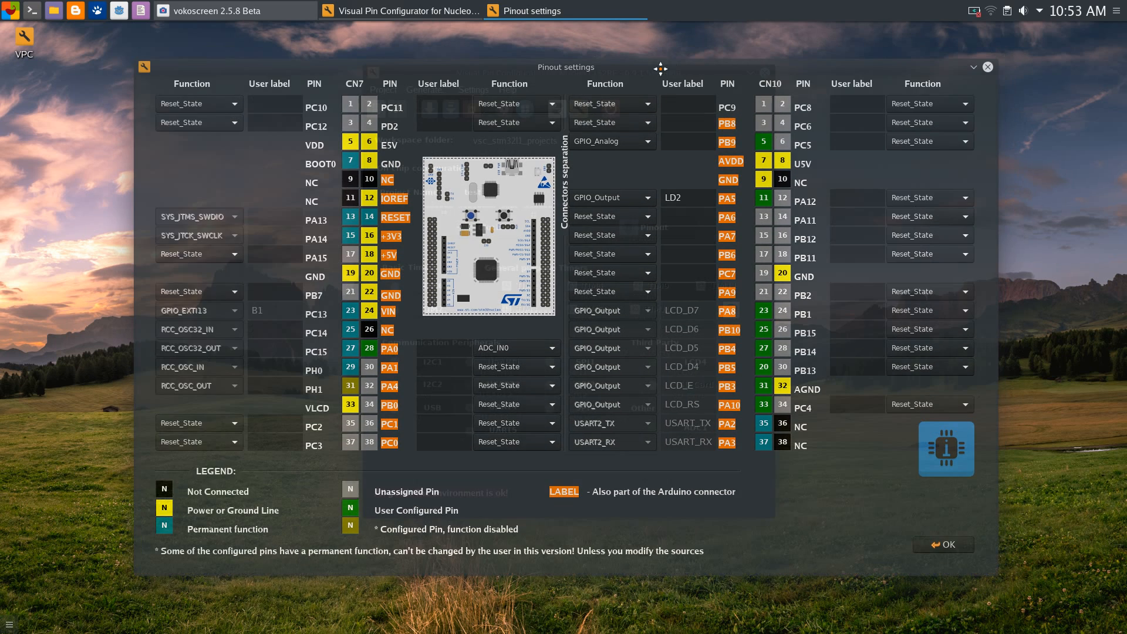
{"action": "left_click", "coordinate": [622, 142]}
{"action": "left_click", "coordinate": [682, 169]}
{"action": "left_click", "coordinate": [647, 143]}
{"action": "left_click", "coordinate": [673, 164]}
{"action": "left_click", "coordinate": [647, 142]}
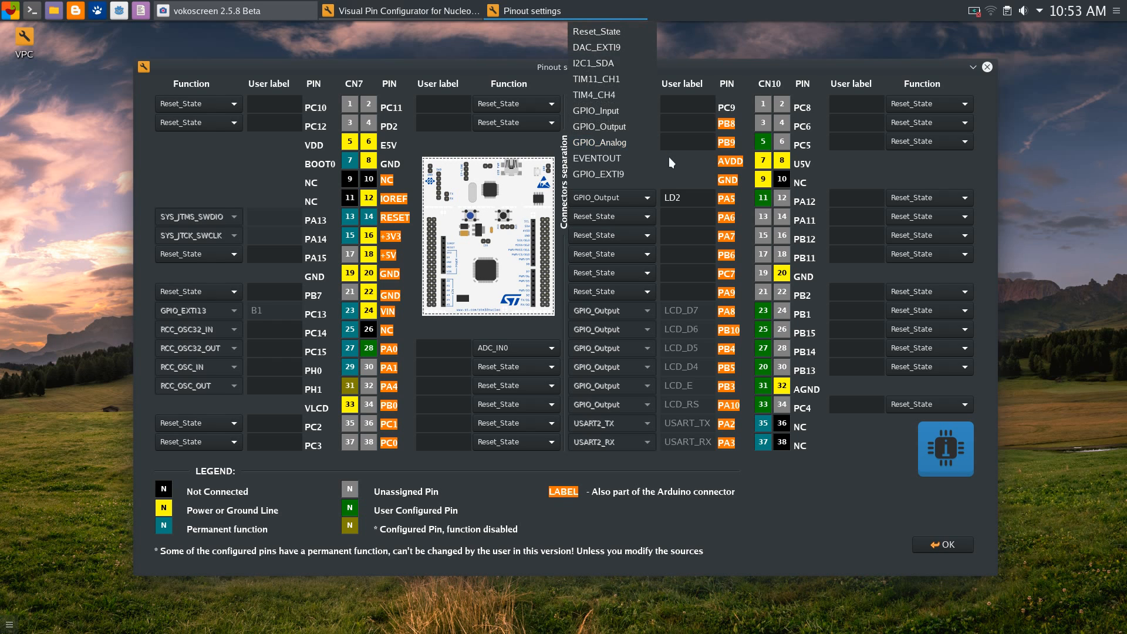
{"action": "left_click", "coordinate": [672, 161]}
{"action": "left_click", "coordinate": [647, 146]}
{"action": "left_click", "coordinate": [681, 160]}
{"action": "left_click", "coordinate": [652, 142]}
{"action": "left_click", "coordinate": [685, 165]}
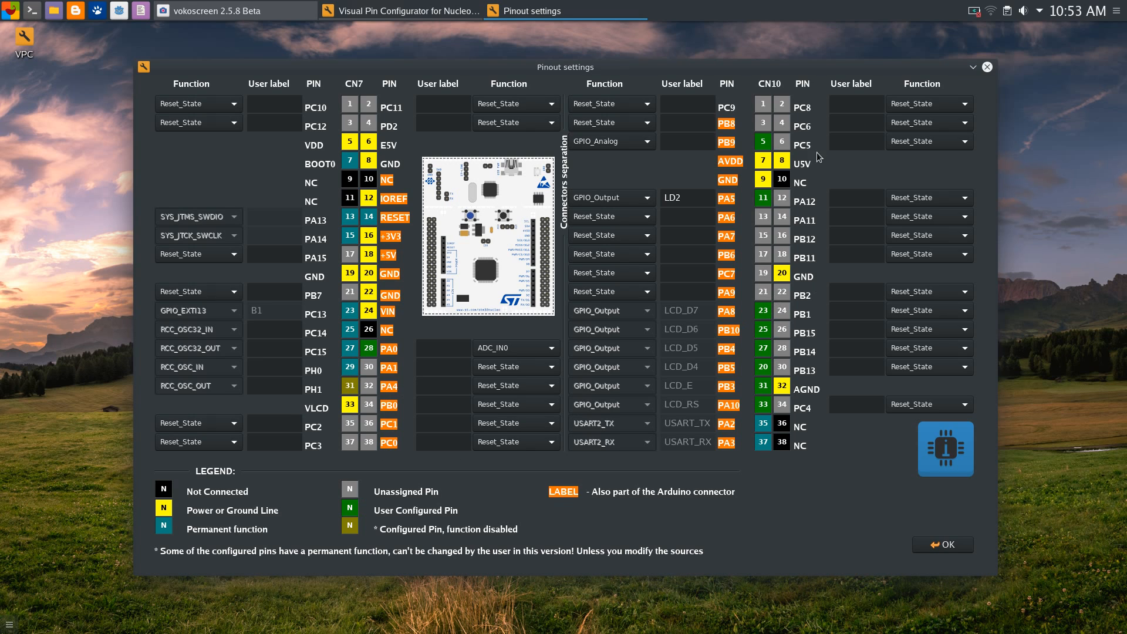
Check PC8's functions, then assign ADC_EXTI11 to PA11 and dismiss the tuning warning
{"action": "left_click", "coordinate": [929, 102]}
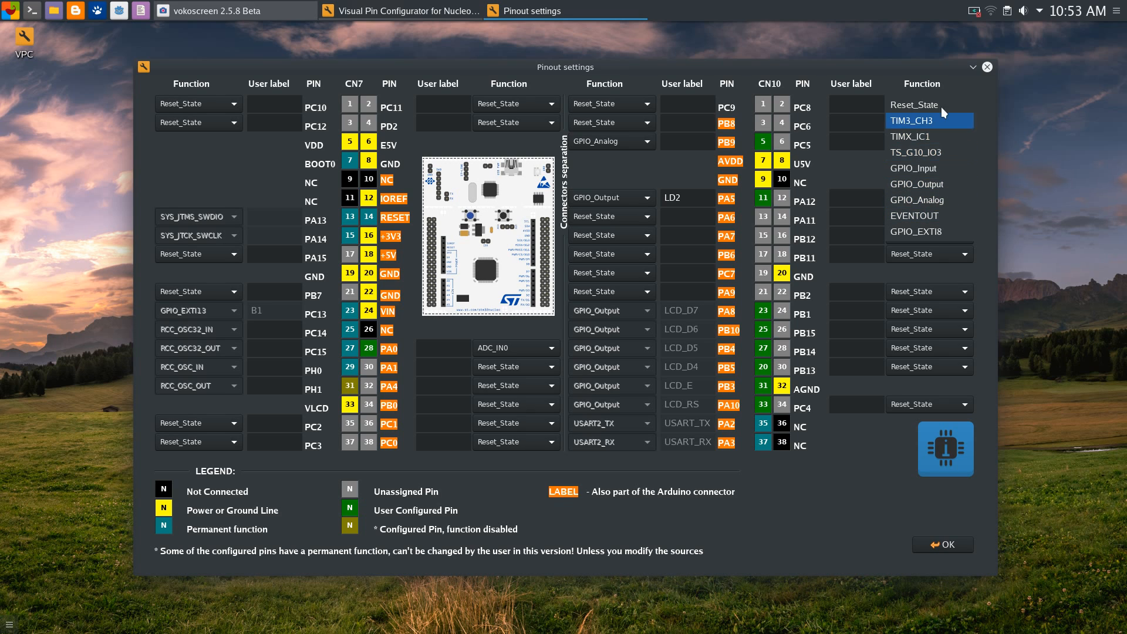
{"action": "left_click", "coordinate": [945, 302]}
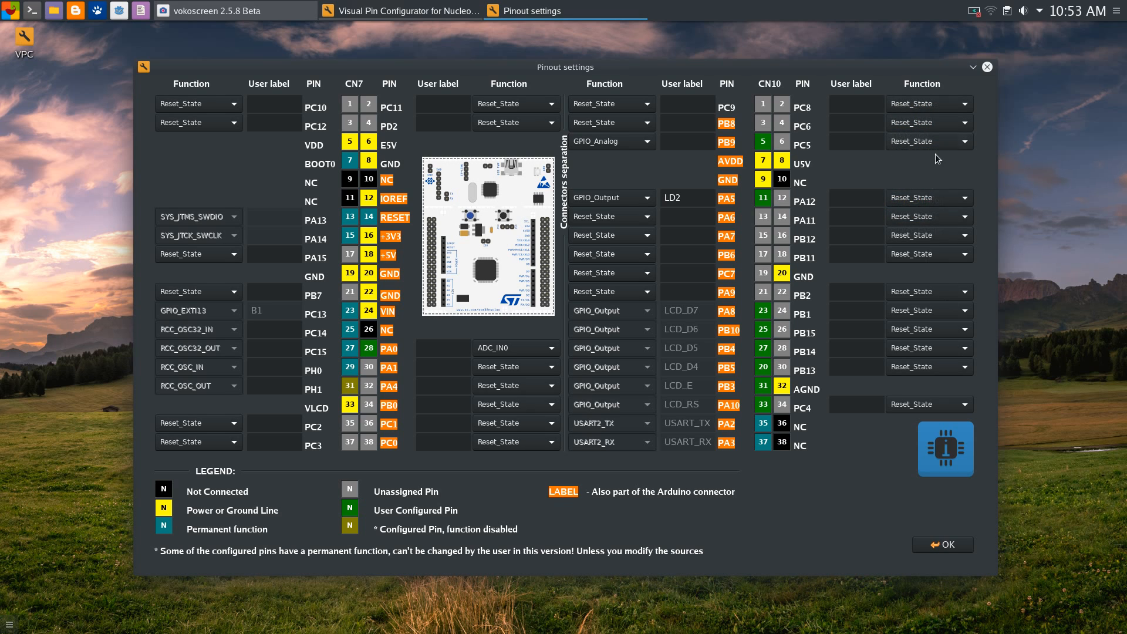
{"action": "left_click", "coordinate": [923, 217]}
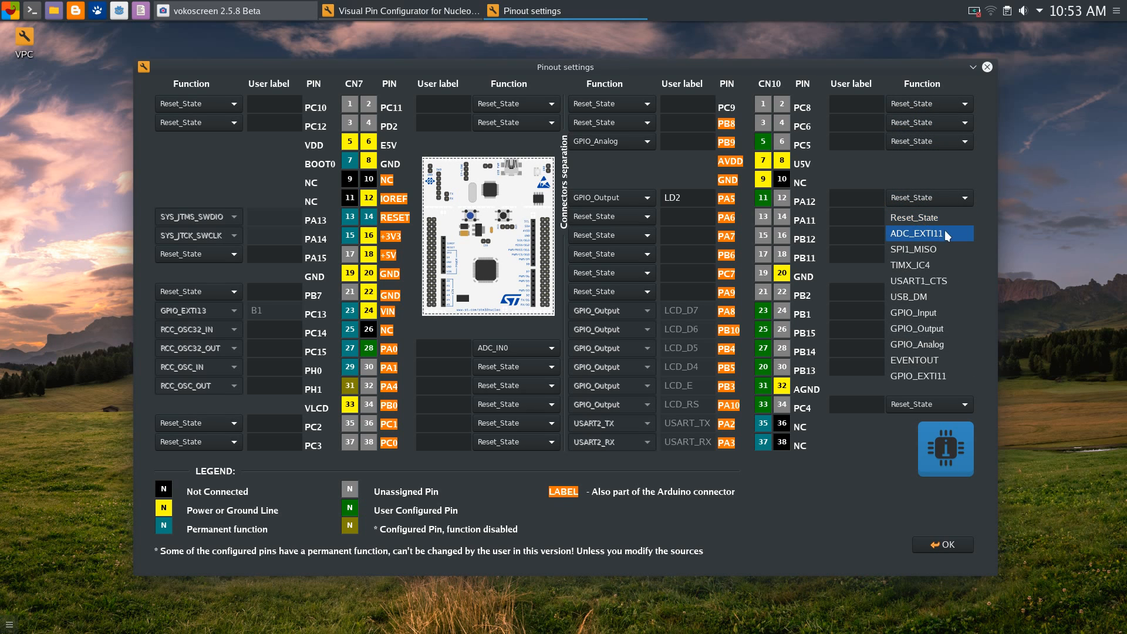
{"action": "left_click", "coordinate": [942, 217]}
{"action": "left_click", "coordinate": [942, 216]}
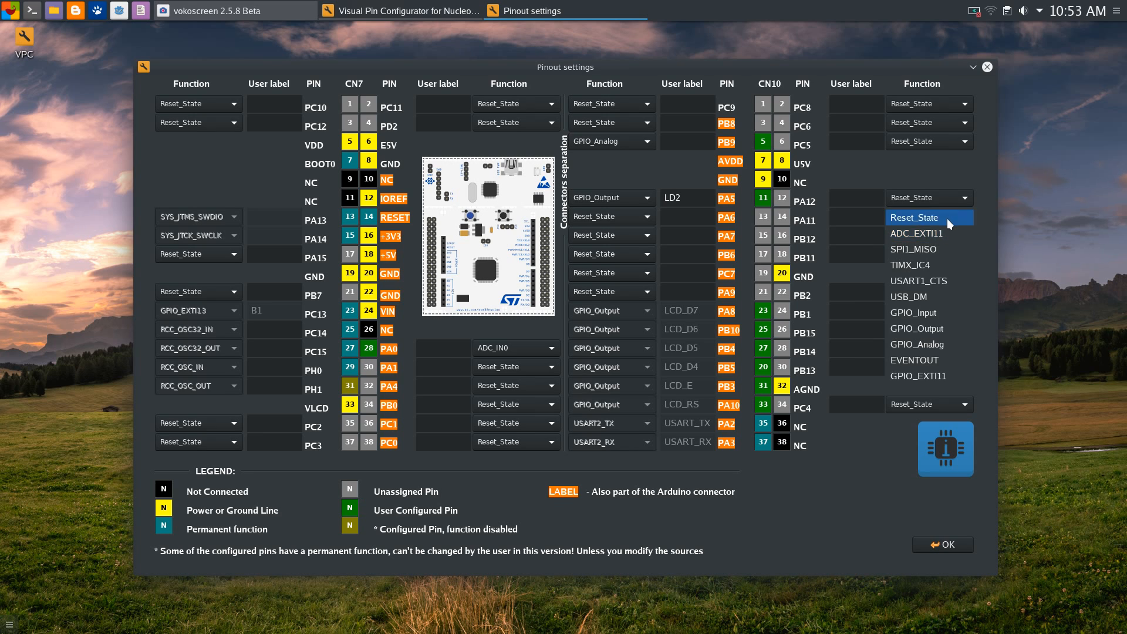
{"action": "left_click", "coordinate": [918, 235]}
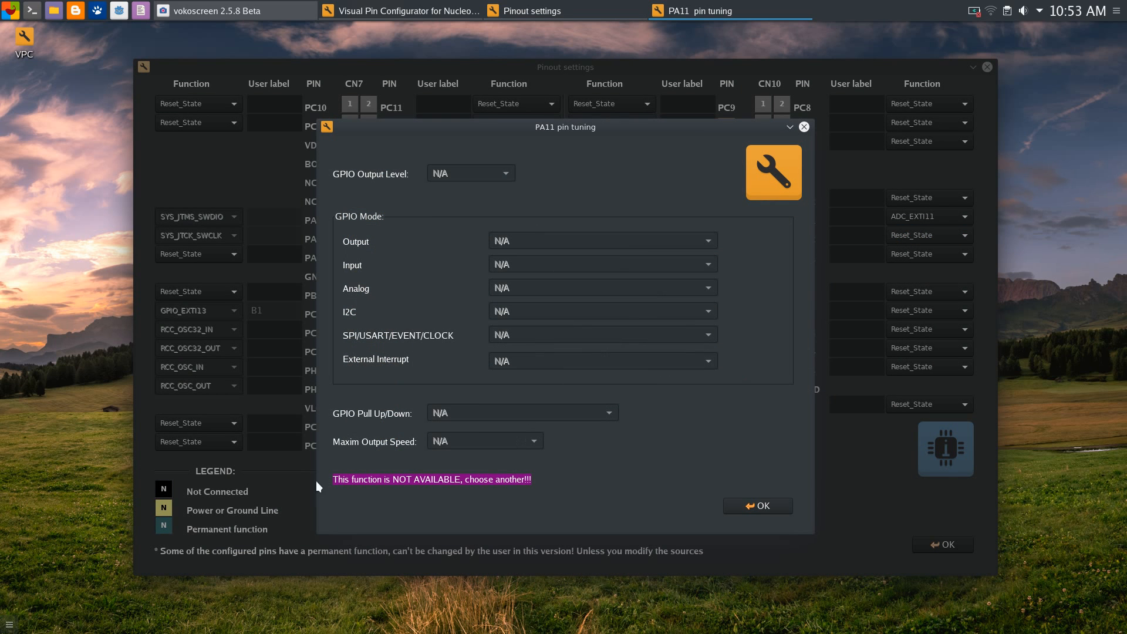
{"action": "left_click", "coordinate": [790, 122]}
Review PA11's function list again, keeping it as ADC_EXTI11
{"action": "left_click", "coordinate": [936, 219]}
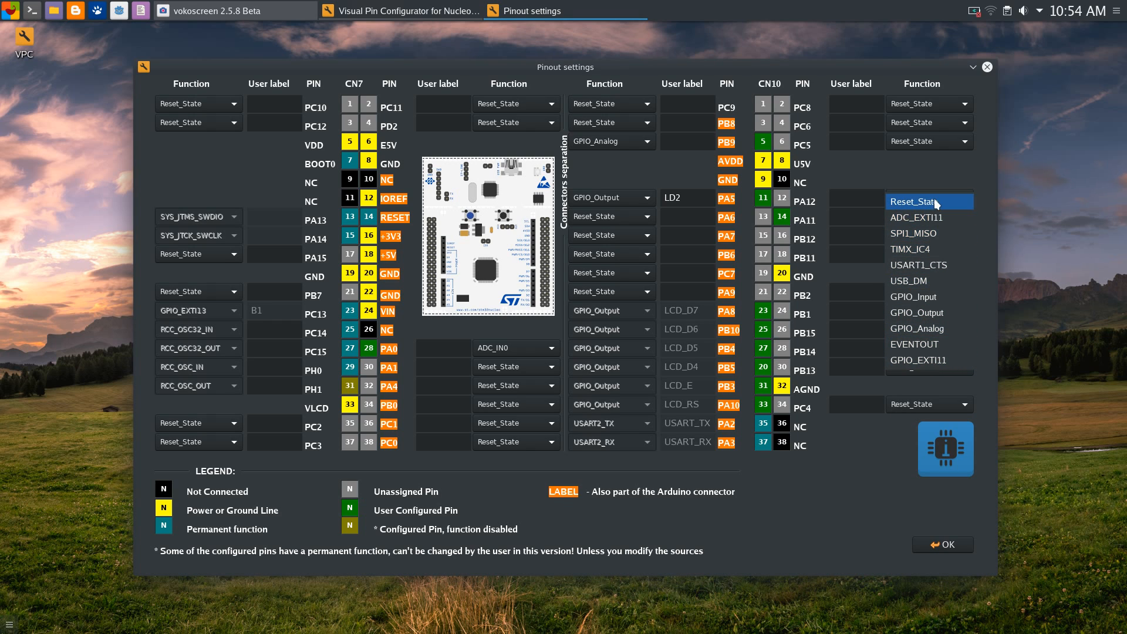
{"action": "left_click", "coordinate": [919, 217]}
{"action": "left_click", "coordinate": [920, 221]}
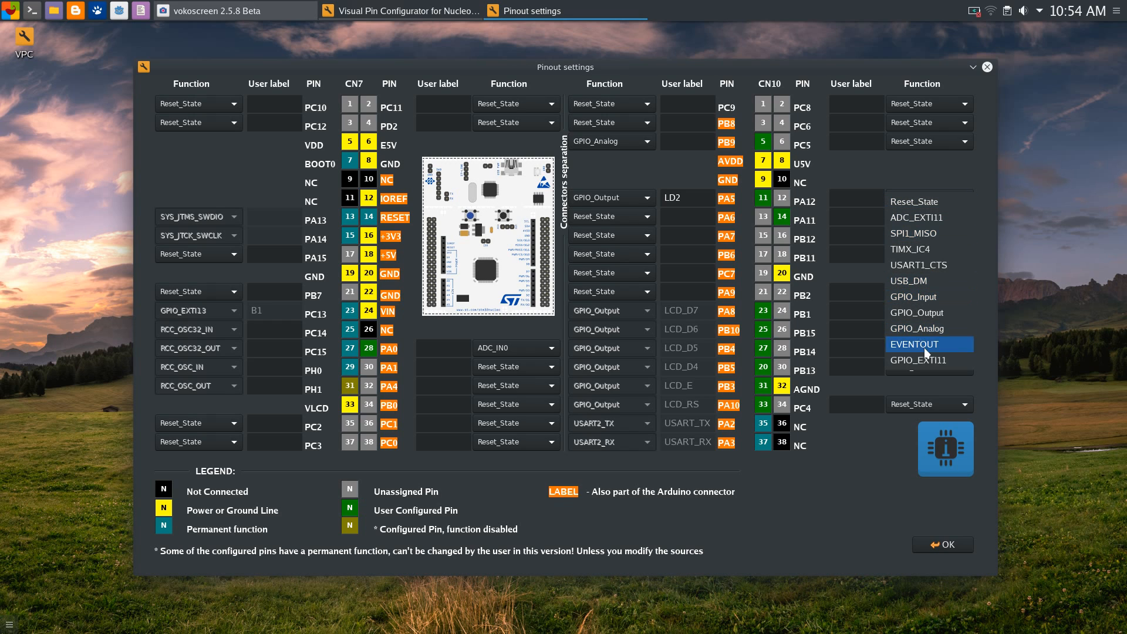
{"action": "left_click", "coordinate": [991, 193]}
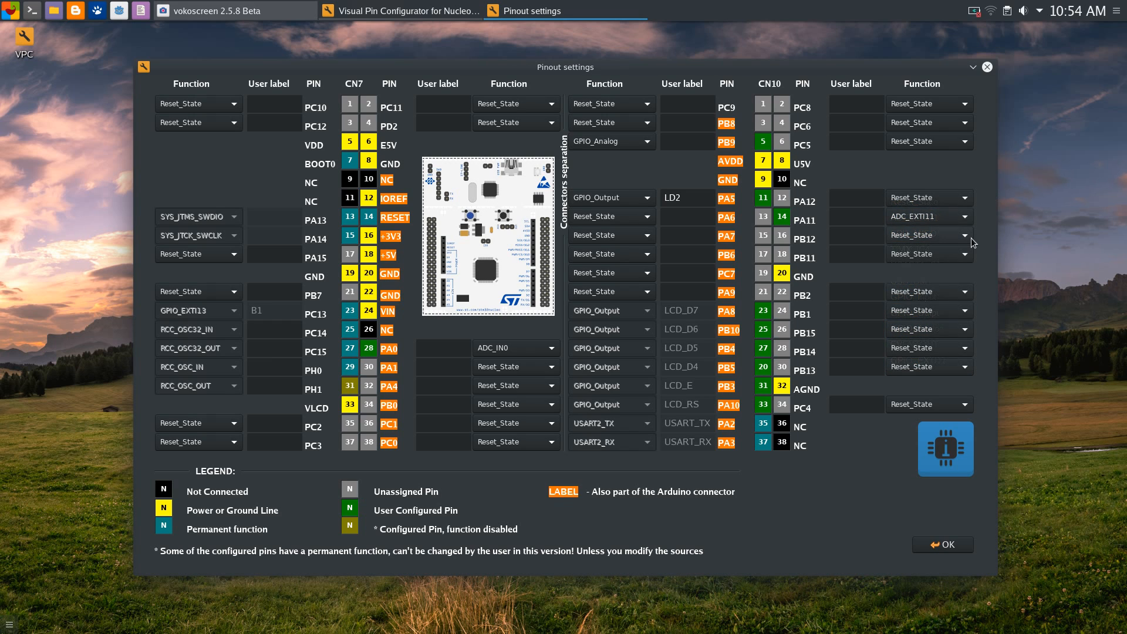
Put PA11 back to Reset_State and check PC6's functions without changing it
{"action": "left_click", "coordinate": [947, 214]}
{"action": "left_click", "coordinate": [948, 157]}
{"action": "left_click", "coordinate": [928, 220]}
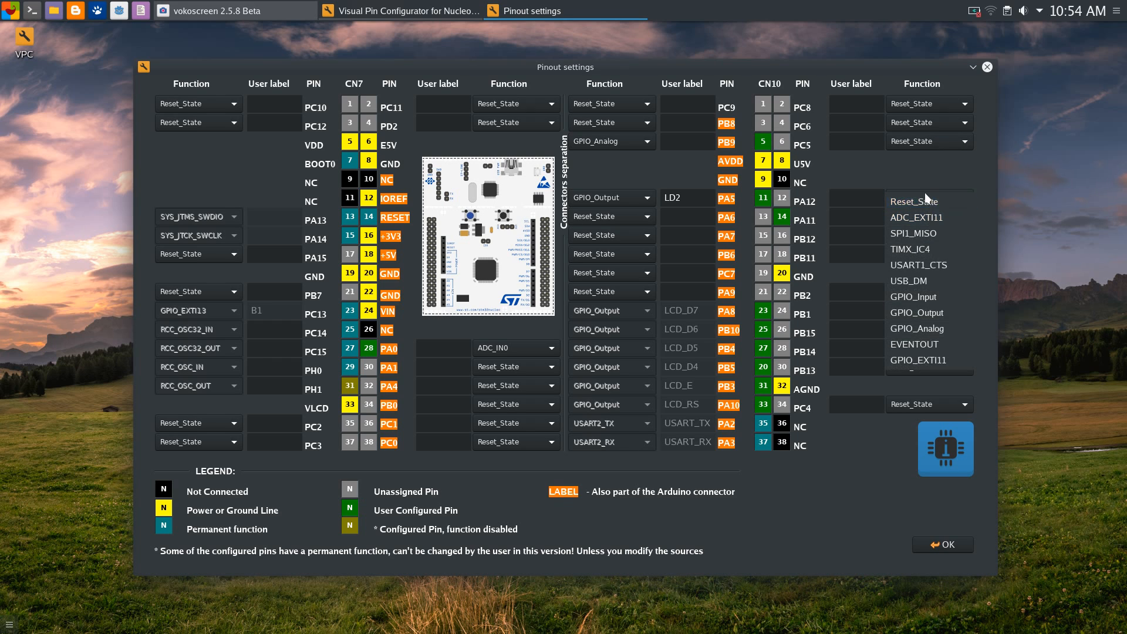
{"action": "left_click", "coordinate": [926, 201]}
{"action": "left_click", "coordinate": [935, 122]}
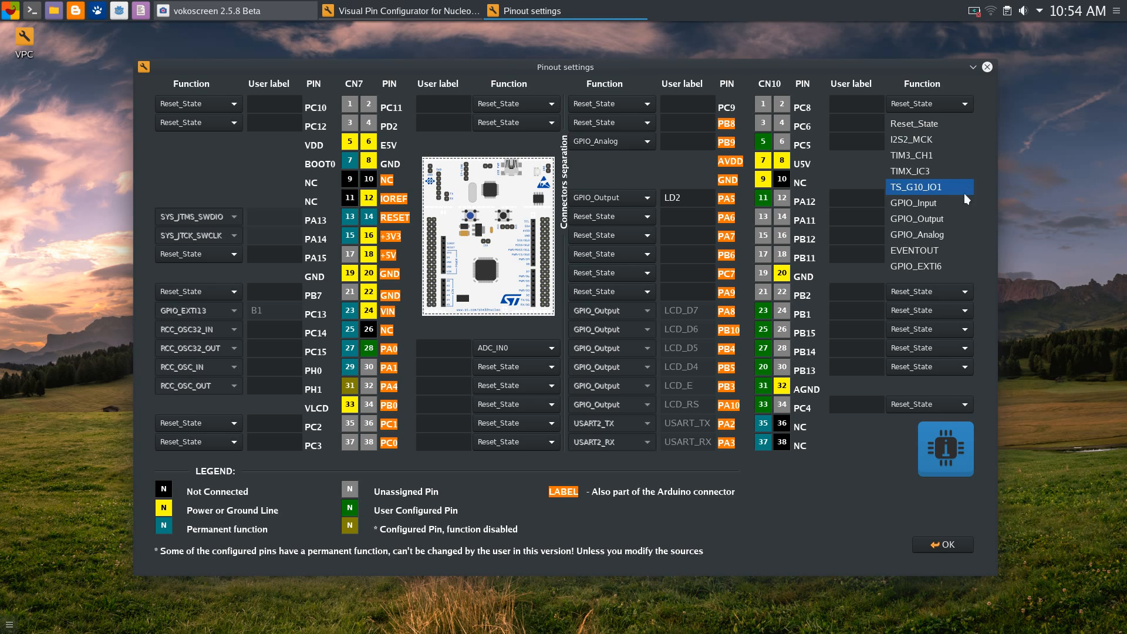
{"action": "left_click", "coordinate": [981, 212]}
Make PB2 the ADC_IN0b analog input, confirm its tuning, and apply the pinout
{"action": "left_click", "coordinate": [934, 296]}
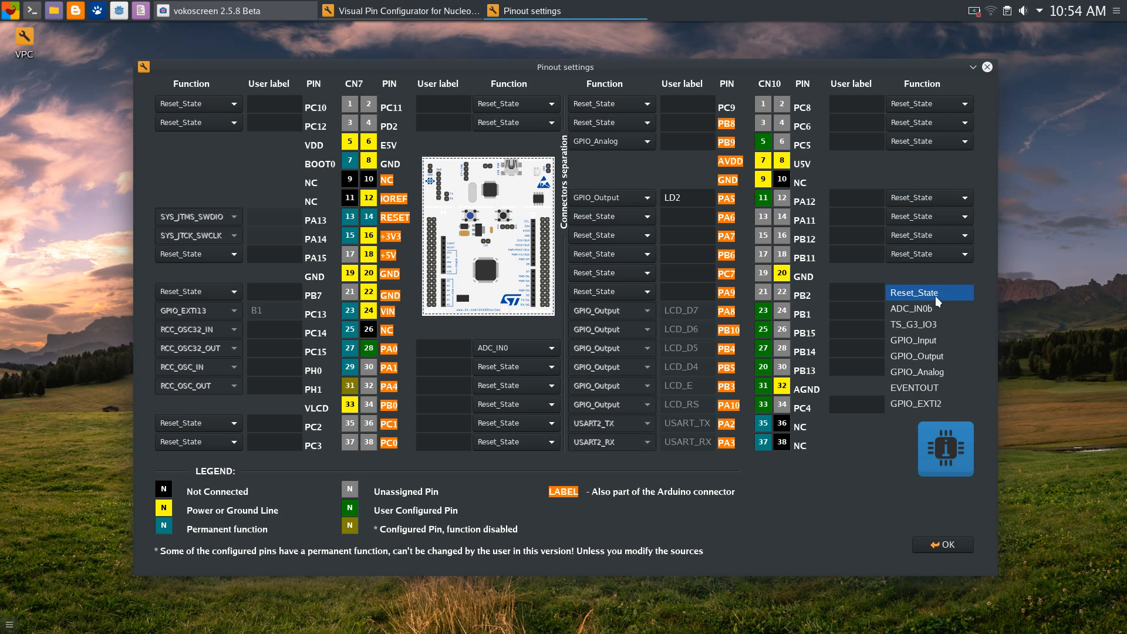
{"action": "left_click", "coordinate": [932, 310]}
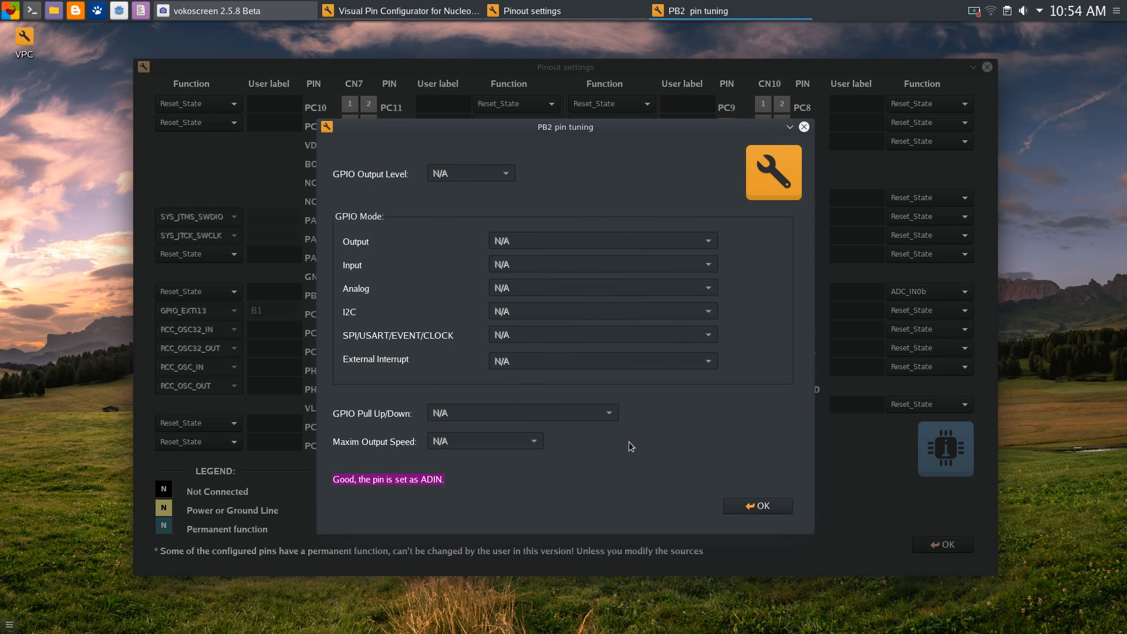
{"action": "left_click", "coordinate": [766, 509]}
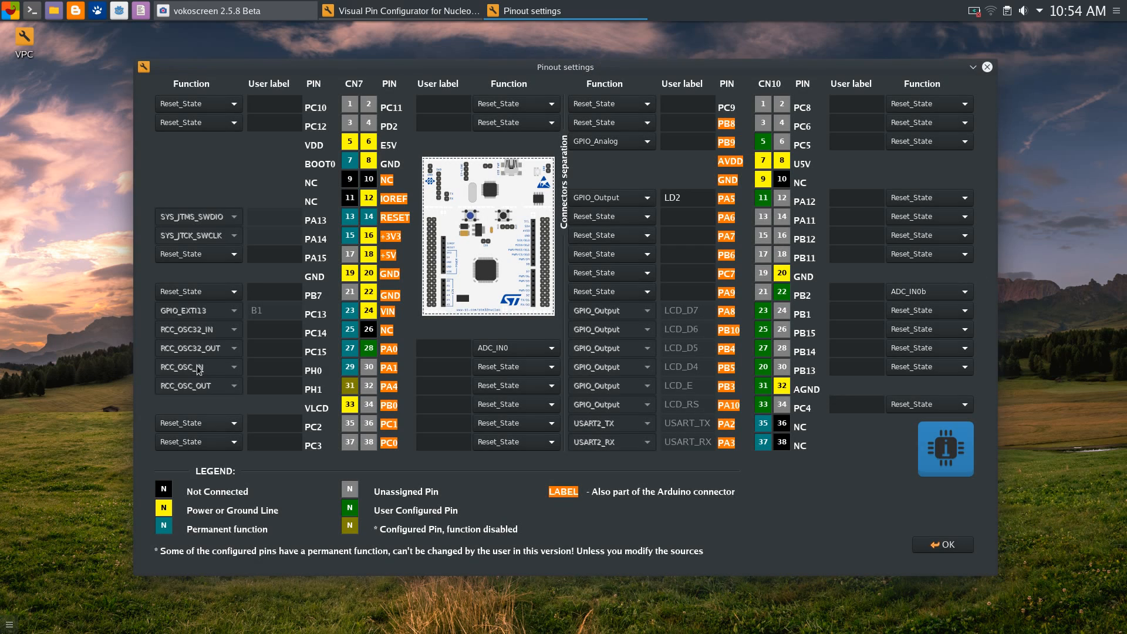
{"action": "left_click", "coordinate": [943, 544]}
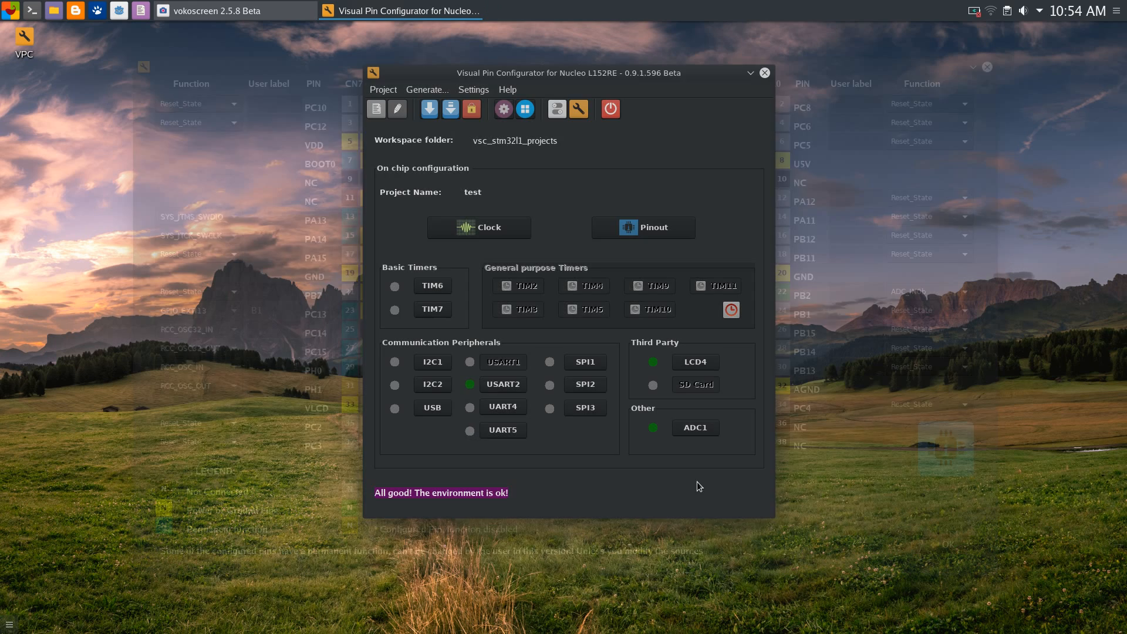
Accept ADC1 at 12b resolution, right alignment, Div1 prescaler and one conversion
{"action": "left_click", "coordinate": [695, 428]}
{"action": "left_click_drag", "start_coordinate": [515, 43], "coordinate": [585, 49]}
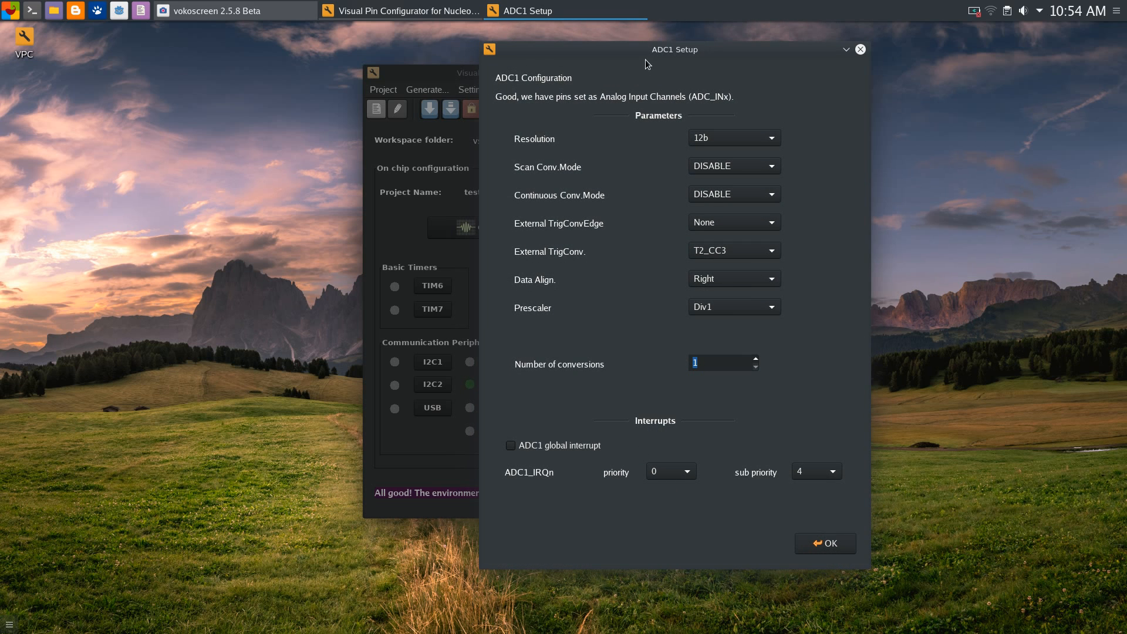
{"action": "mouse_move", "coordinate": [645, 50]}
{"action": "left_mouse_down"}
{"action": "mouse_move", "coordinate": [627, 44]}
{"action": "mouse_move", "coordinate": [649, 48]}
{"action": "left_mouse_up"}
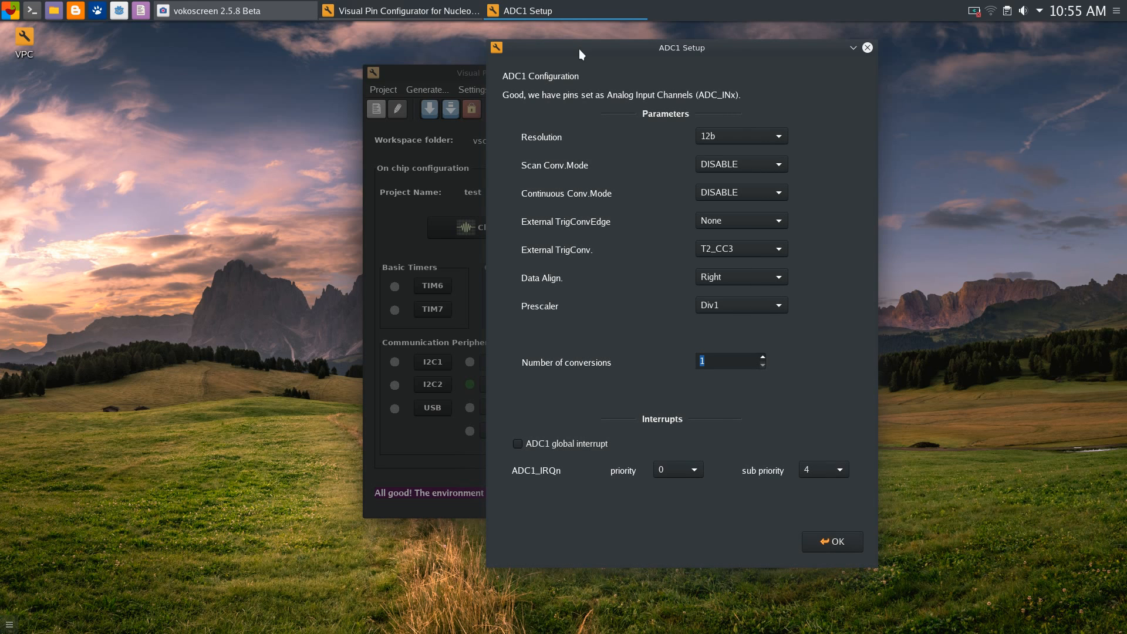
{"action": "left_click_drag", "start_coordinate": [642, 52], "coordinate": [652, 50]}
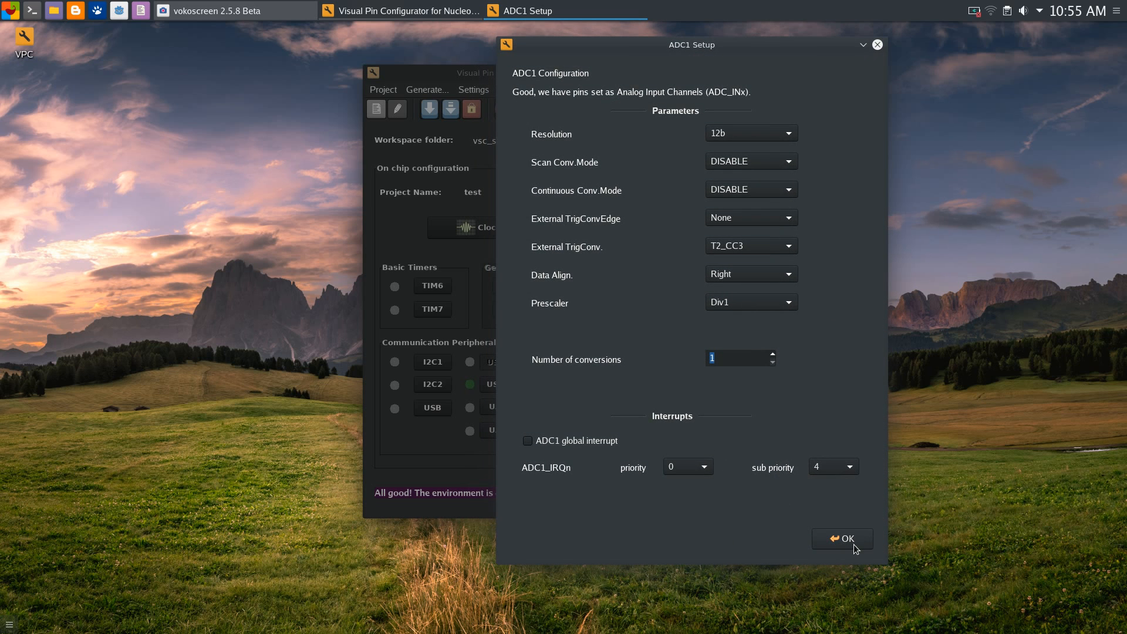
{"action": "mouse_move", "coordinate": [668, 50]}
{"action": "left_mouse_down"}
{"action": "mouse_move", "coordinate": [722, 39]}
{"action": "mouse_move", "coordinate": [684, 63]}
{"action": "left_mouse_up"}
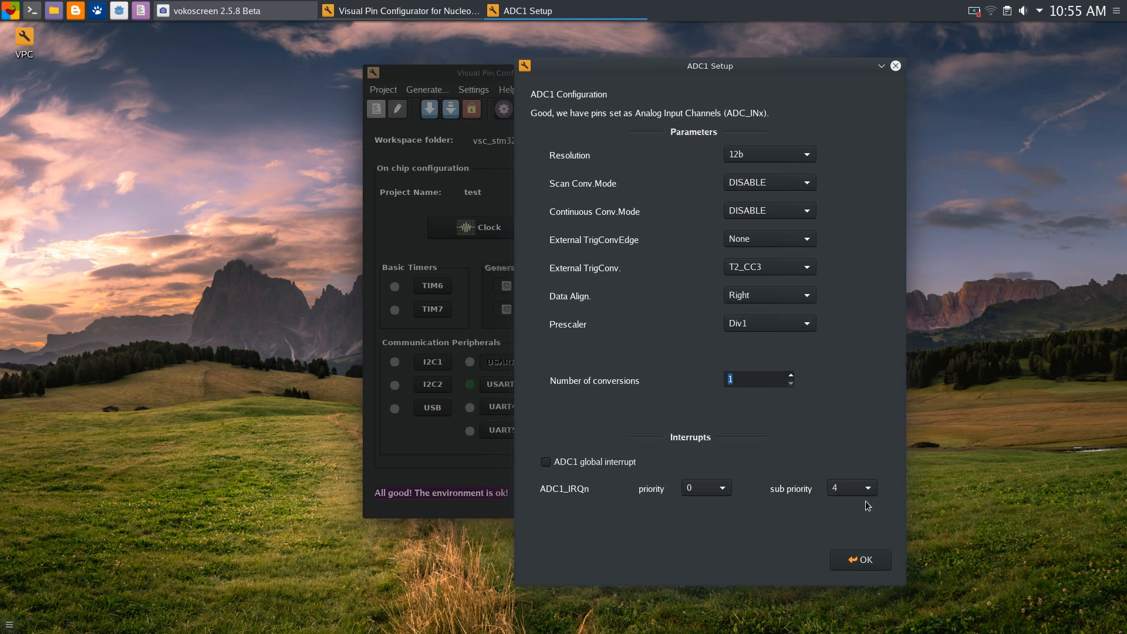
{"action": "left_click", "coordinate": [877, 561]}
{"action": "left_click_drag", "start_coordinate": [549, 76], "coordinate": [570, 67]}
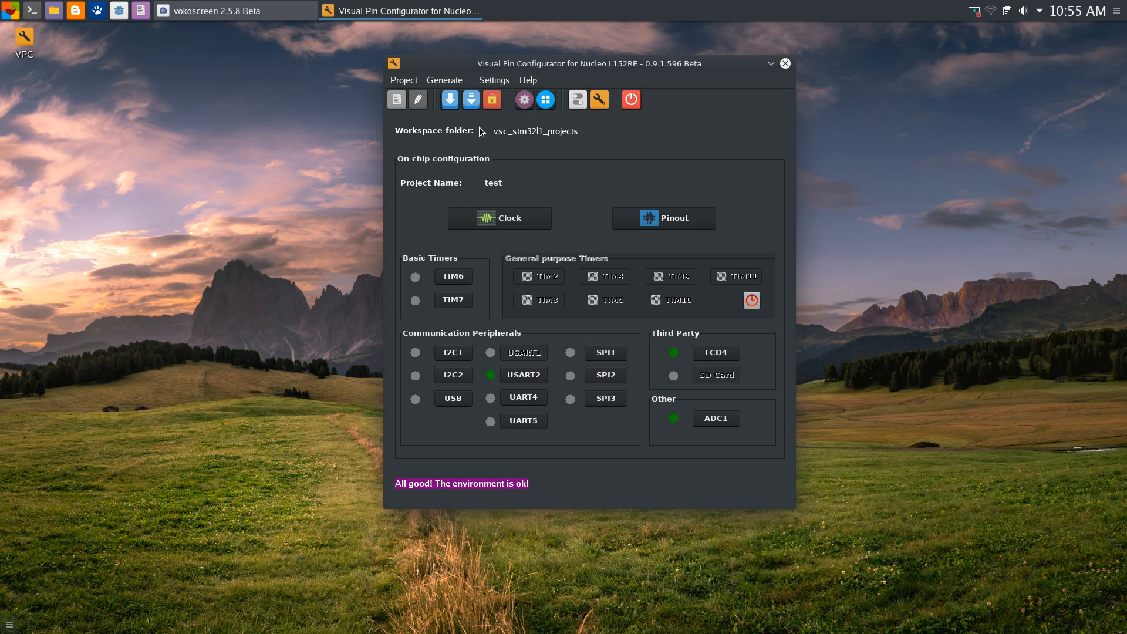
{"action": "left_click", "coordinate": [274, 8]}
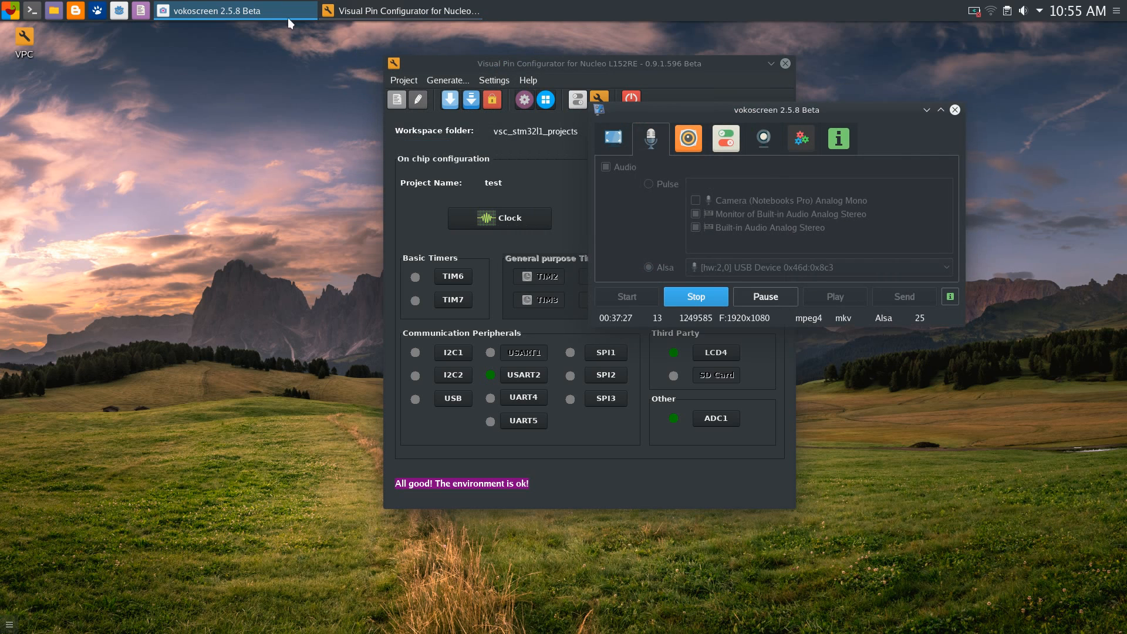